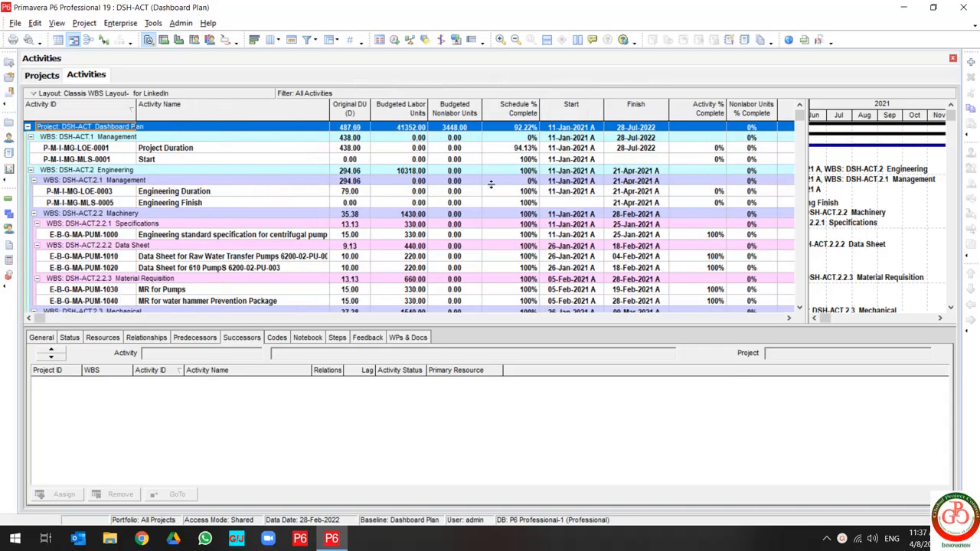
# - Start a new report in the Report Wizard from the Reports view
pyautogui.click(10, 154)
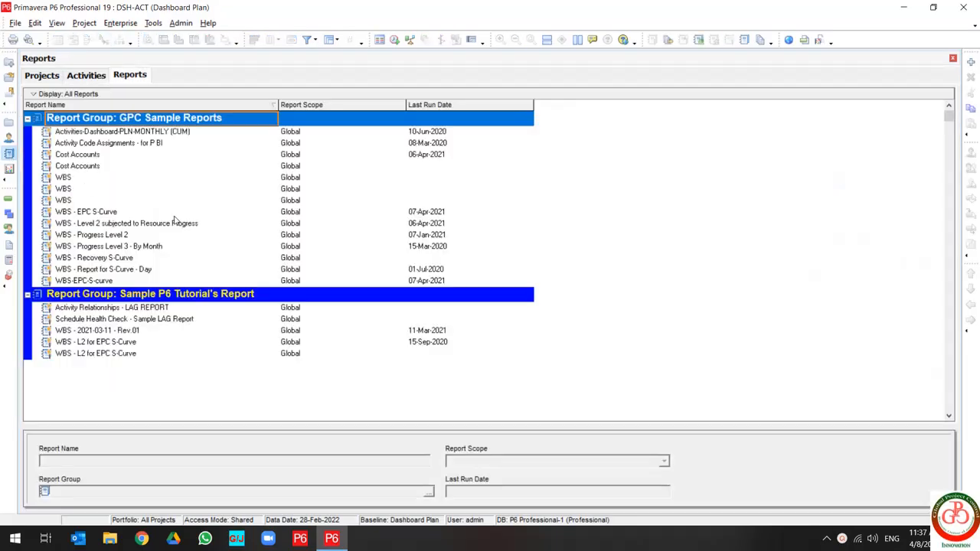
pyautogui.rightClick(132, 121)
pyautogui.moveTo(205, 127)
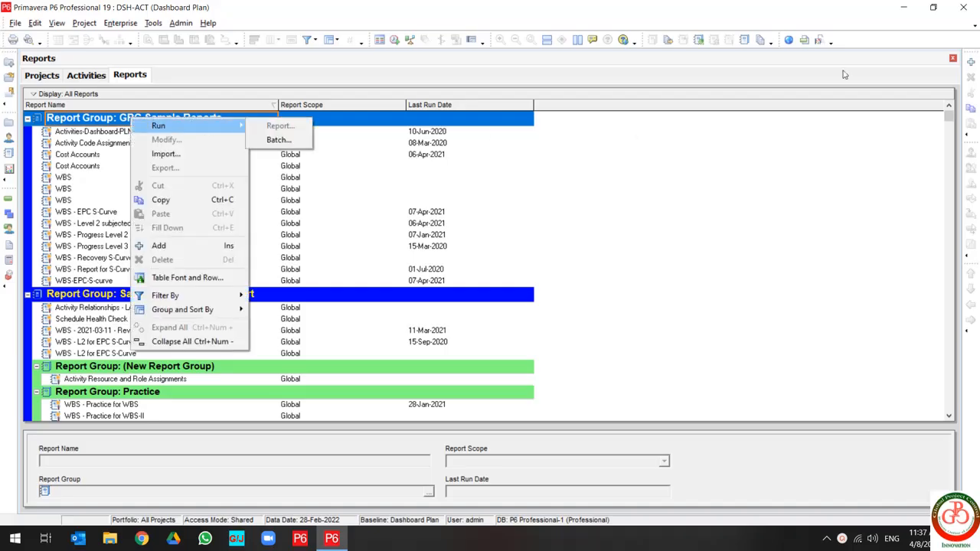
pyautogui.click(970, 63)
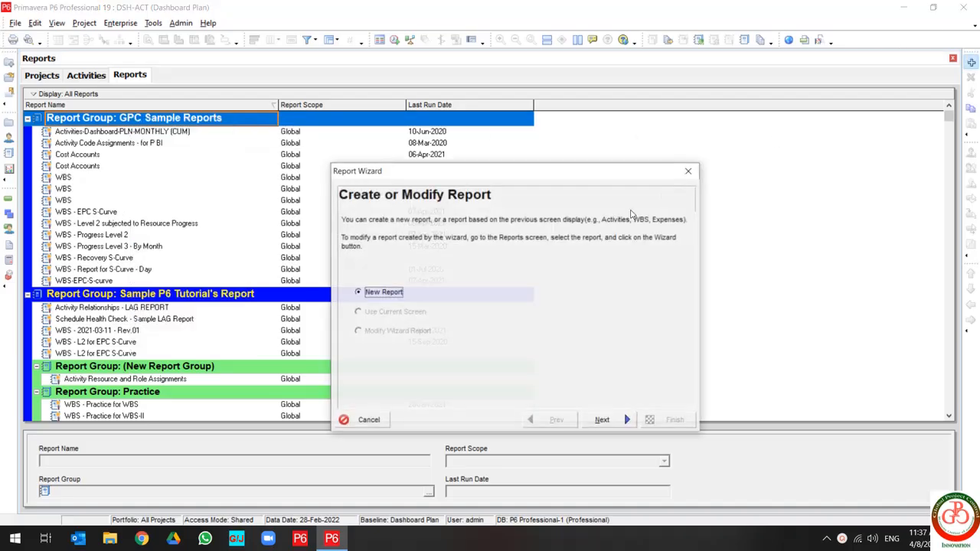
pyautogui.click(612, 421)
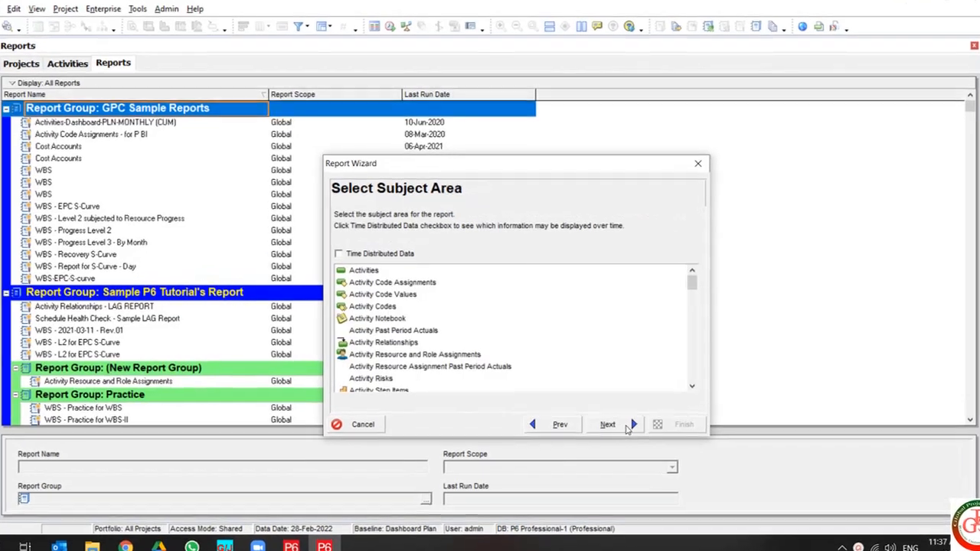
# - Enable time distributed data and choose WBS as the report's subject area
pyautogui.click(388, 262)
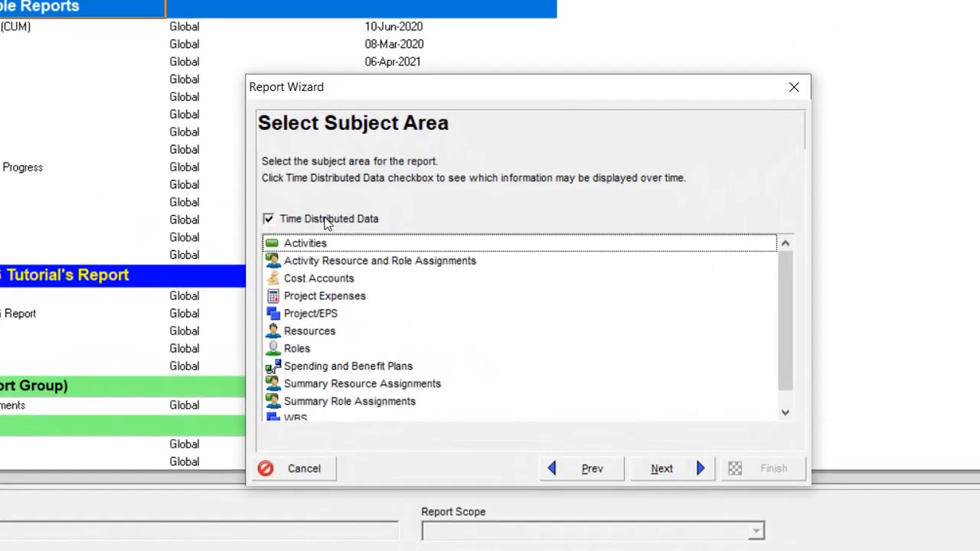
pyautogui.click(313, 421)
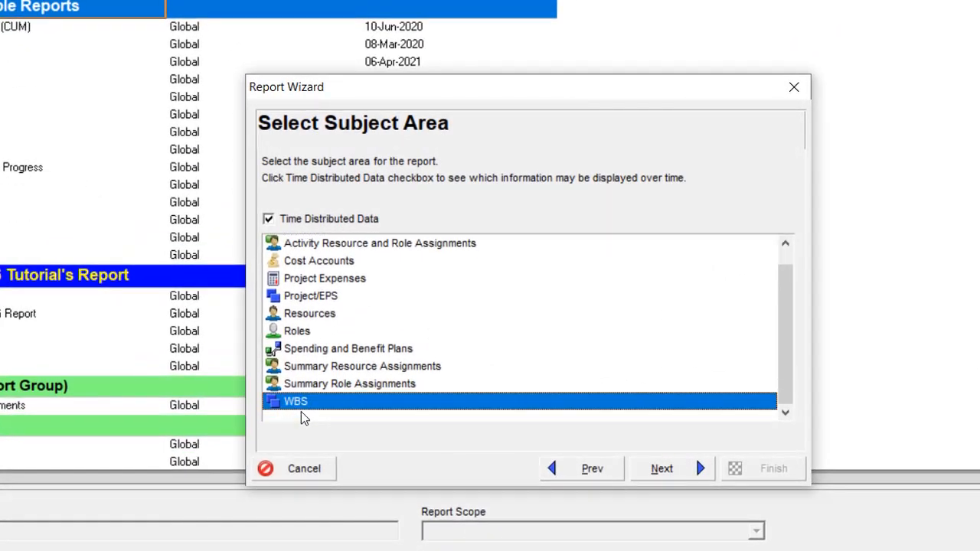
pyautogui.click(663, 469)
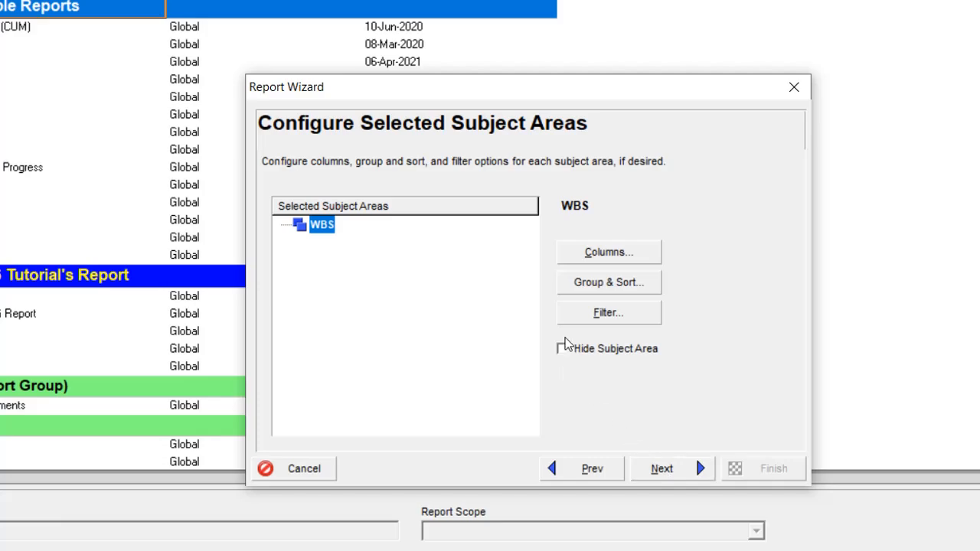
# - Add the actual labor, actual nonlabor, BL project labor and BL project nonlabor units as columns of the WBS subject area
pyautogui.click(641, 255)
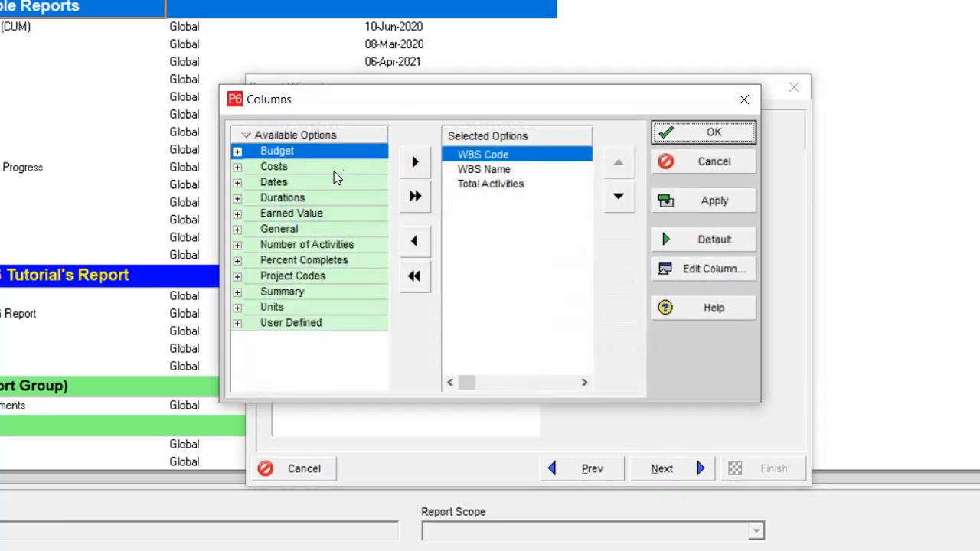
pyautogui.moveTo(221, 277); pyautogui.dragTo(79, 260)
pyautogui.doubleClick(152, 307)
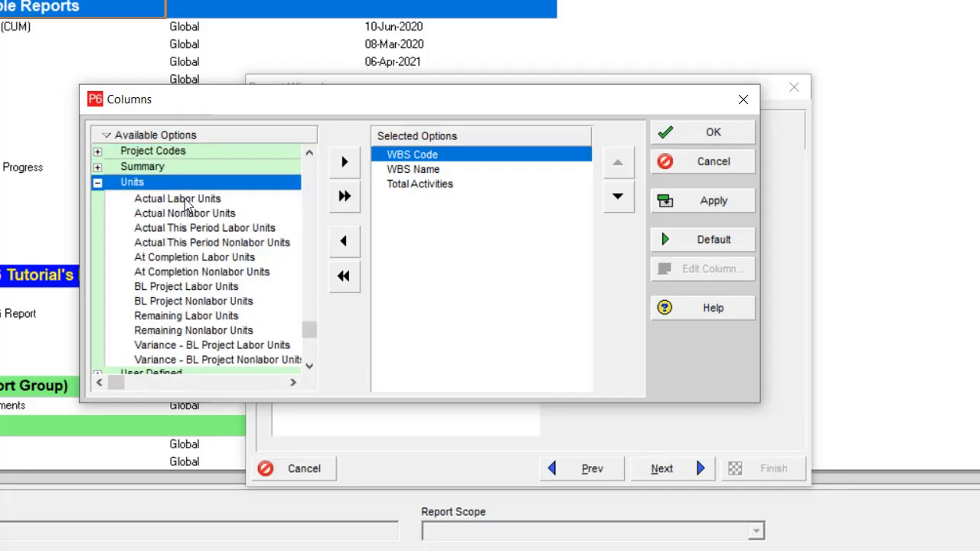
pyautogui.doubleClick(186, 202)
pyautogui.doubleClick(191, 212)
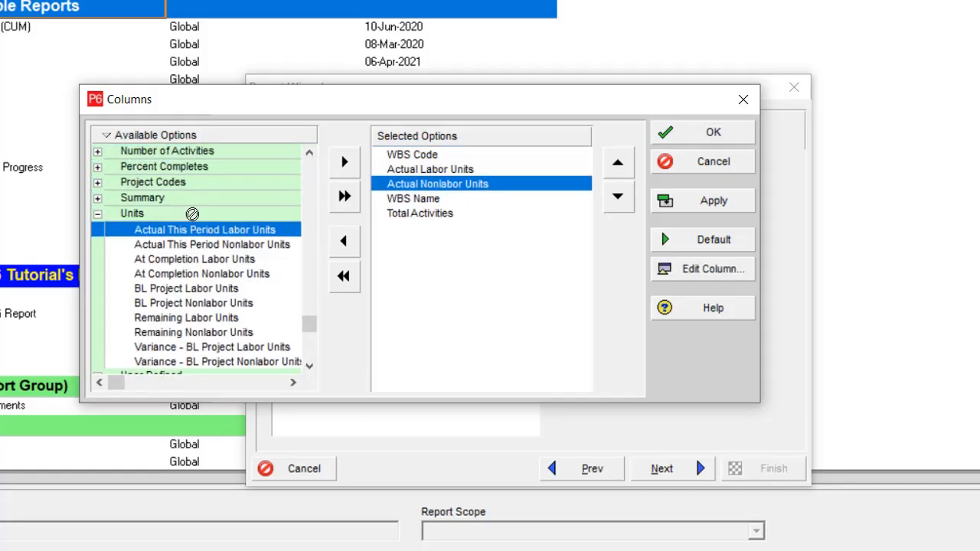
pyautogui.click(185, 304)
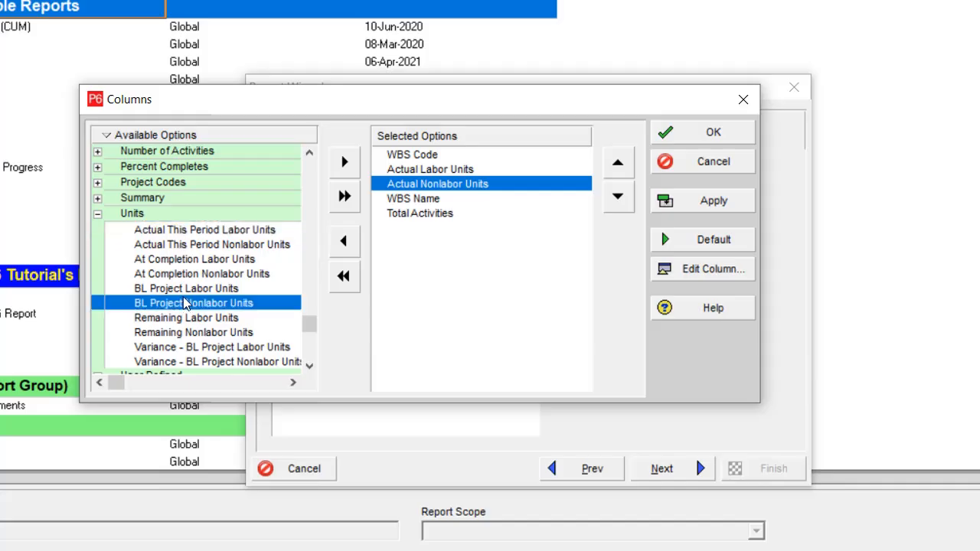
pyautogui.scroll(-1, 251, 313)
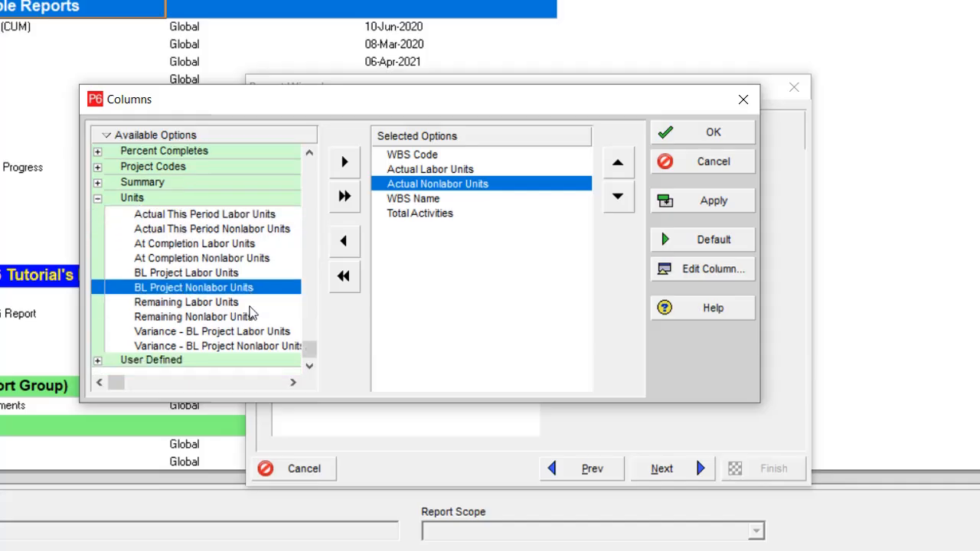
pyautogui.doubleClick(226, 273)
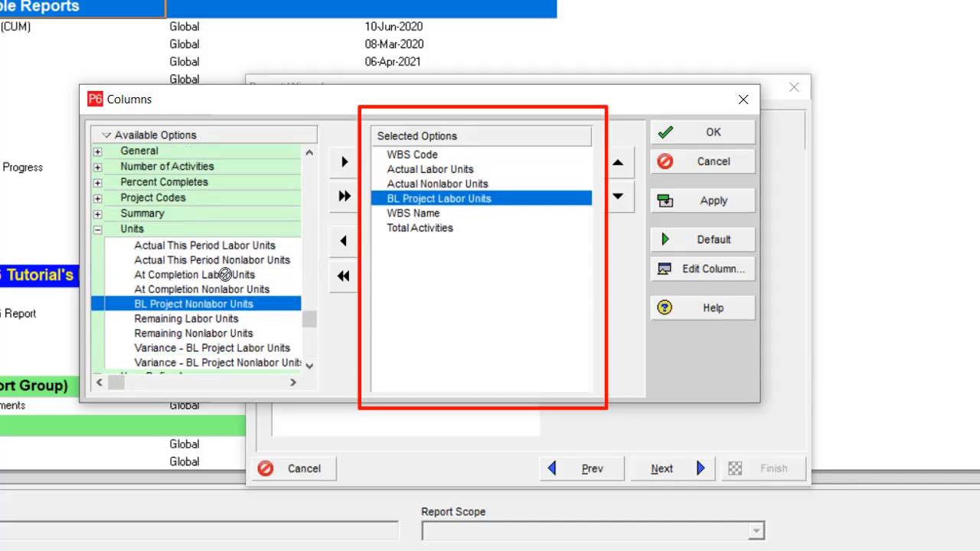
pyautogui.doubleClick(210, 304)
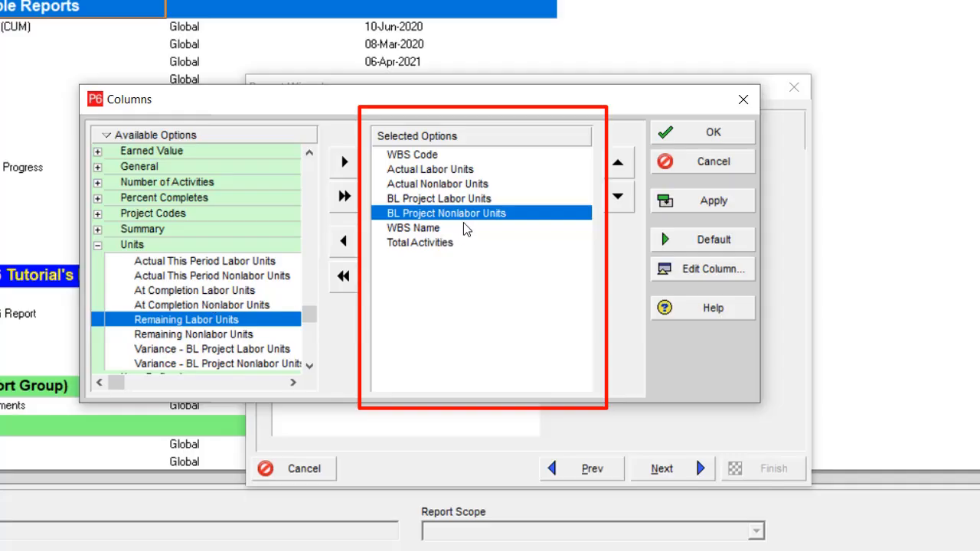
# - Reorder the selected columns so WBS Name and Total Activities directly follow WBS Code, and accept the column setup
pyautogui.click(419, 229)
pyautogui.click(613, 170)
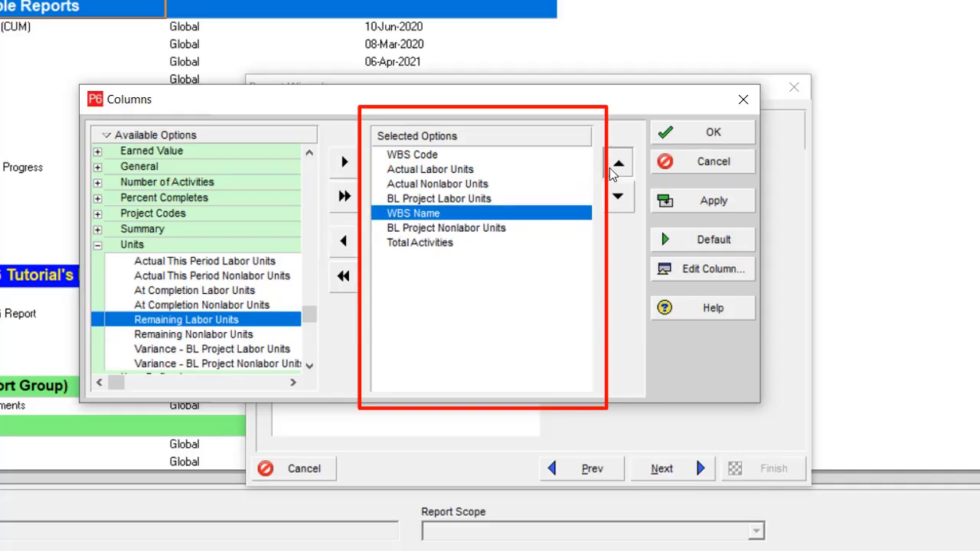
pyautogui.click(614, 170)
pyautogui.click(614, 170)
pyautogui.click(613, 170)
pyautogui.click(421, 243)
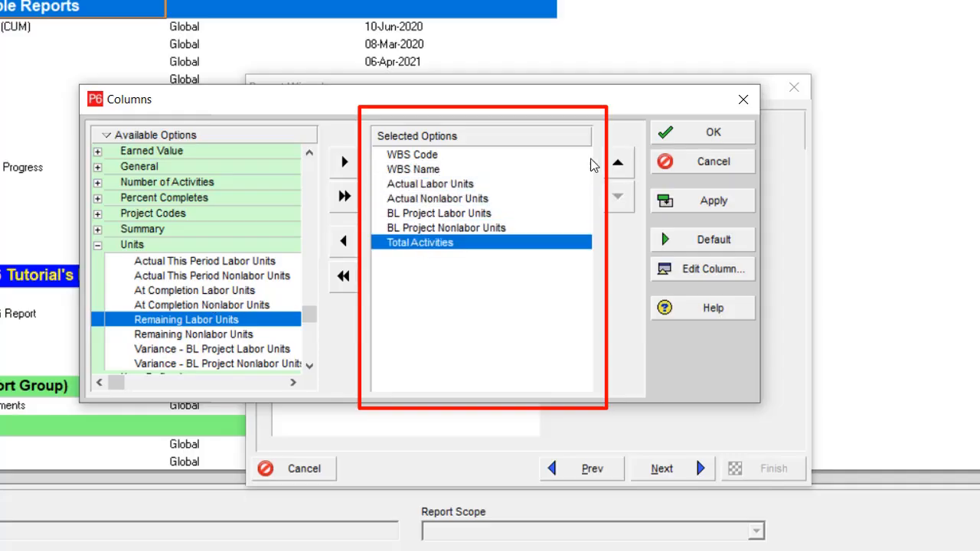
pyautogui.click(615, 164)
pyautogui.click(616, 164)
pyautogui.click(616, 165)
pyautogui.click(616, 165)
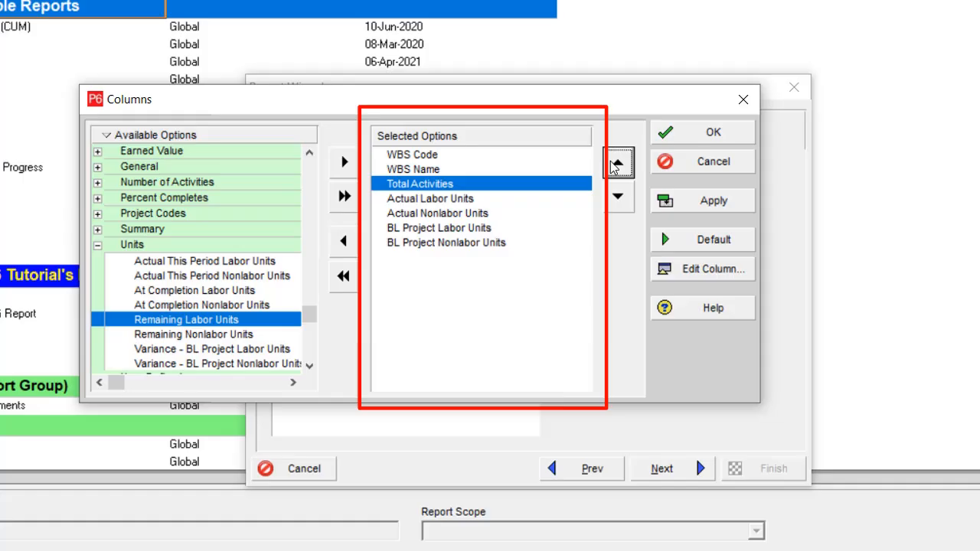
pyautogui.click(713, 133)
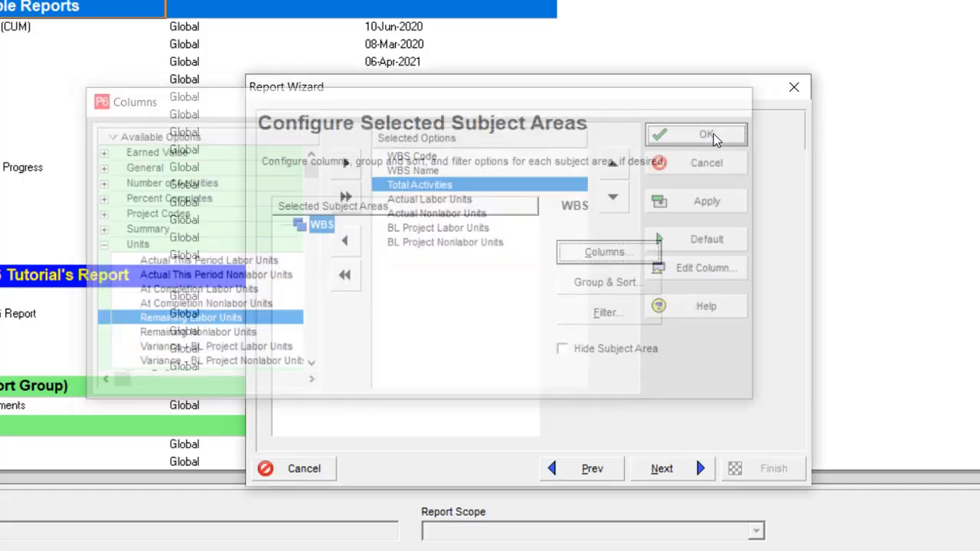
# - Limit the WBS grouping of the report to level 2 and apply it
pyautogui.click(622, 283)
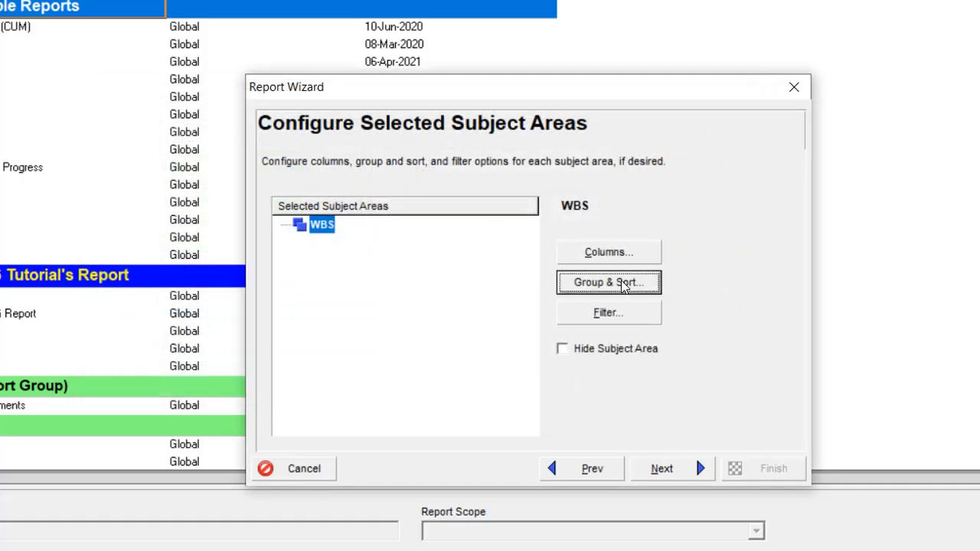
pyautogui.click(373, 215)
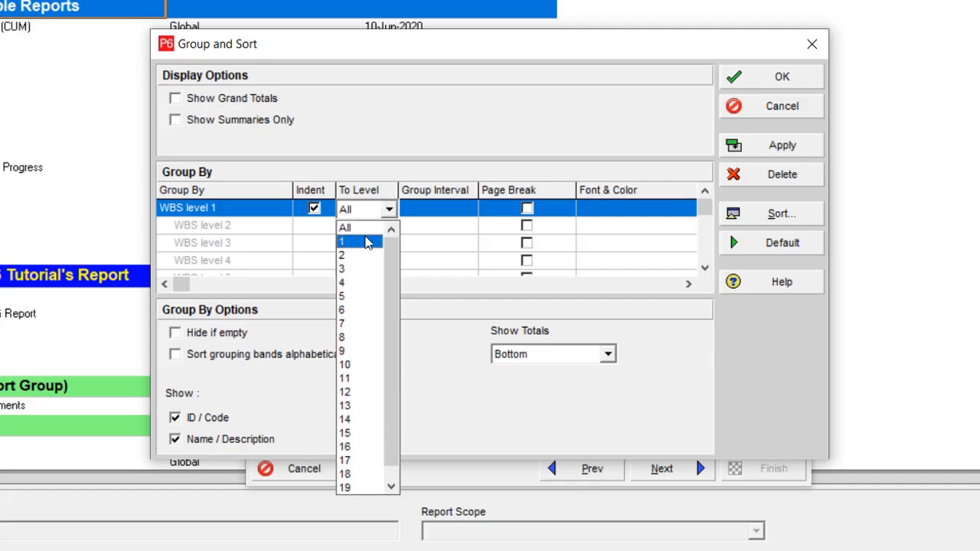
pyautogui.click(362, 254)
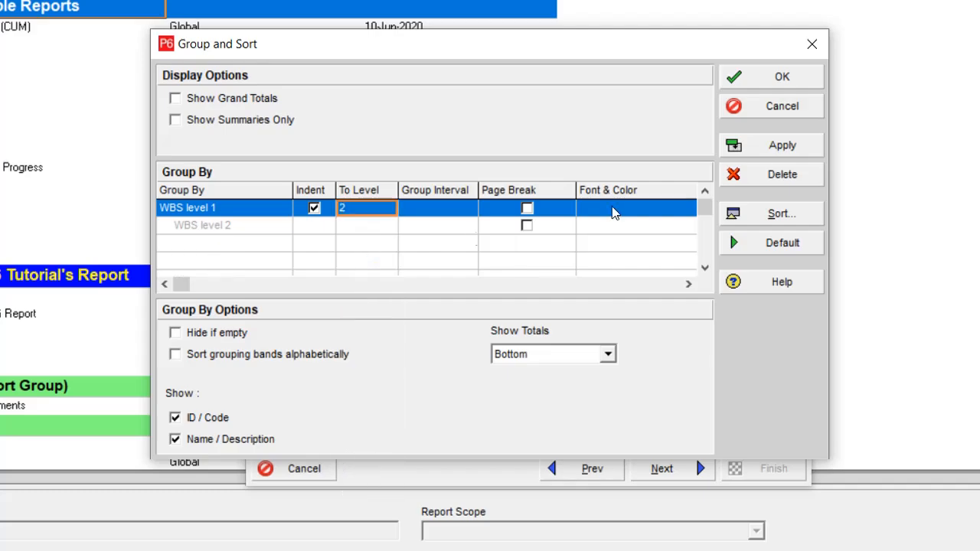
pyautogui.click(780, 145)
pyautogui.click(779, 82)
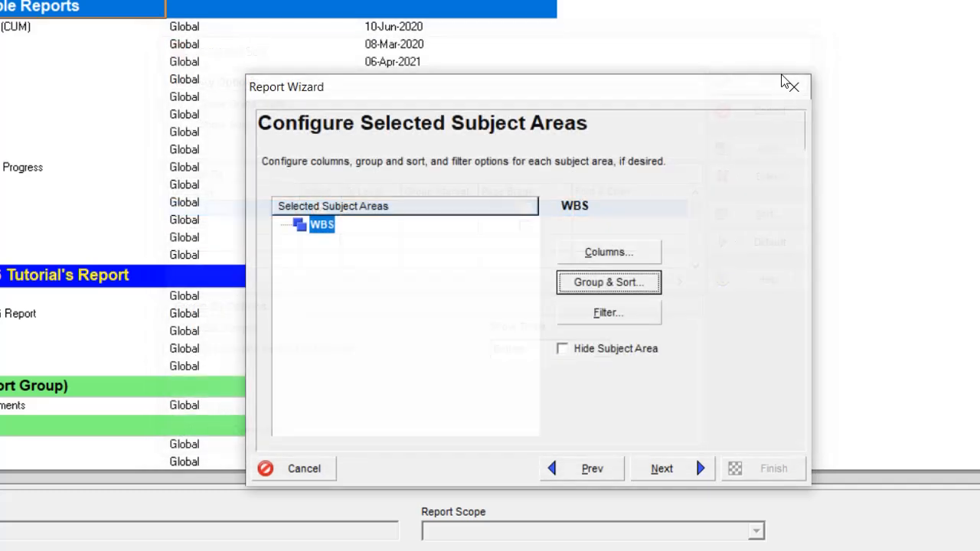
# - In the date options, turn off the period total, show the total, and accept the monthly timescale from PS to PF
pyautogui.click(654, 471)
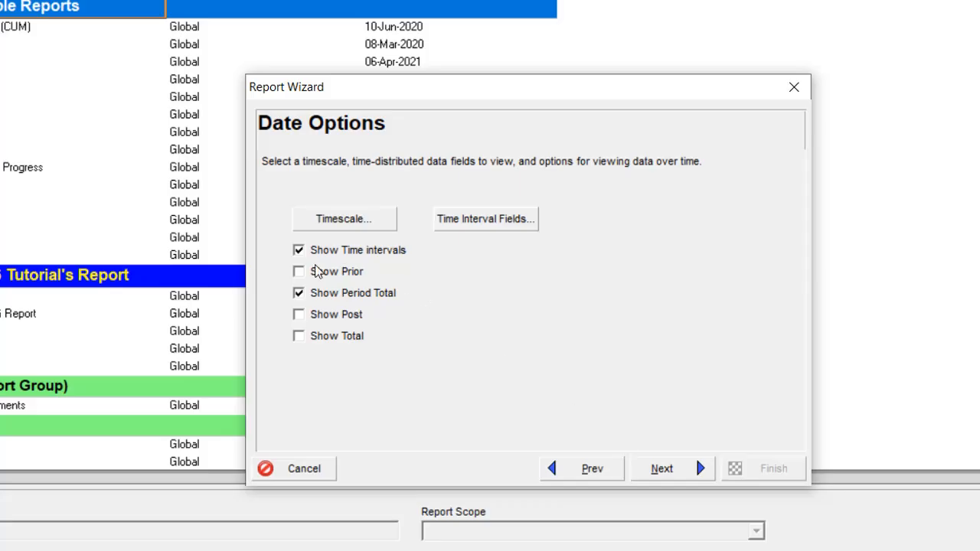
pyautogui.click(317, 298)
pyautogui.click(328, 342)
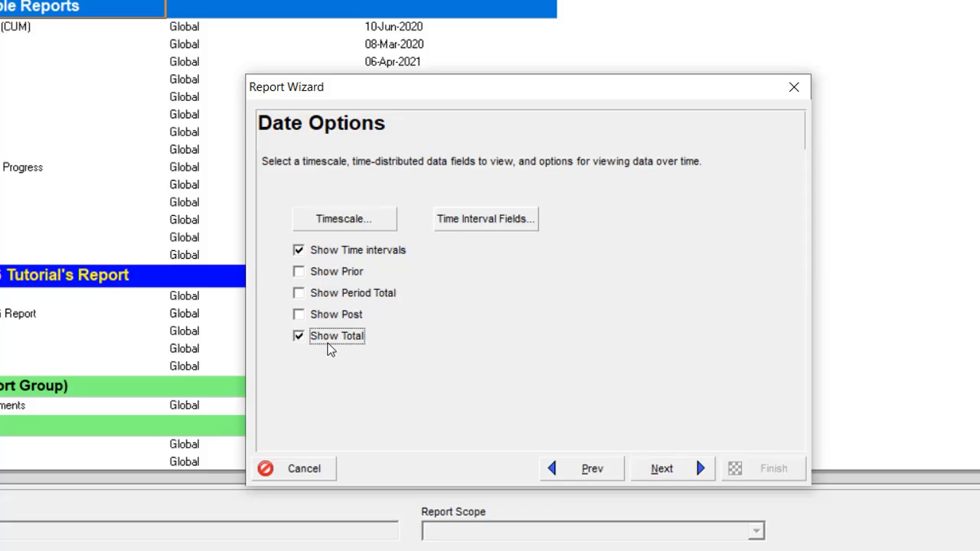
pyautogui.click(369, 223)
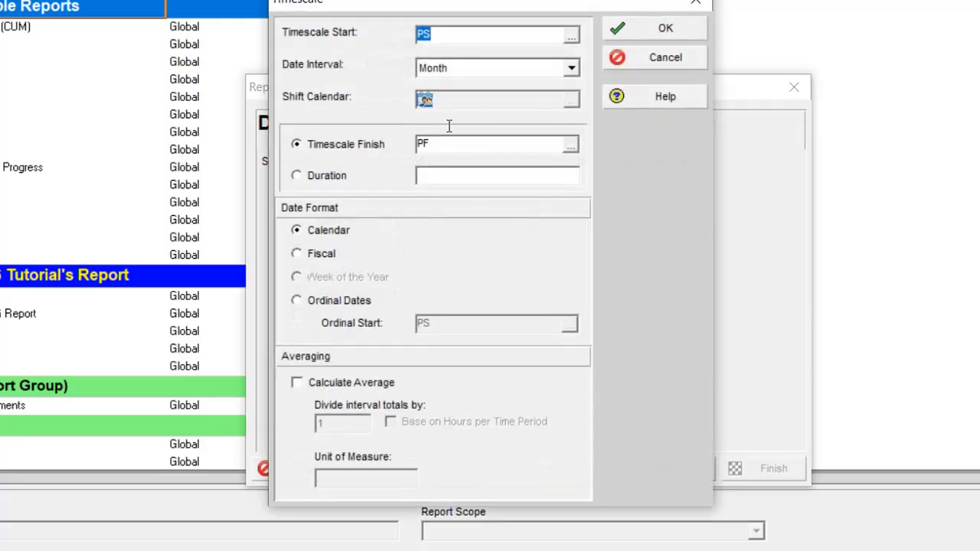
pyautogui.click(662, 29)
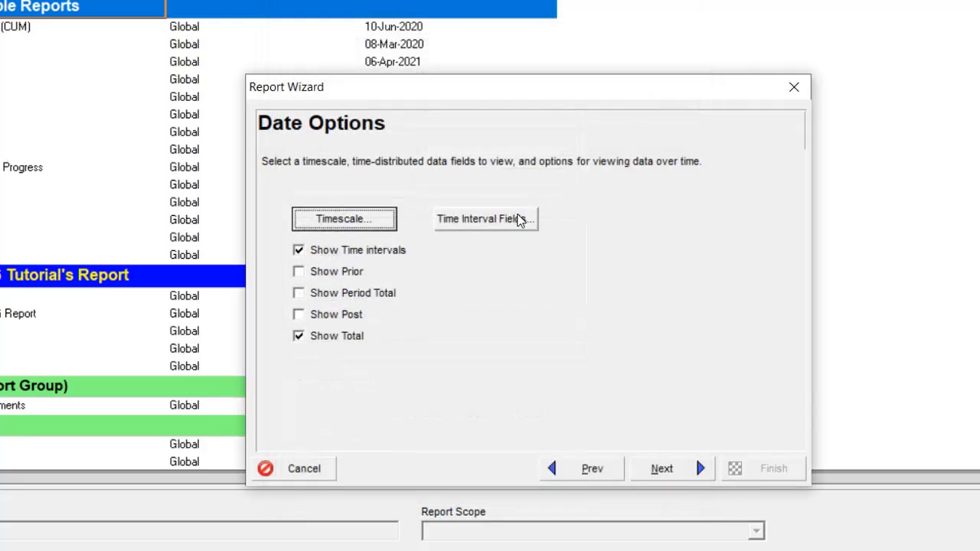
# - Add Cum Actual Labor Units and Cum Actual Nonlabor Units from the cumulative units to the time interval fields
pyautogui.click(519, 220)
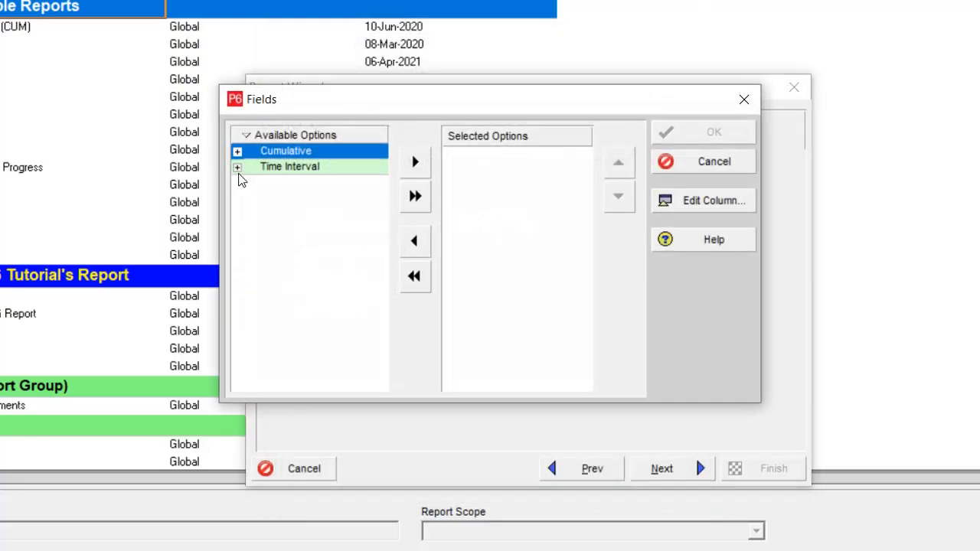
pyautogui.click(276, 166)
pyautogui.click(238, 167)
pyautogui.click(237, 150)
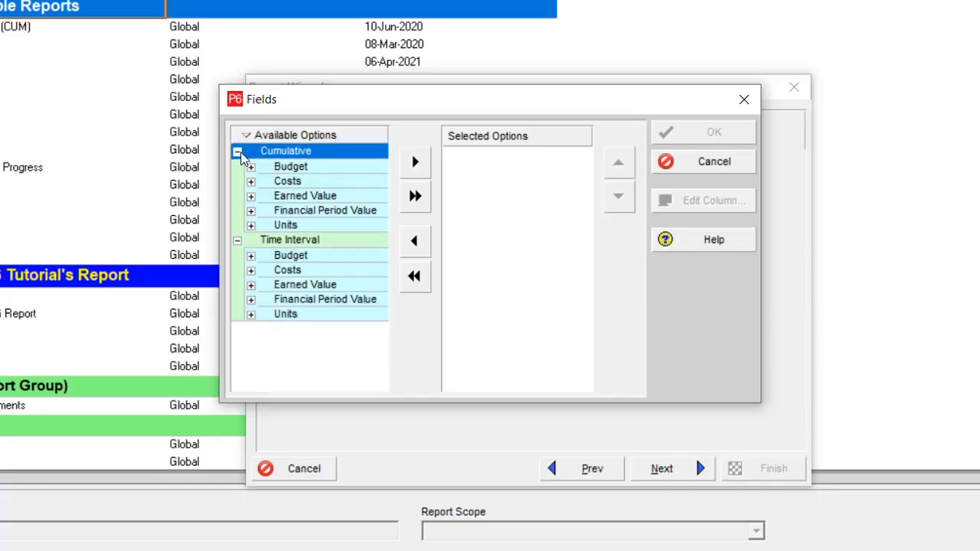
pyautogui.doubleClick(294, 225)
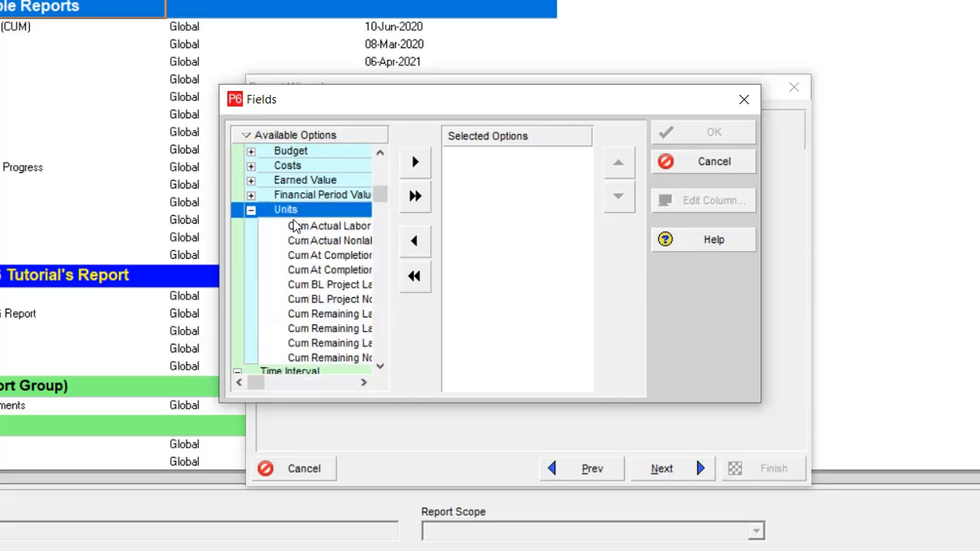
pyautogui.moveTo(220, 247); pyautogui.dragTo(51, 215)
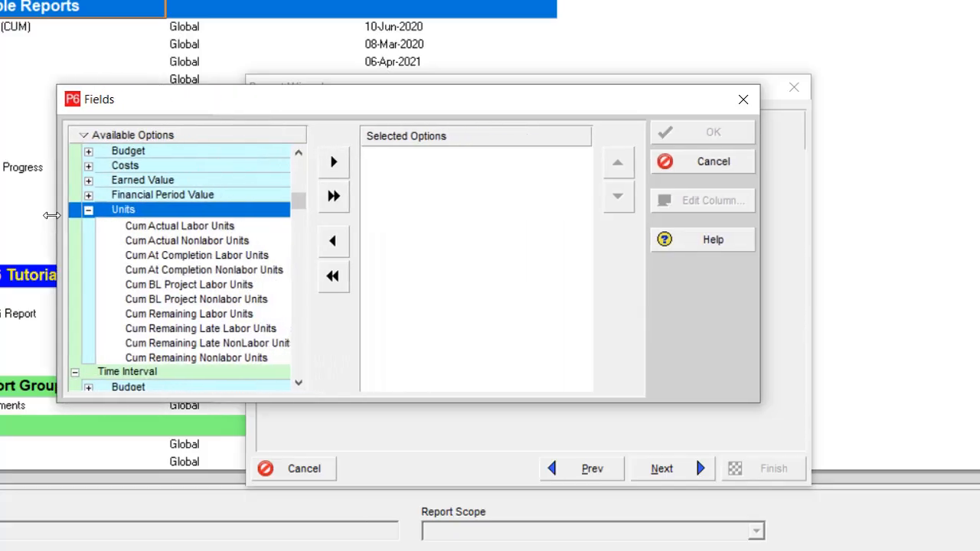
pyautogui.doubleClick(159, 226)
pyautogui.doubleClick(159, 227)
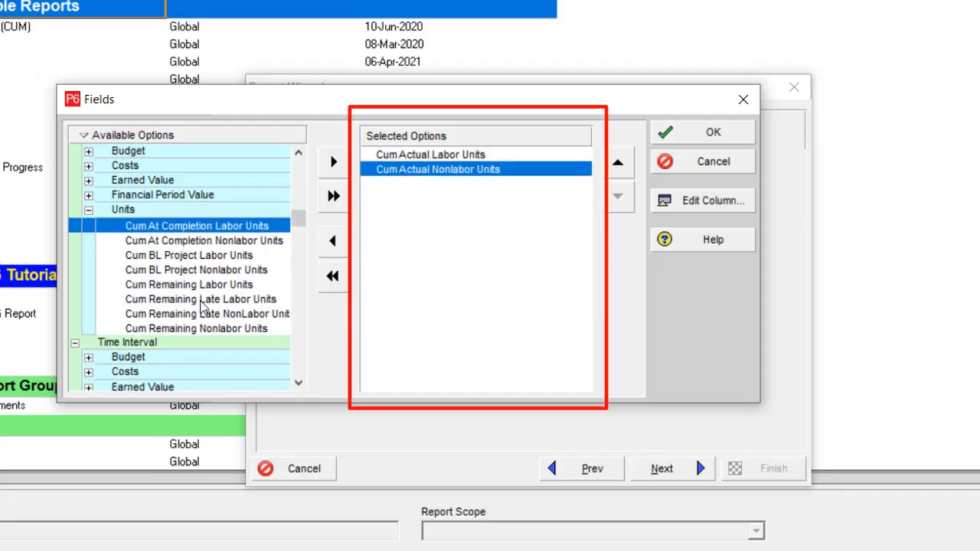
# - Add Cum BL Project Labor and Nonlabor Units, Cum Remaining Late Labor Units and Cum Remaining Labor Units, placing Cum Remaining Labor Units before the late one
pyautogui.doubleClick(191, 257)
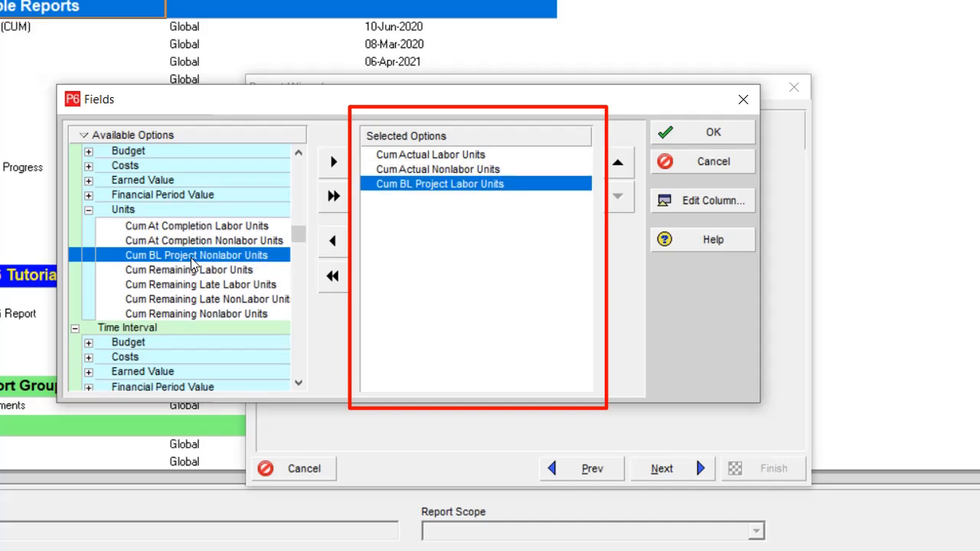
pyautogui.doubleClick(192, 257)
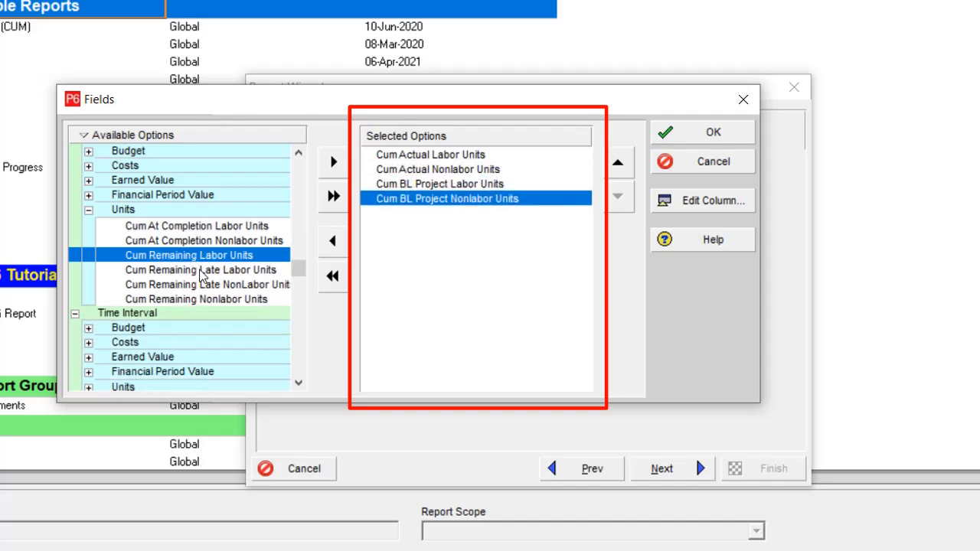
pyautogui.click(200, 270)
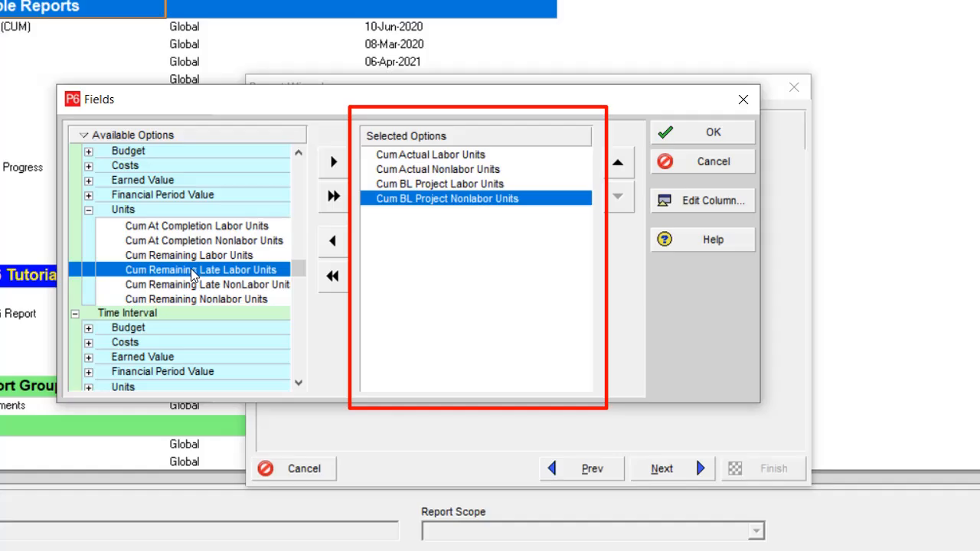
pyautogui.doubleClick(192, 273)
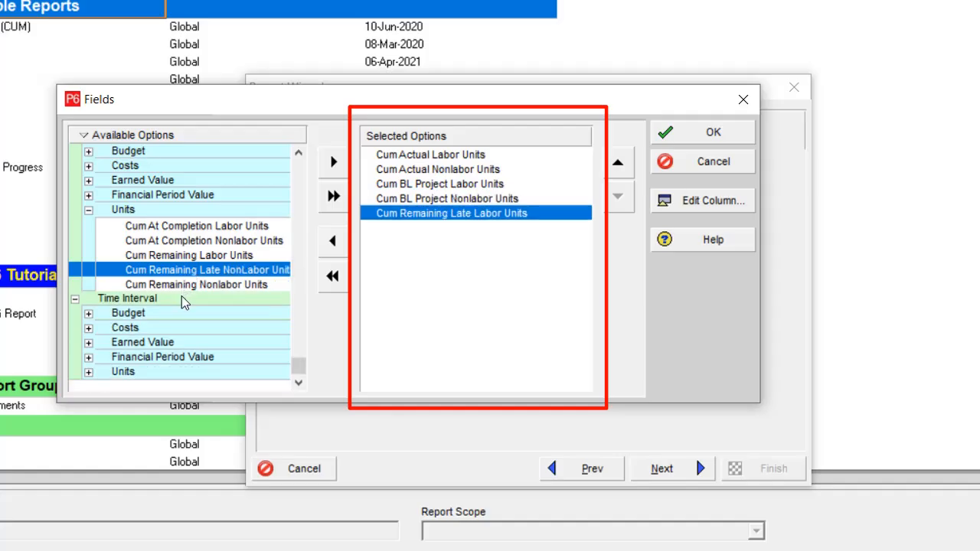
pyautogui.doubleClick(188, 259)
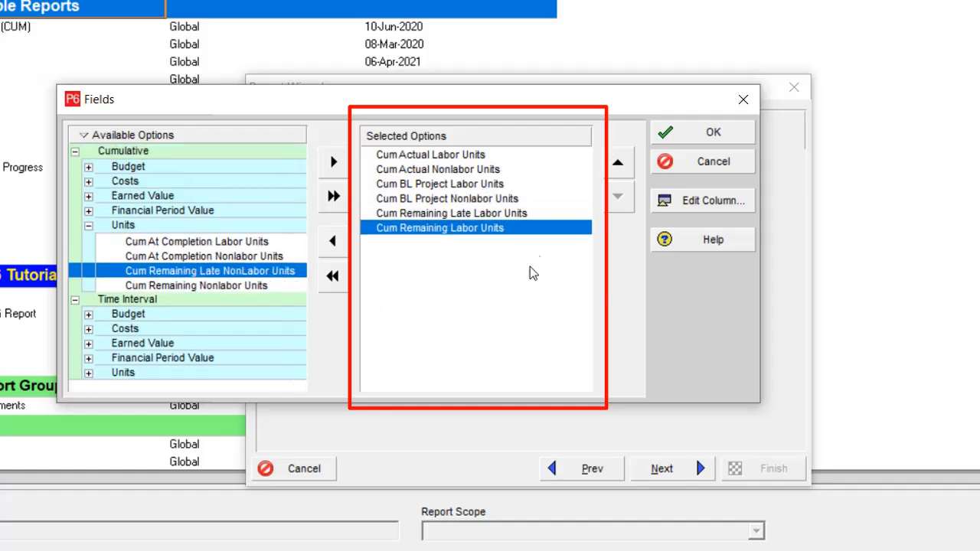
pyautogui.click(621, 165)
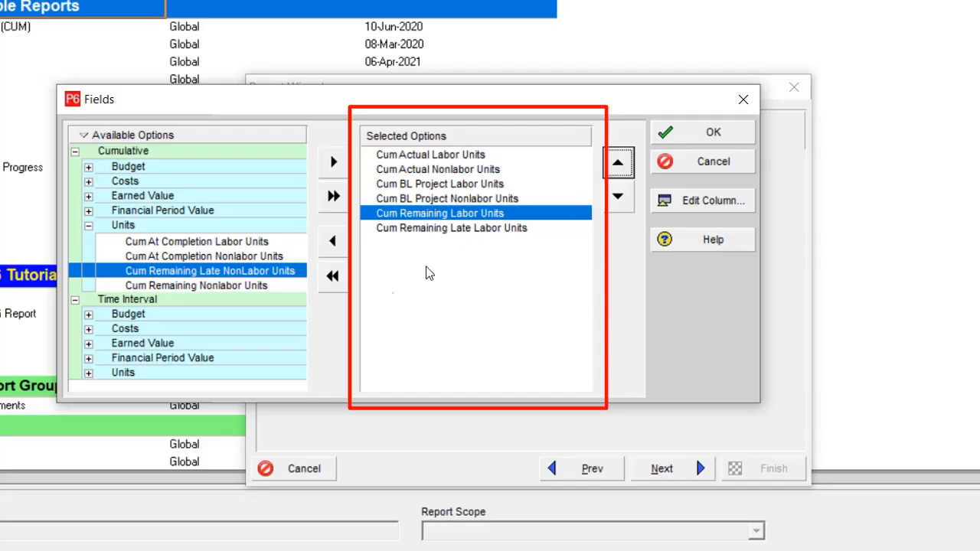
pyautogui.click(158, 289)
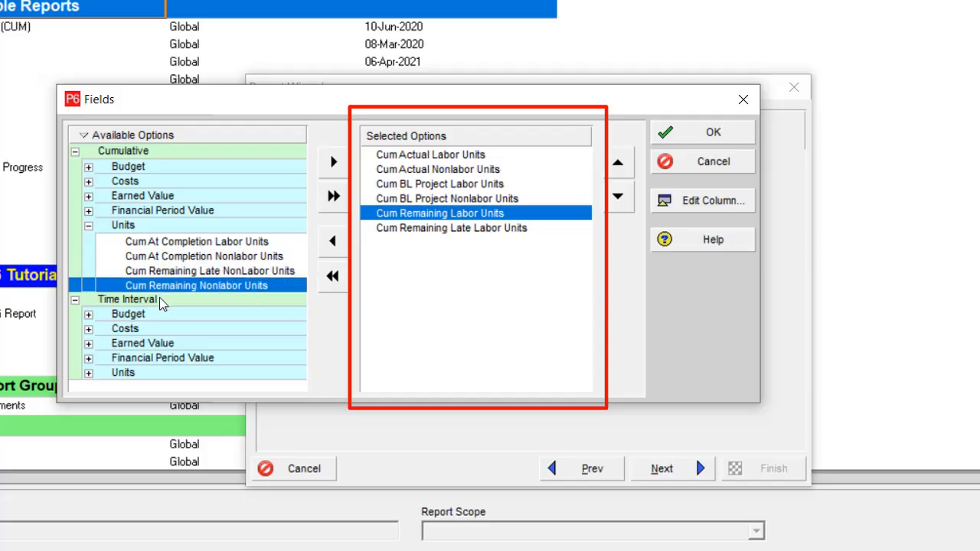
# - Add Actual Labor Units, Actual Nonlabor Units, BL Project Labor Units and BL Project Nonlabor Units from the Time Interval units after the cumulative fields
pyautogui.doubleClick(142, 373)
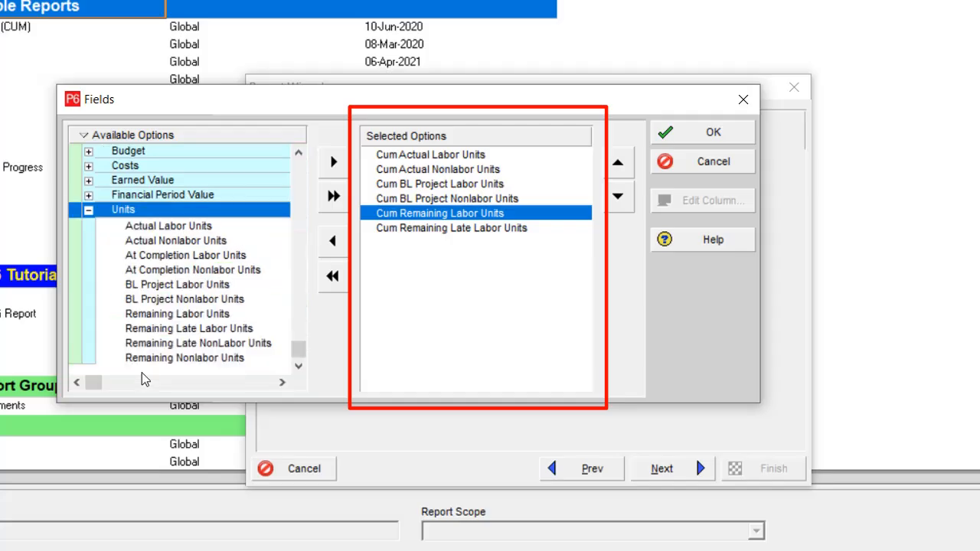
pyautogui.click(180, 230)
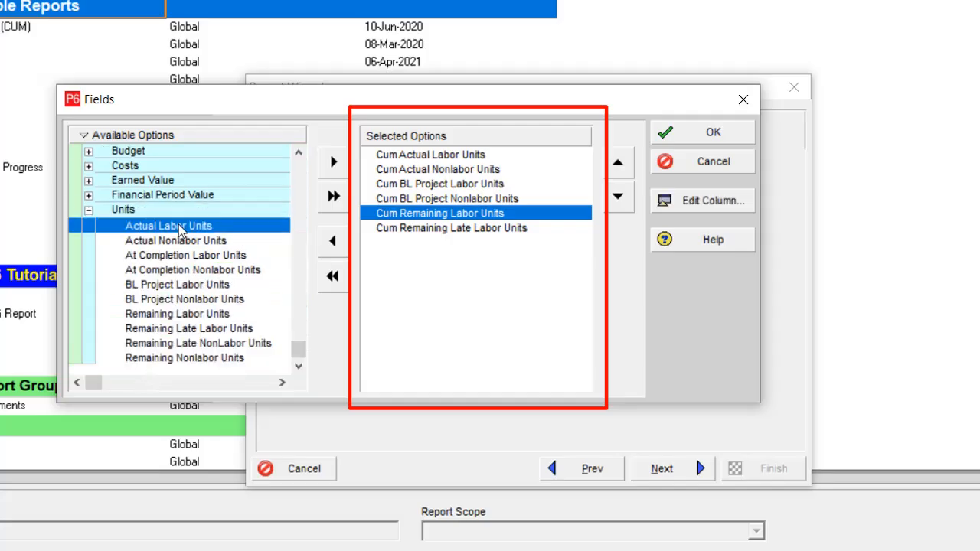
pyautogui.click(457, 231)
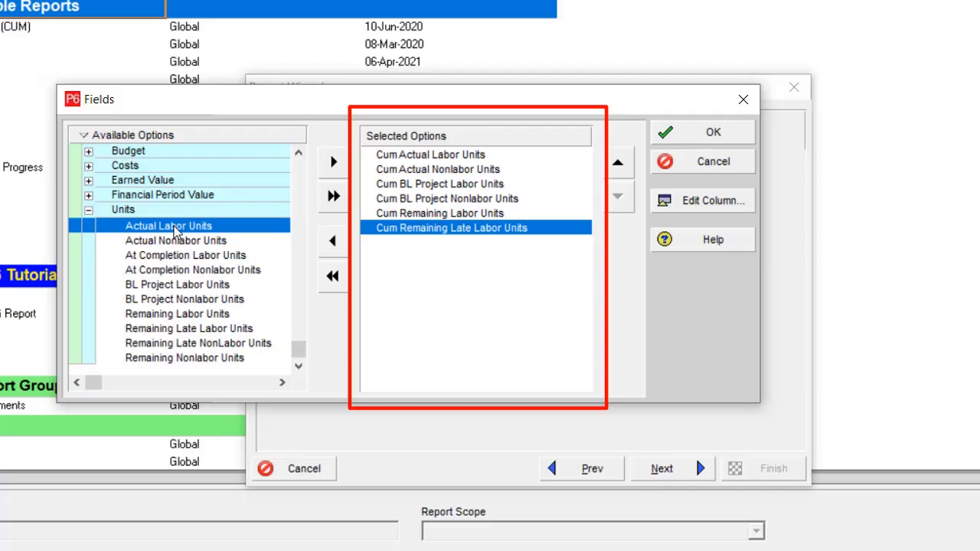
pyautogui.scroll(2, 175, 232)
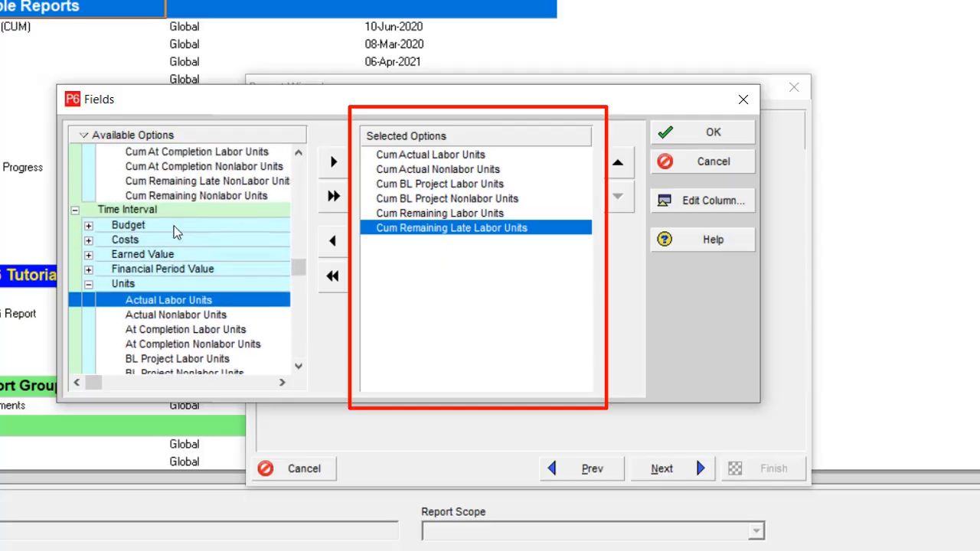
pyautogui.scroll(-2, 175, 231)
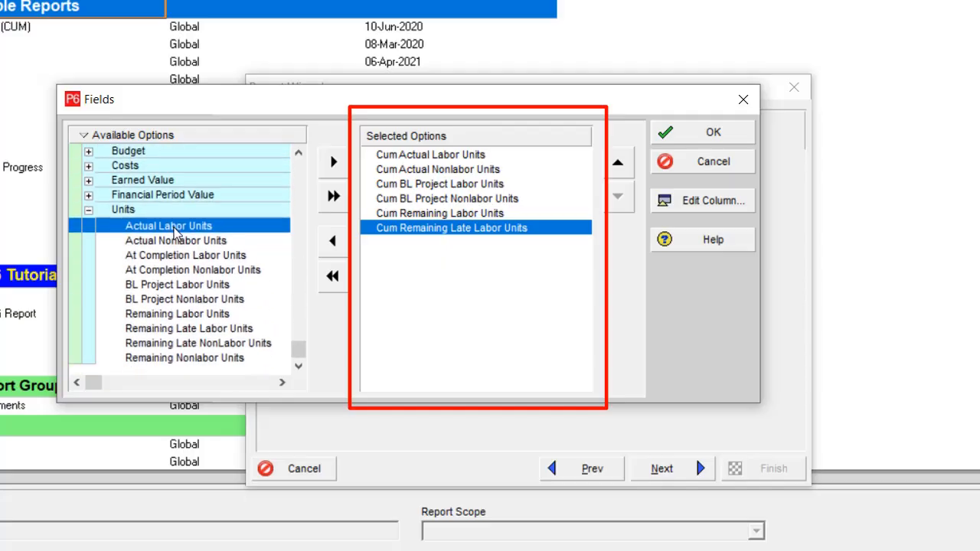
pyautogui.doubleClick(176, 228)
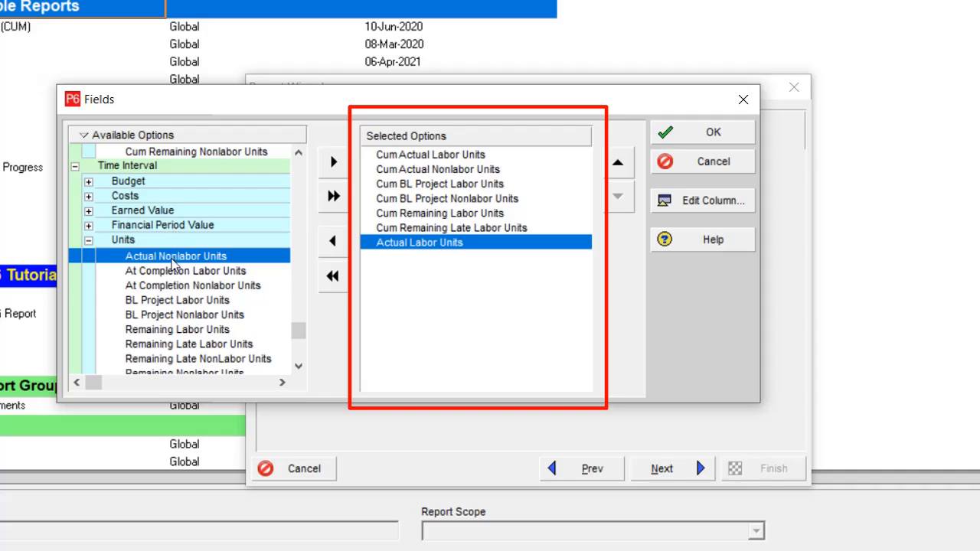
pyautogui.doubleClick(176, 258)
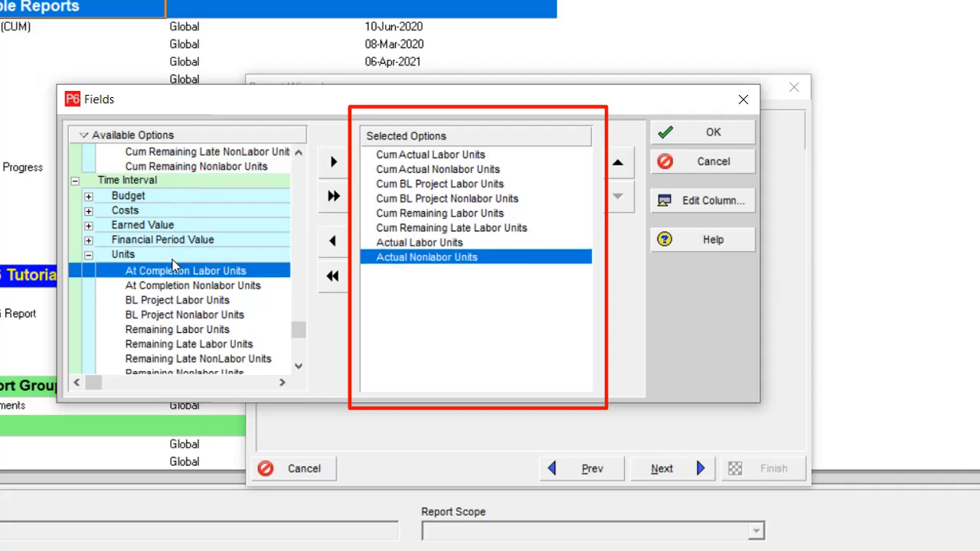
pyautogui.doubleClick(182, 303)
pyautogui.doubleClick(182, 316)
# - Add Remaining Late Labor Units and Remaining Labor Units from the Time Interval units, and accept the field selection
pyautogui.scroll(-1, 183, 337)
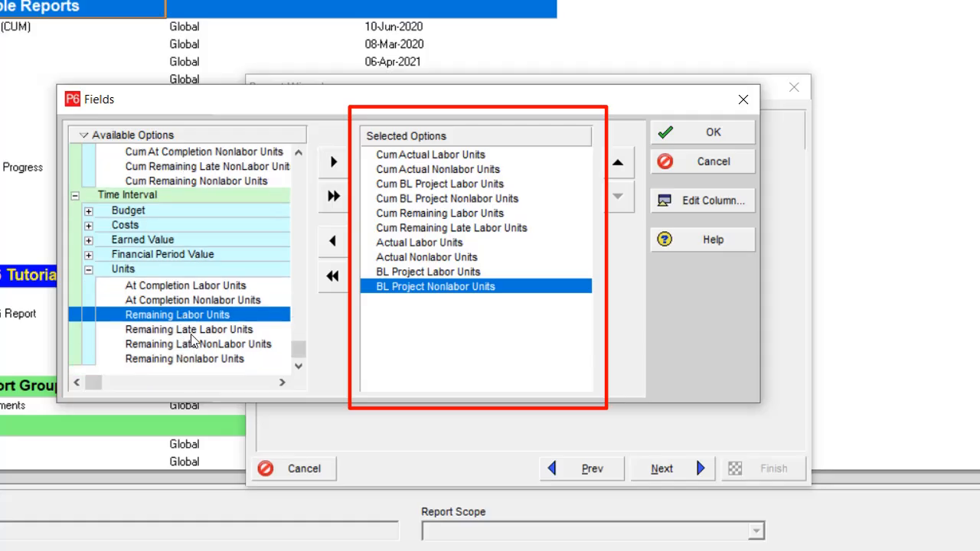
pyautogui.doubleClick(191, 331)
pyautogui.scroll(-1, 211, 348)
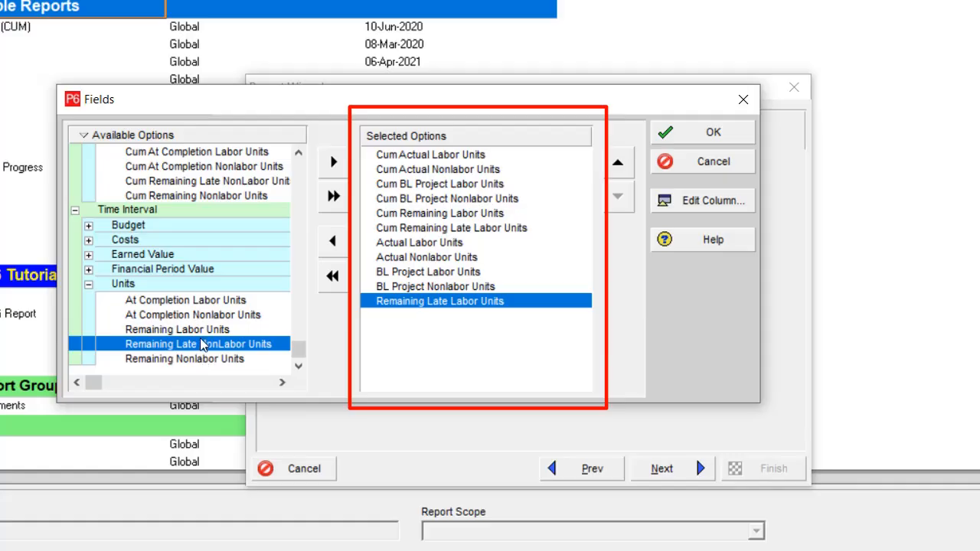
pyautogui.doubleClick(201, 332)
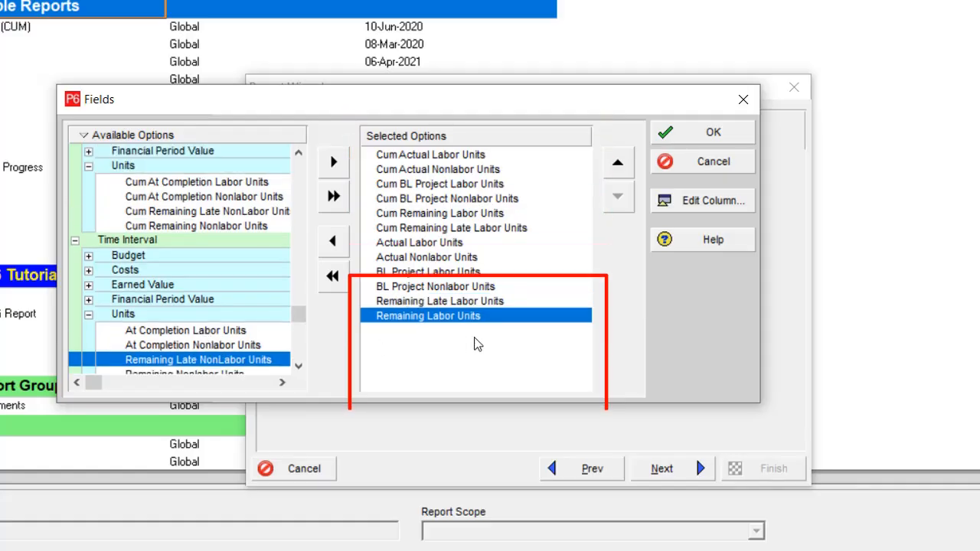
pyautogui.click(715, 132)
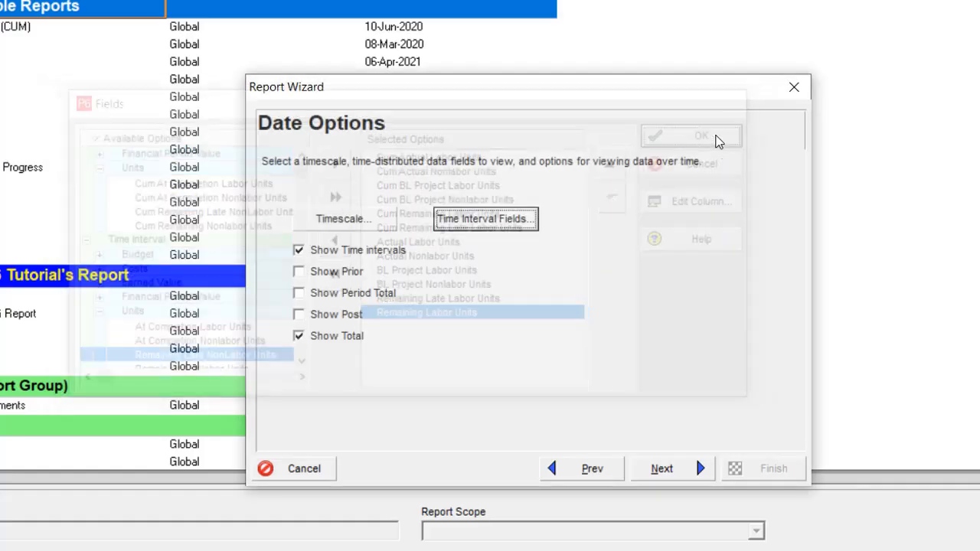
# - Title the report "WBS - Recovery Schedule" and generate it
pyautogui.click(661, 469)
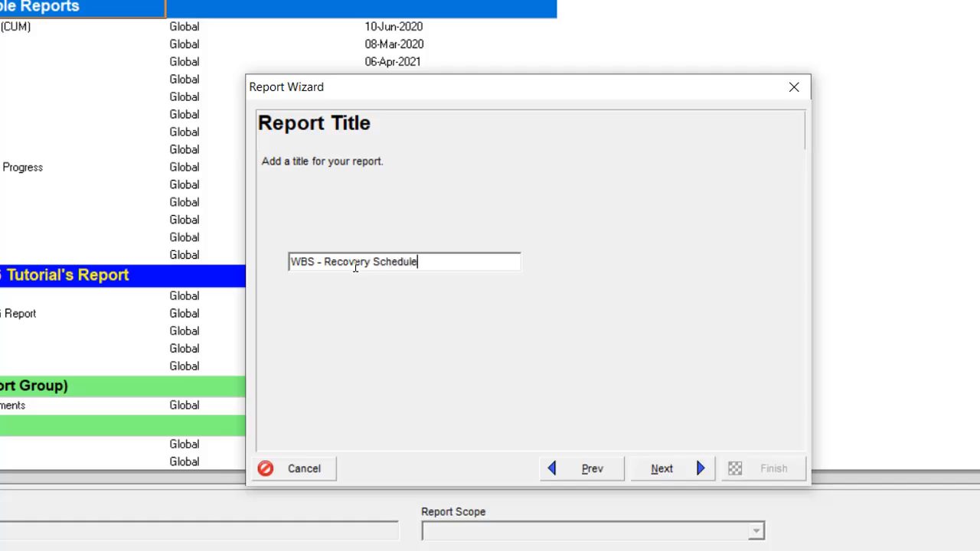
pyautogui.click(672, 471)
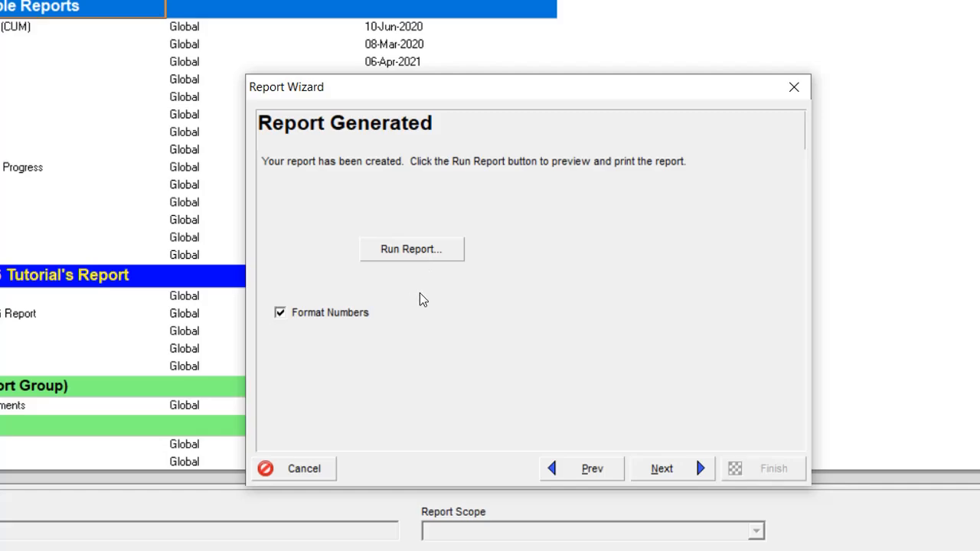
# - Run the report to a comma-delimited text file with the text qualifier set to <None>
pyautogui.click(416, 251)
pyautogui.click(316, 242)
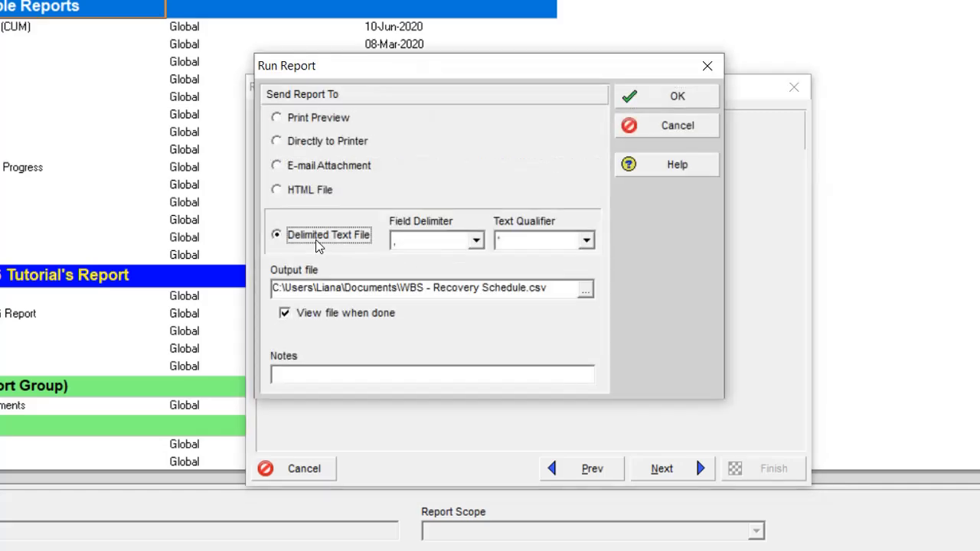
pyautogui.click(570, 245)
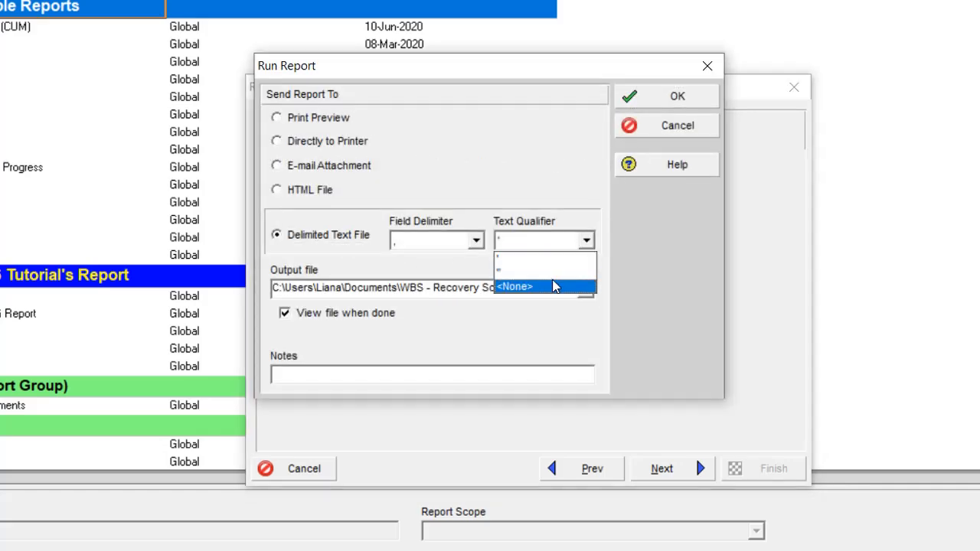
pyautogui.click(552, 285)
pyautogui.click(671, 96)
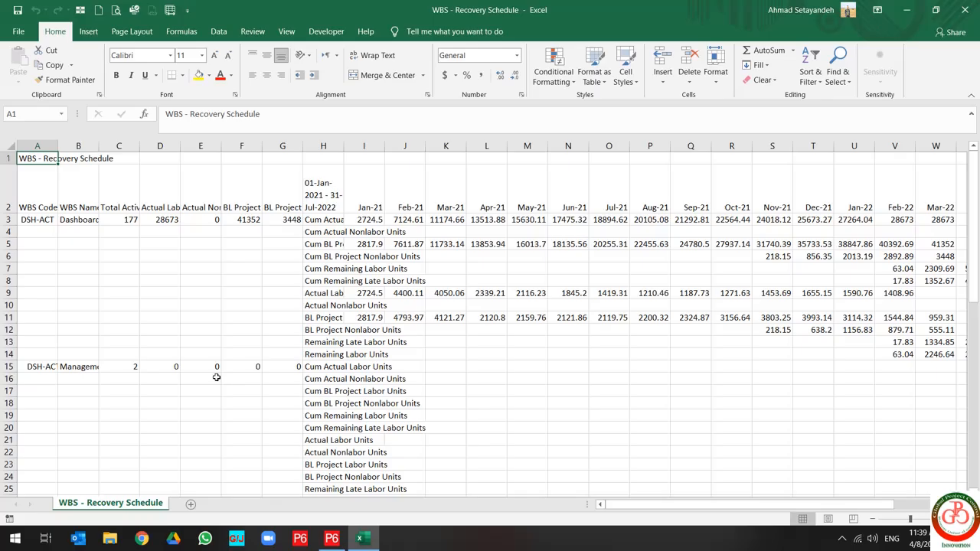
pyautogui.scroll(-9, 230, 379)
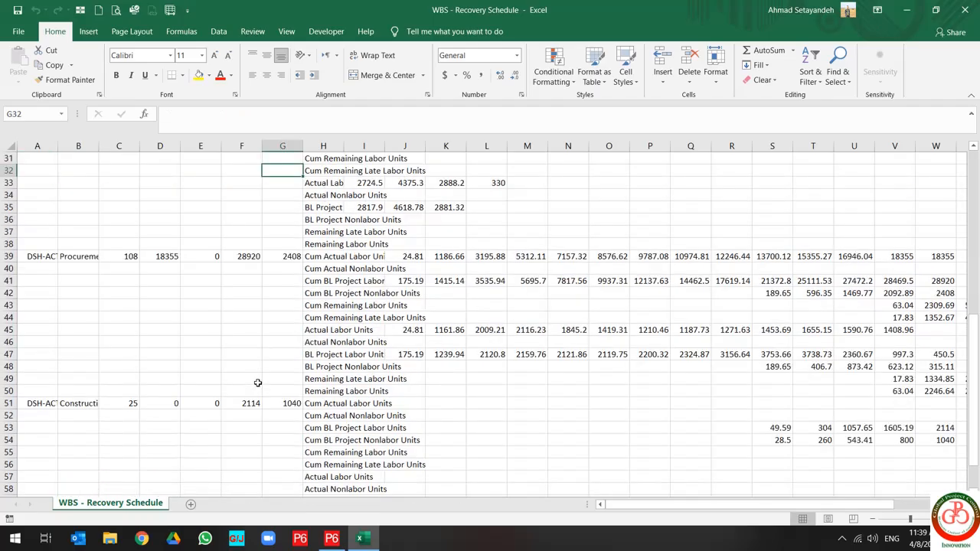
pyautogui.click(258, 380)
pyautogui.scroll(-6, 258, 383)
pyautogui.scroll(16, 258, 383)
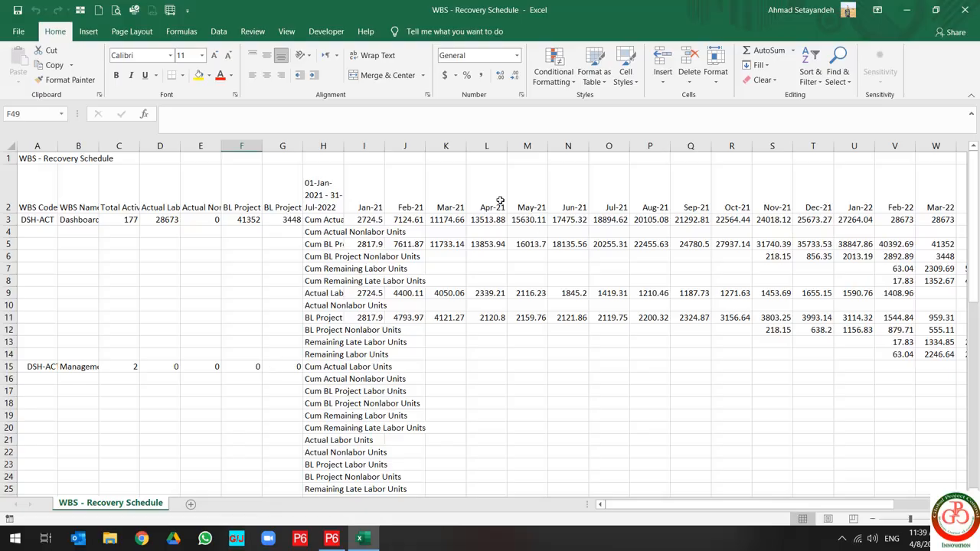
# - Save the exported WBS - Recovery Schedule file to the Desktop as an Excel Workbook
pyautogui.click(18, 32)
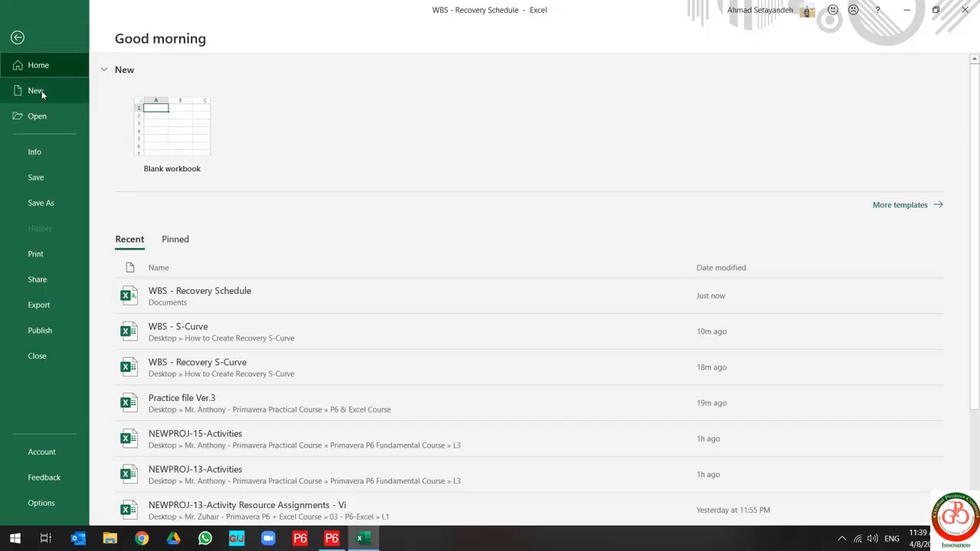
pyautogui.click(36, 202)
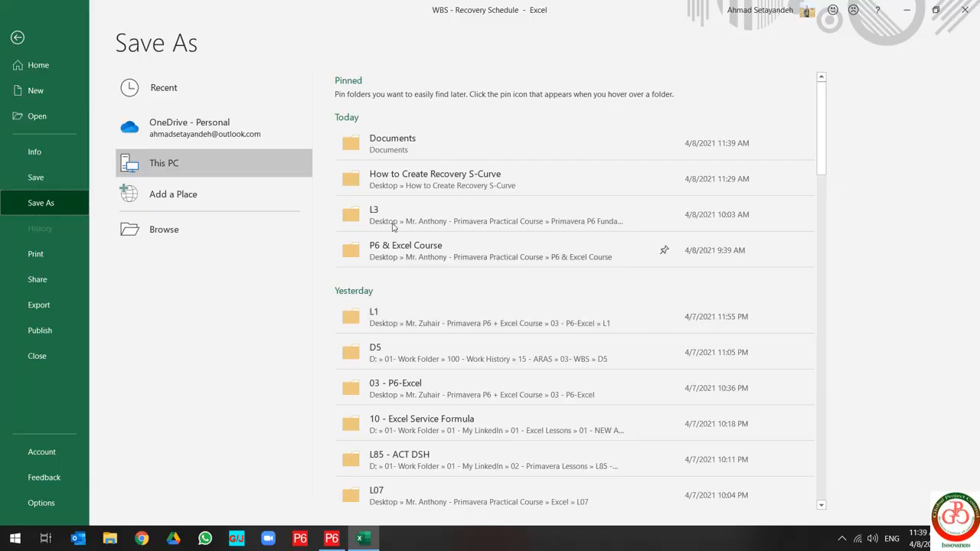
pyautogui.click(403, 141)
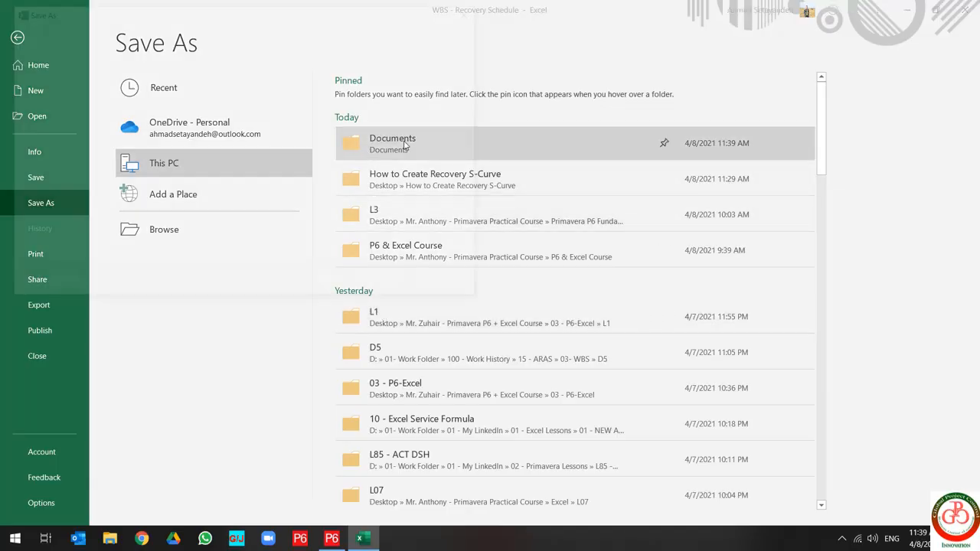
pyautogui.click(52, 170)
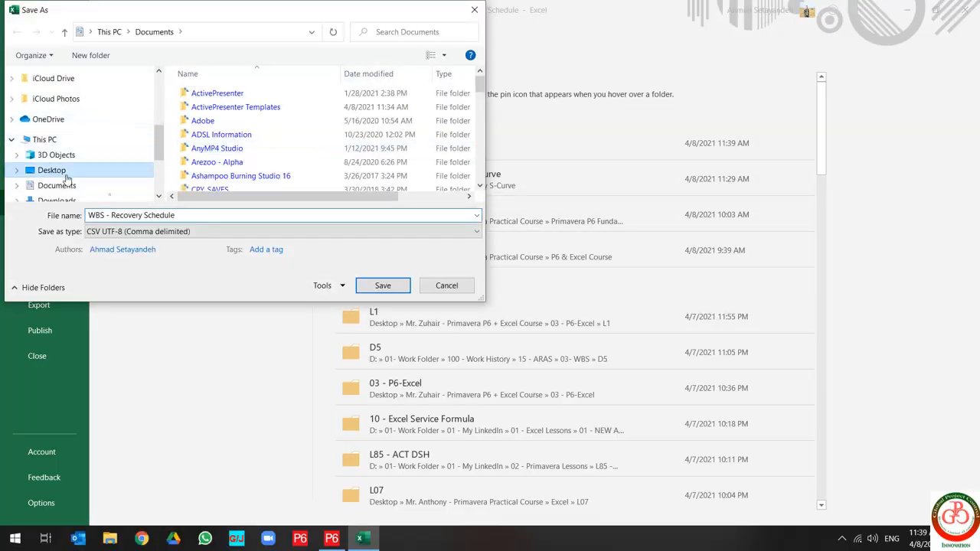
pyautogui.click(212, 232)
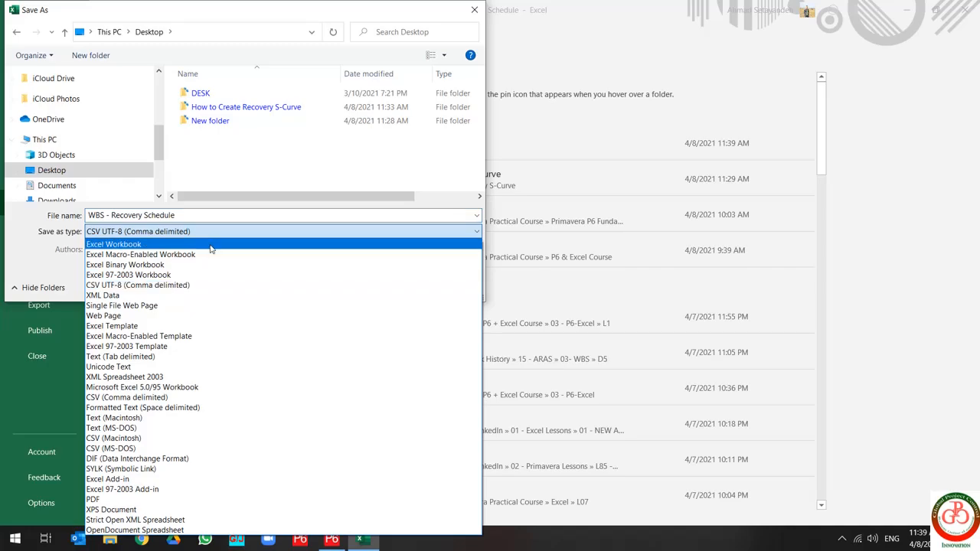
pyautogui.click(207, 245)
pyautogui.click(384, 304)
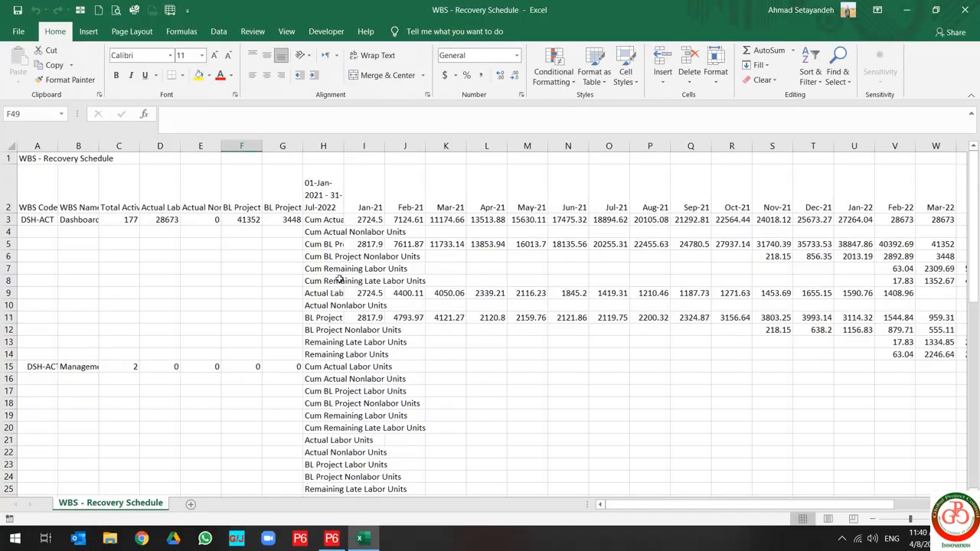
# - Switch back to Primavera P6, continue to the wizard's final page and save the report
pyautogui.moveTo(361, 538)
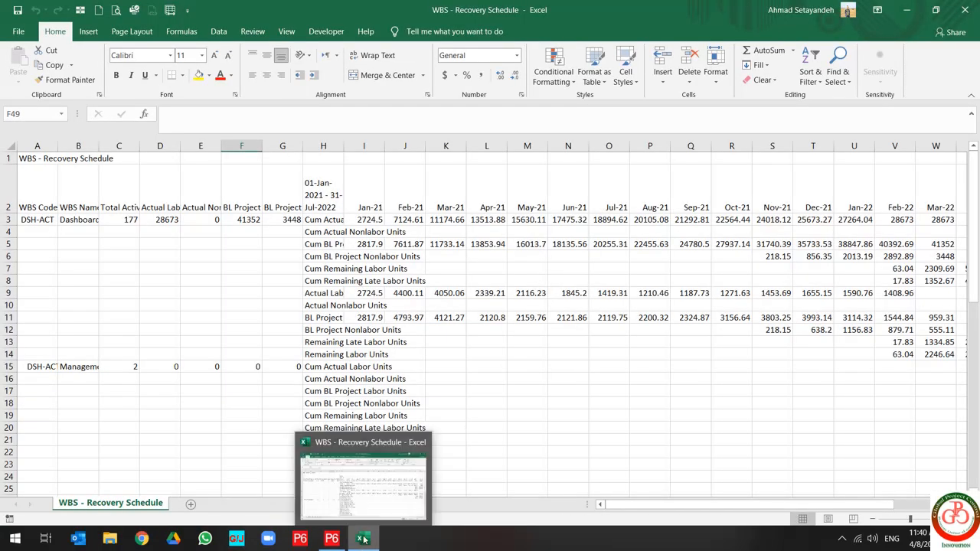
pyautogui.click(332, 538)
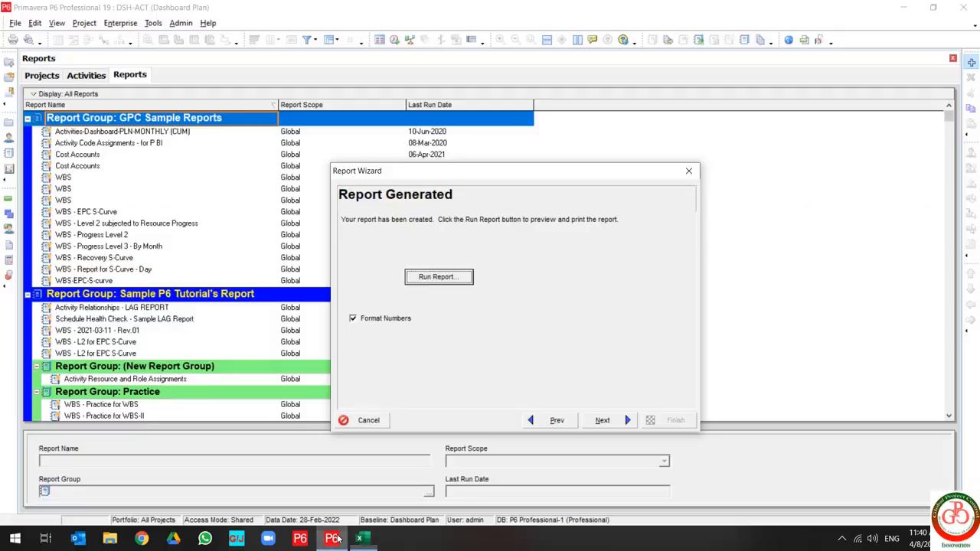
pyautogui.click(601, 420)
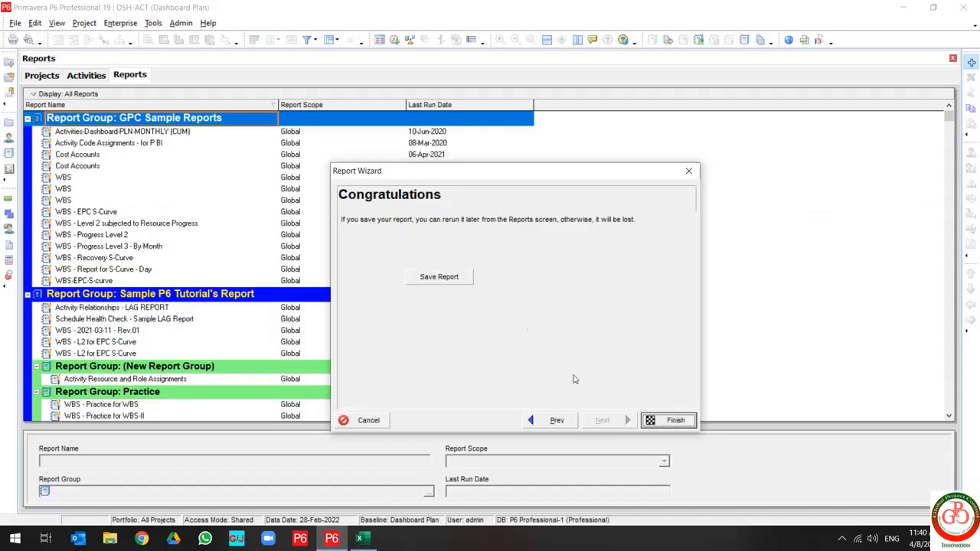
pyautogui.click(438, 277)
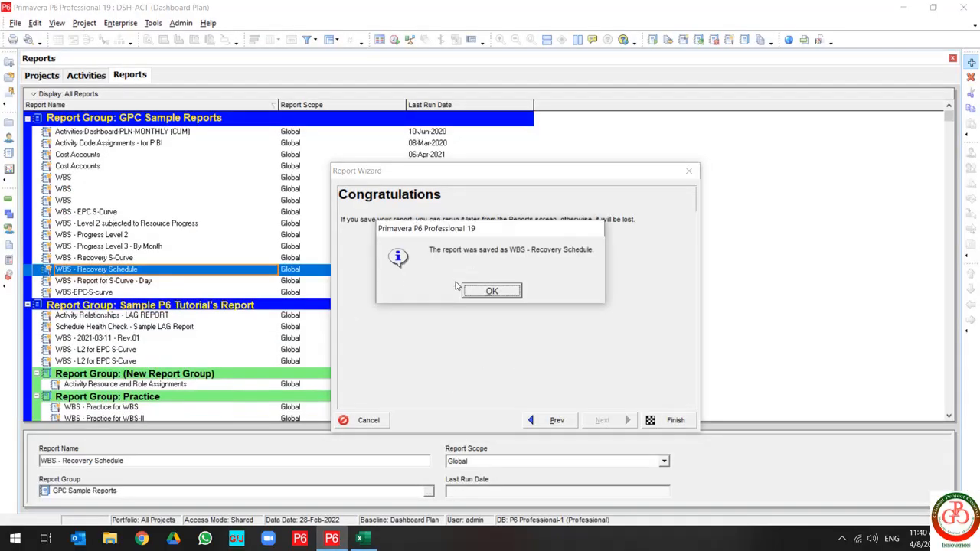
# - Dismiss the report-saved message, finish the report wizard, and switch to the exported WBS - Recovery Schedule workbook in Excel
pyautogui.click(490, 291)
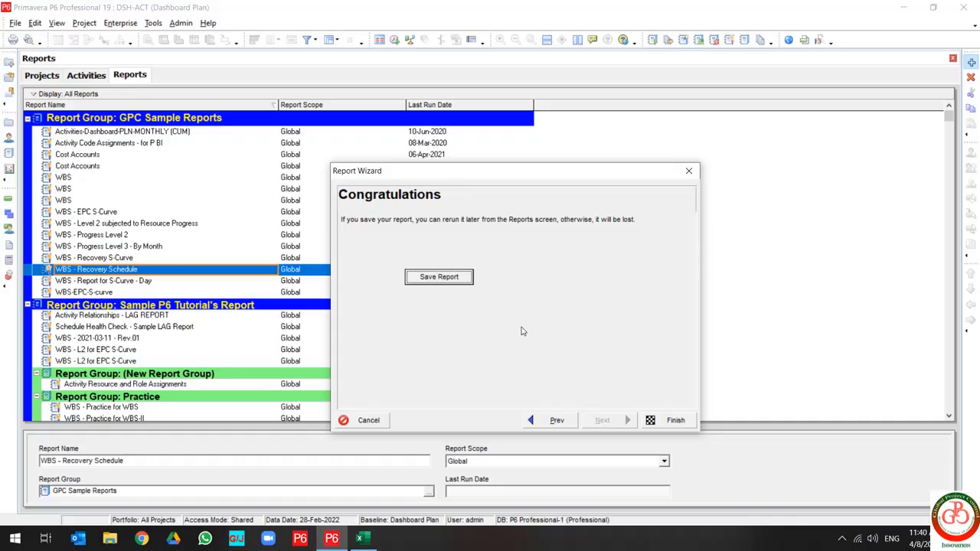
pyautogui.click(659, 421)
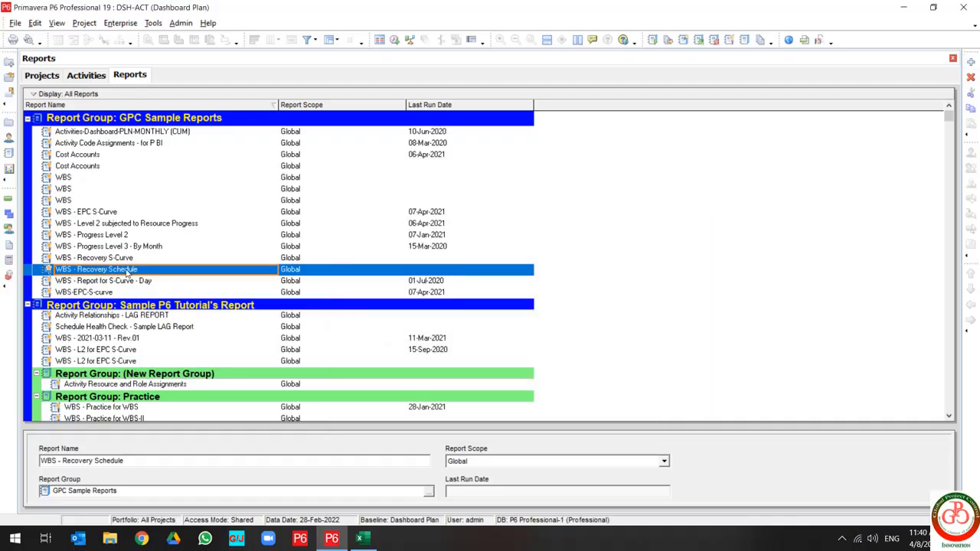
pyautogui.click(903, 7)
pyautogui.click(503, 350)
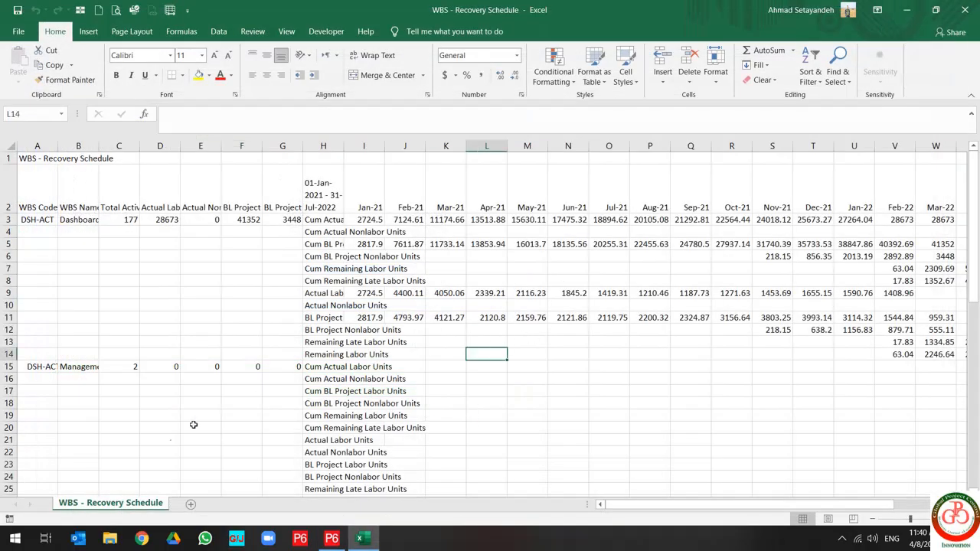
# - Create a copy of the WBS - Recovery Schedule worksheet in the same workbook
pyautogui.rightClick(122, 505)
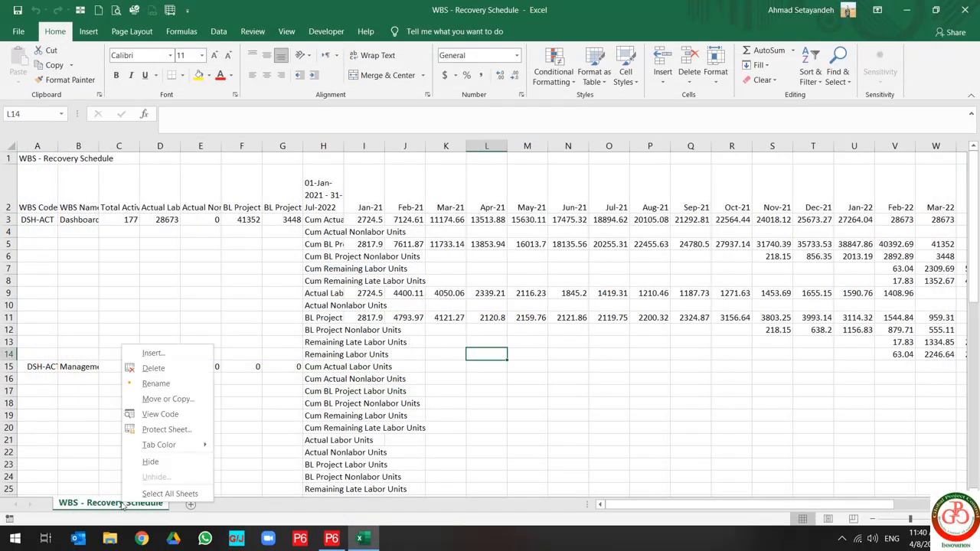
pyautogui.click(157, 414)
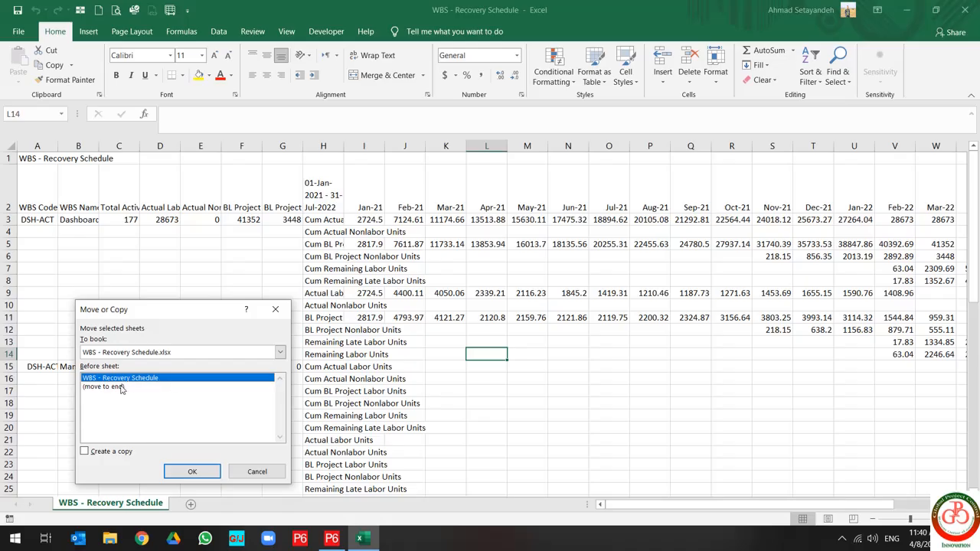
pyautogui.click(103, 453)
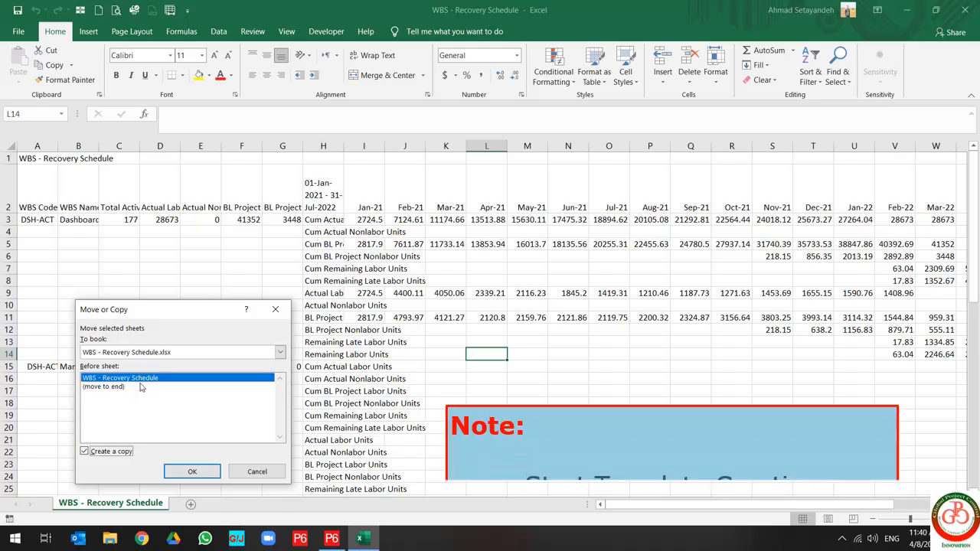
pyautogui.click(193, 473)
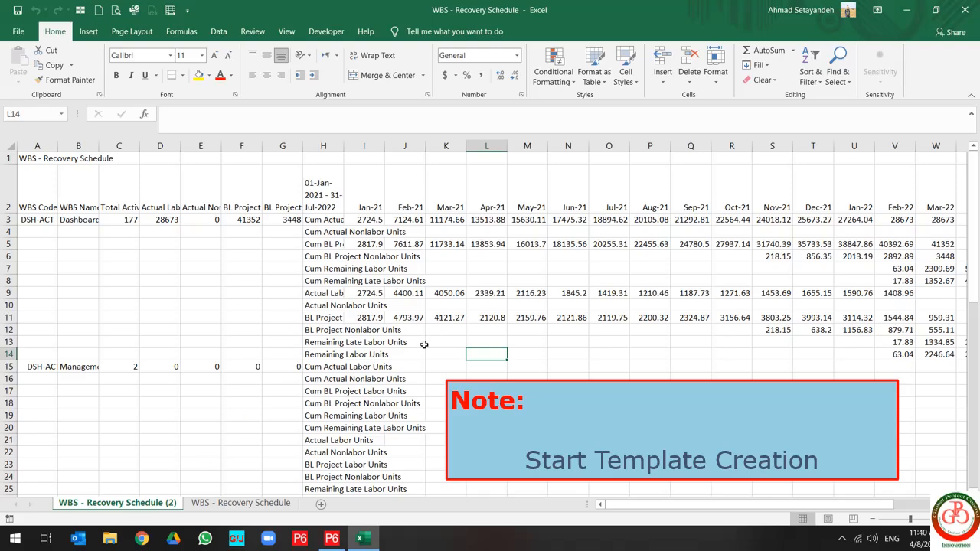
# - Place the copied worksheet after the original and rename it CAL
pyautogui.moveTo(228, 503); pyautogui.dragTo(310, 503)
pyautogui.doubleClick(257, 504)
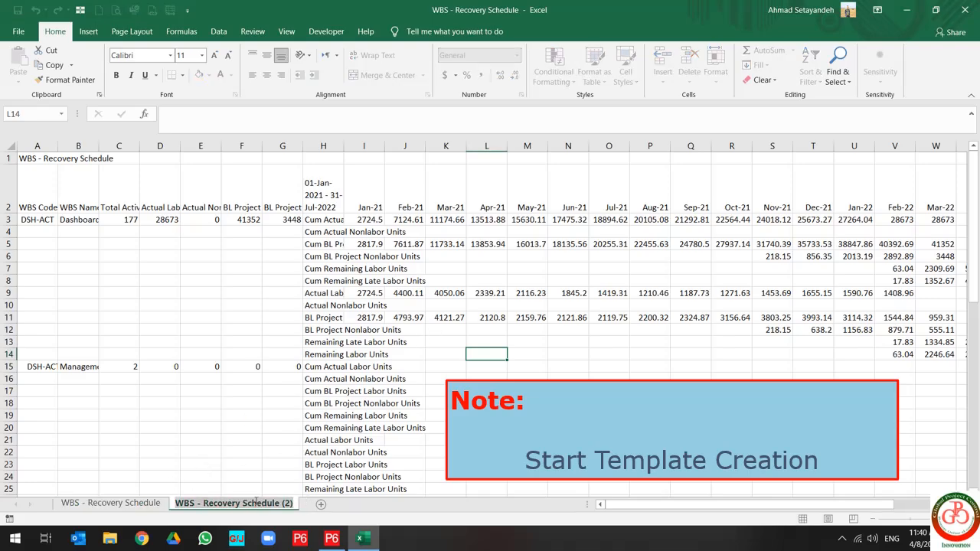
pyautogui.write('CAL')
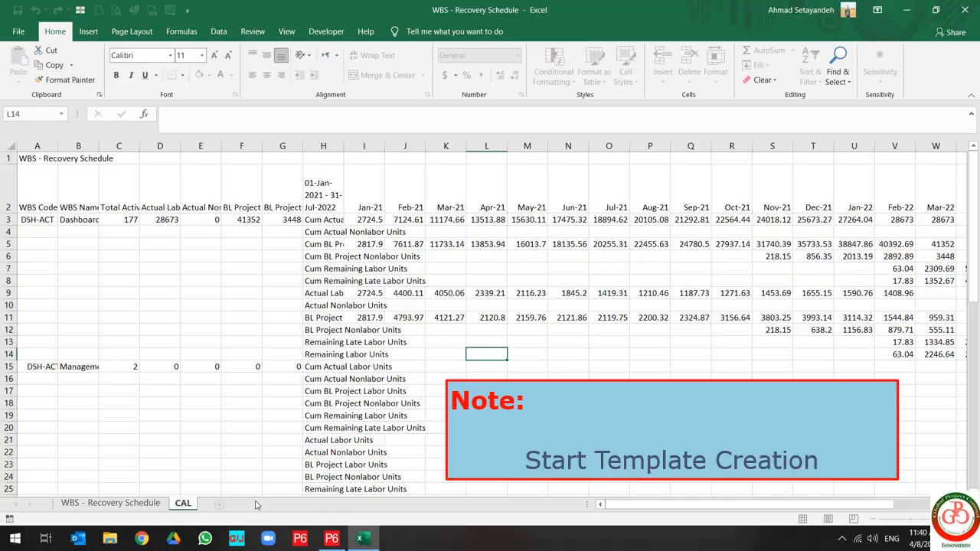
pyautogui.press('Return')
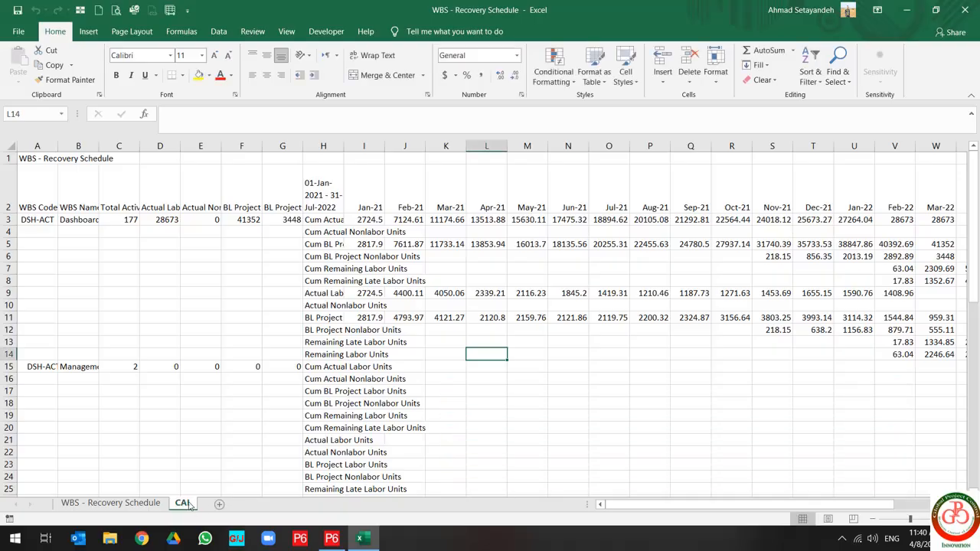
# - Auto-fit column H on the CAL sheet so the unit type names show in full
pyautogui.click(395, 281)
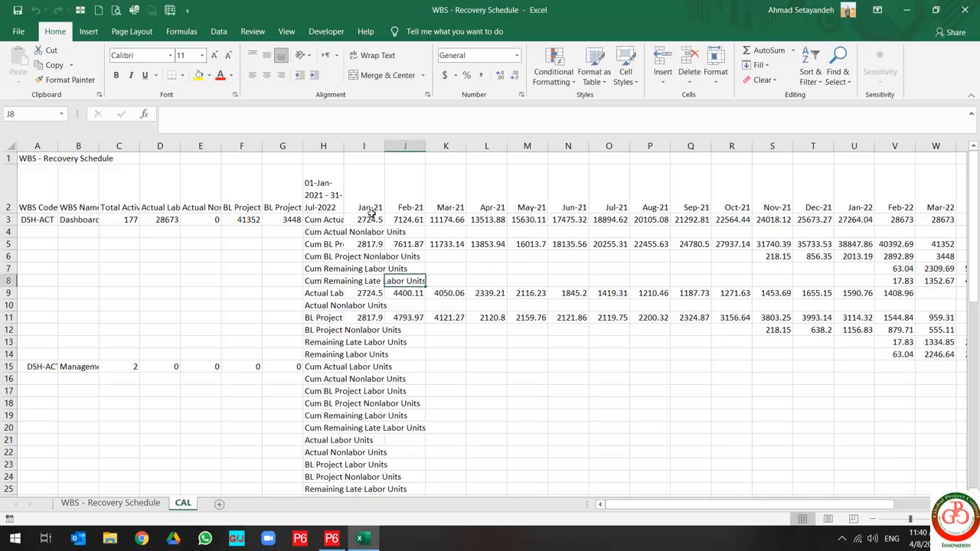
pyautogui.doubleClick(344, 140)
# - Examine the monthly header cells from Jan-21 to Jul-22 and the Total column of the CAL sheet
pyautogui.click(441, 194)
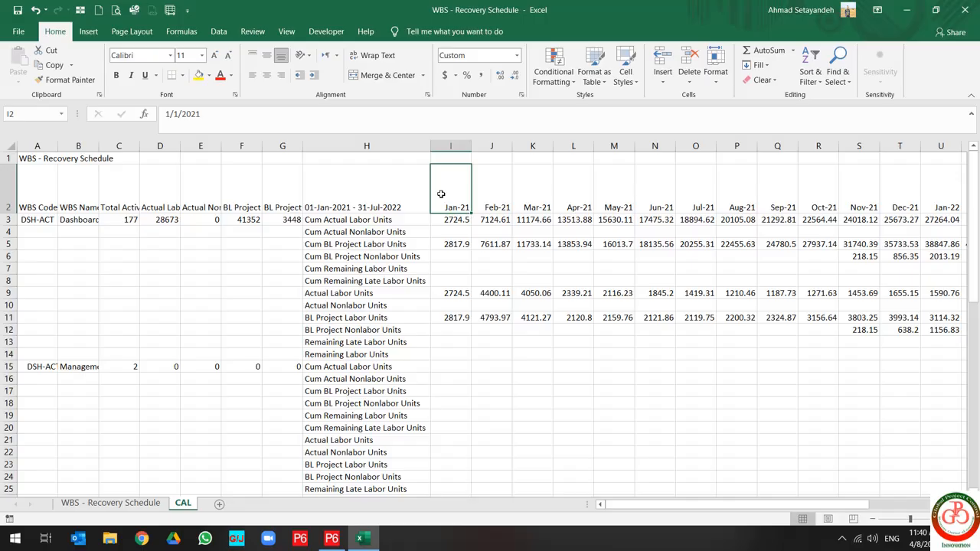
pyautogui.hotkey('ctrl', 'Right')
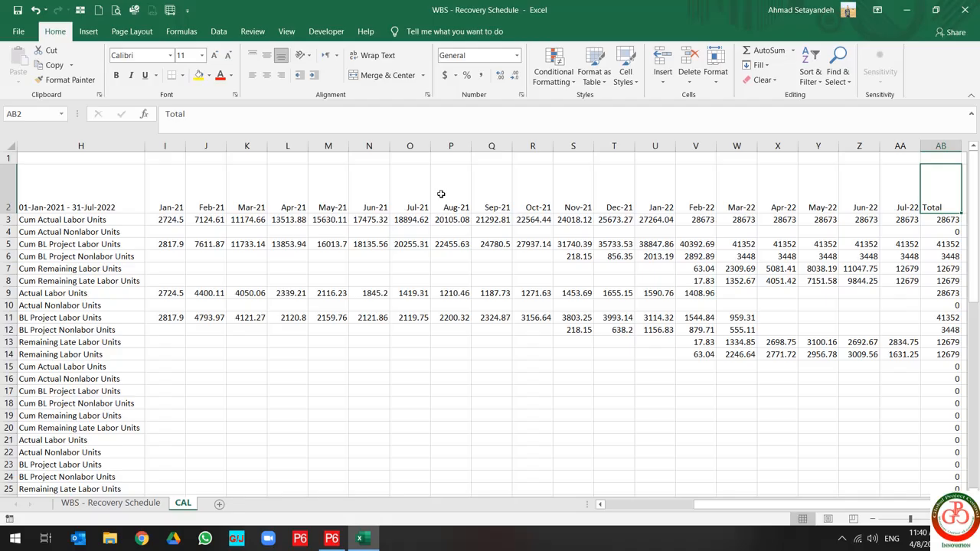
pyautogui.press('Left')
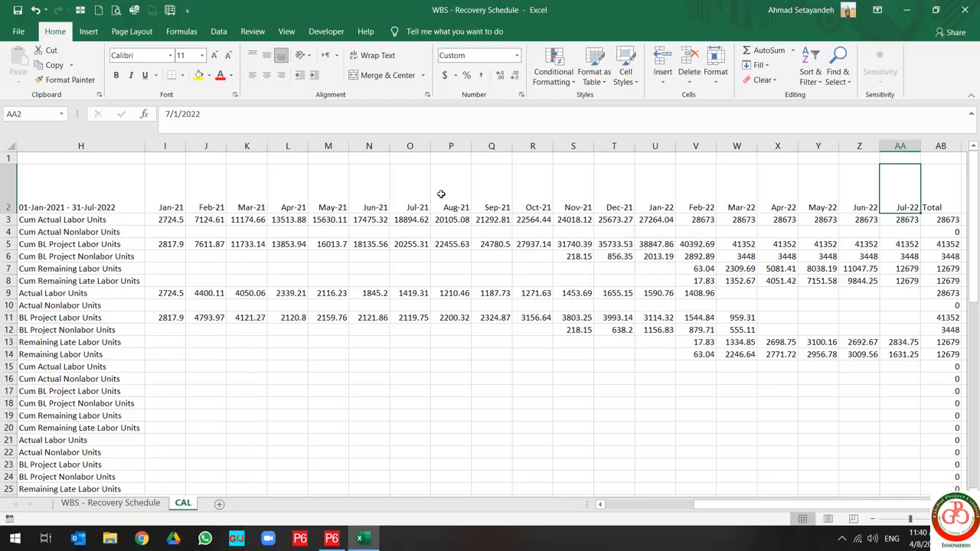
pyautogui.hotkey('ctrl', 'shift', 'Left')
pyautogui.hotkey('shift', 'Right')
pyautogui.hotkey('shift', 'Right')
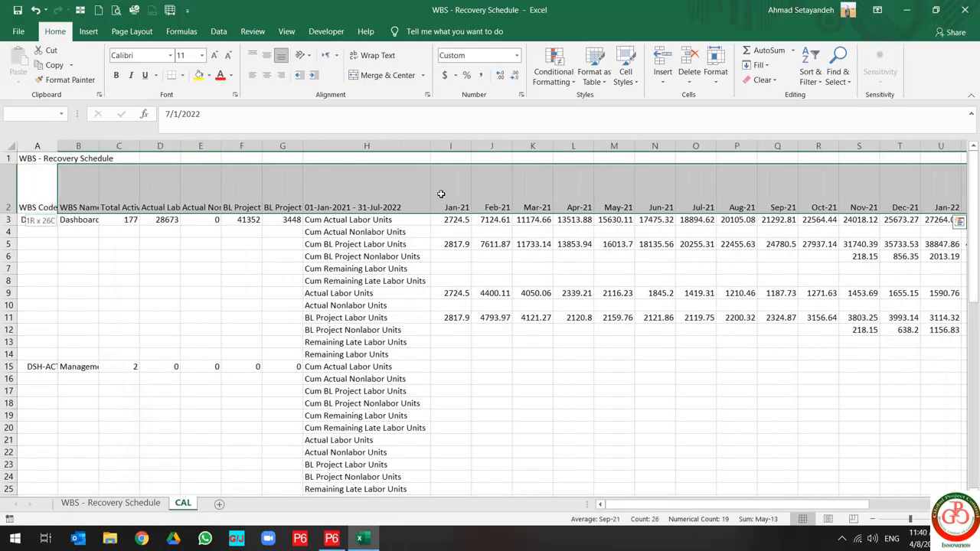
pyautogui.hotkey('ctrl', 'shift', 'Right')
pyautogui.press('Right')
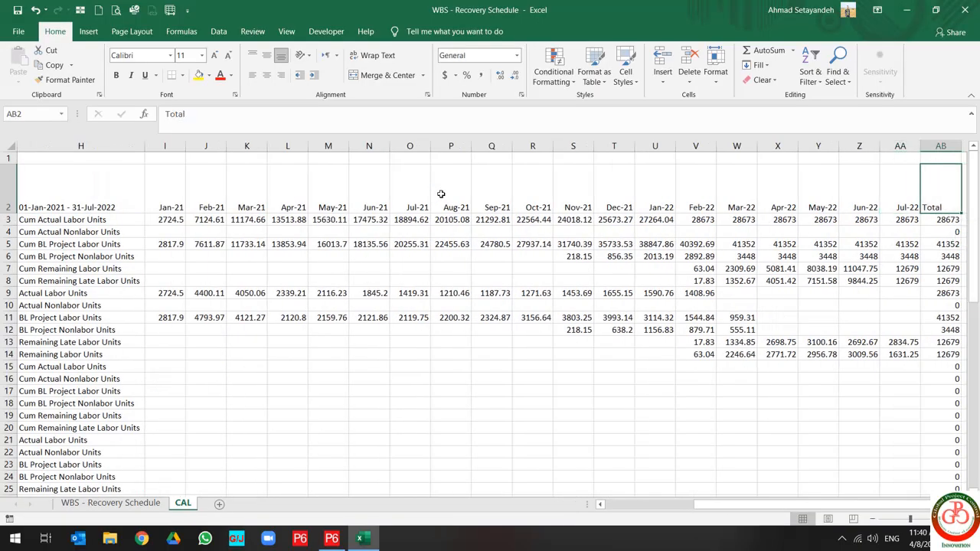
pyautogui.press('Right')
pyautogui.press('Left')
pyautogui.press('Down')
pyautogui.press('Down')
pyautogui.press('Down')
pyautogui.press('Down')
pyautogui.press('Down')
pyautogui.press('Down')
pyautogui.press('Down')
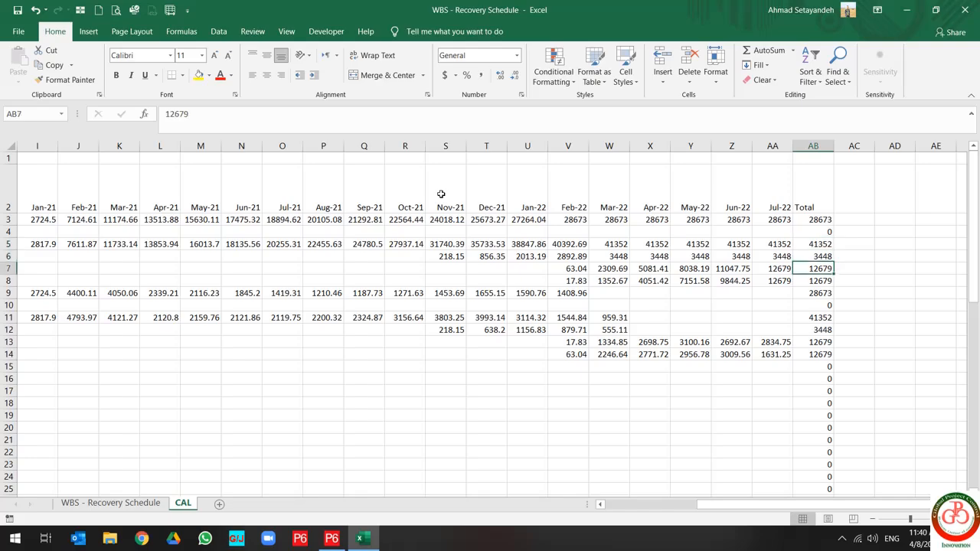
pyautogui.press('Up')
pyautogui.press('Up')
pyautogui.press('Up')
pyautogui.press('Up')
pyautogui.press('Up')
pyautogui.press('Up')
pyautogui.press('Up')
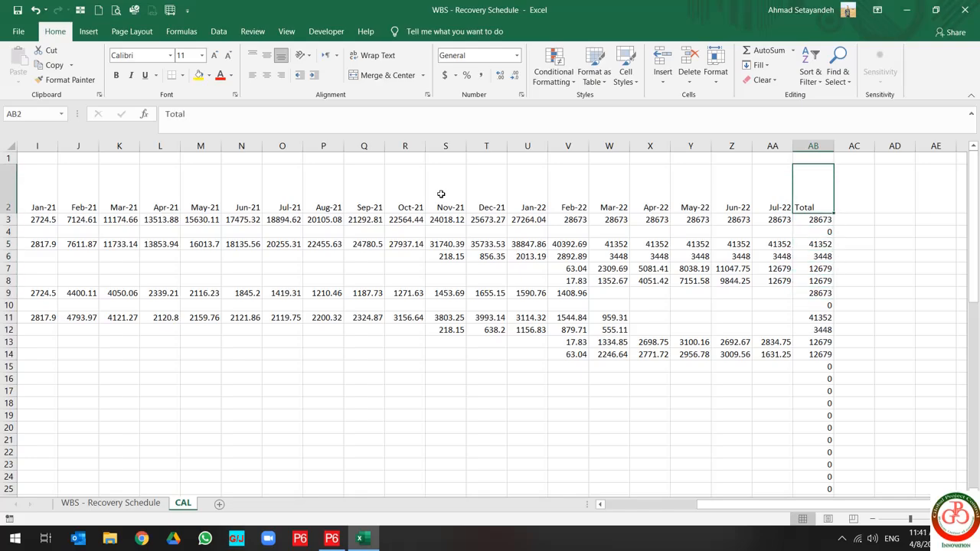
pyautogui.hotkey('ctrl', 'Left')
pyautogui.press('Right')
pyautogui.press('Right')
pyautogui.press('Right')
pyautogui.press('Right')
pyautogui.press('Right')
pyautogui.press('Right')
pyautogui.press('Right')
pyautogui.press('Right')
pyautogui.press('Right')
pyautogui.press('Right')
pyautogui.press('Right')
pyautogui.press('Right')
pyautogui.press('Right')
pyautogui.press('Right')
pyautogui.press('Right')
pyautogui.press('Right')
pyautogui.press('Right')
pyautogui.press('Right')
pyautogui.press('Right')
pyautogui.press('Right')
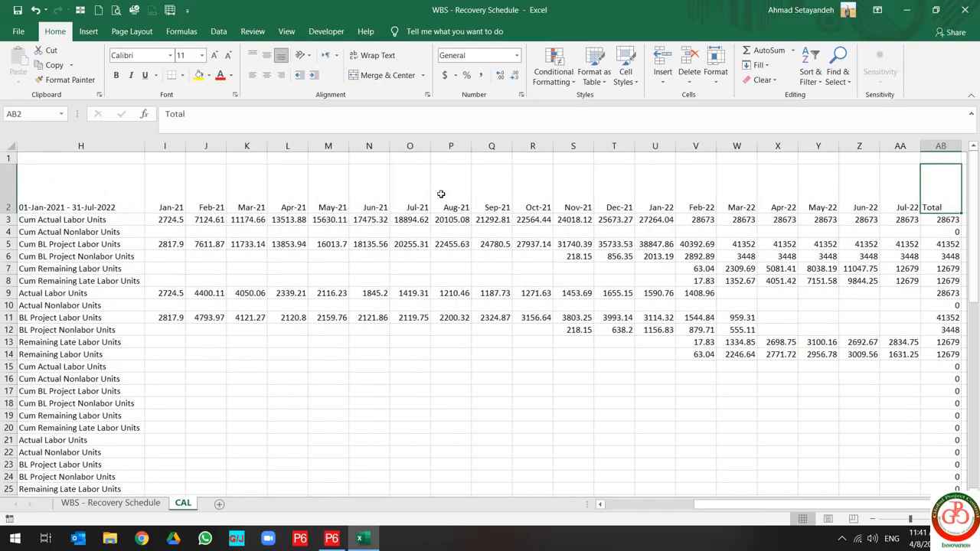
pyautogui.press('Left')
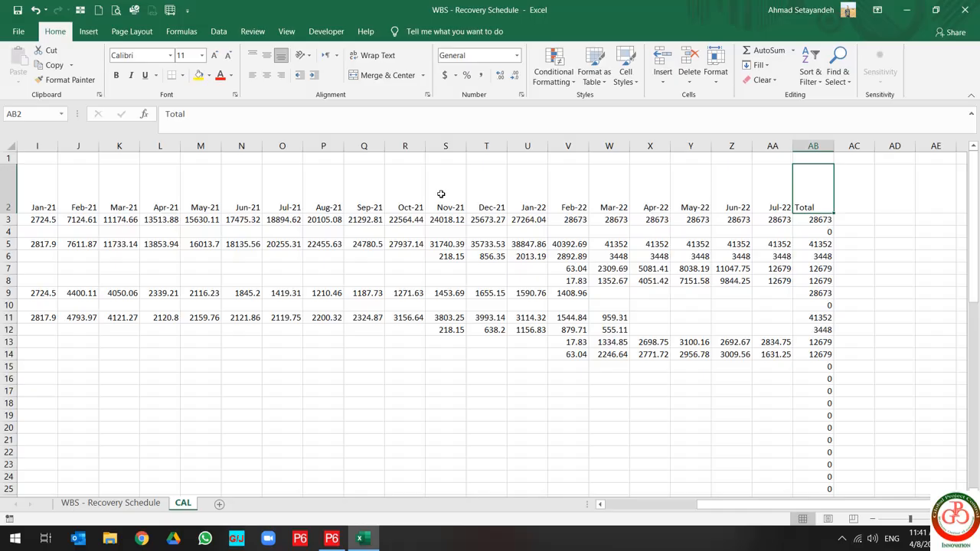
pyautogui.scroll(-11, 441, 194)
pyautogui.scroll(11, 441, 194)
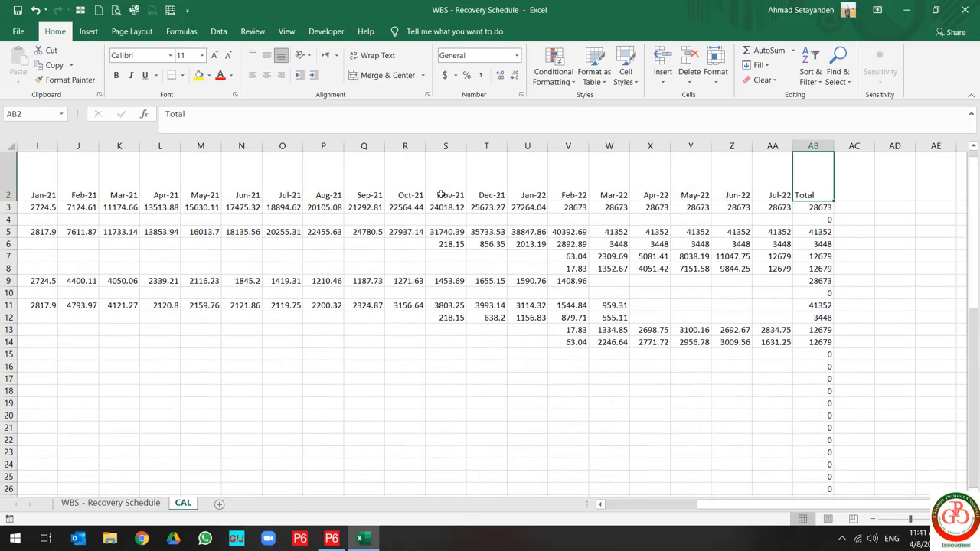
pyautogui.hotkey('ctrl', 'Home')
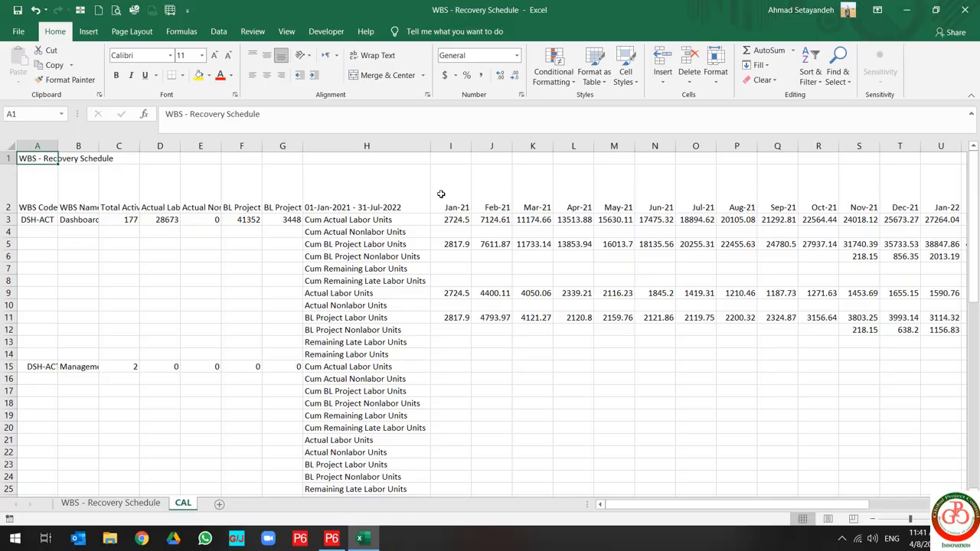
# - Put an outside border around the first WBS item's unit rows in H3:AB14
pyautogui.click(384, 220)
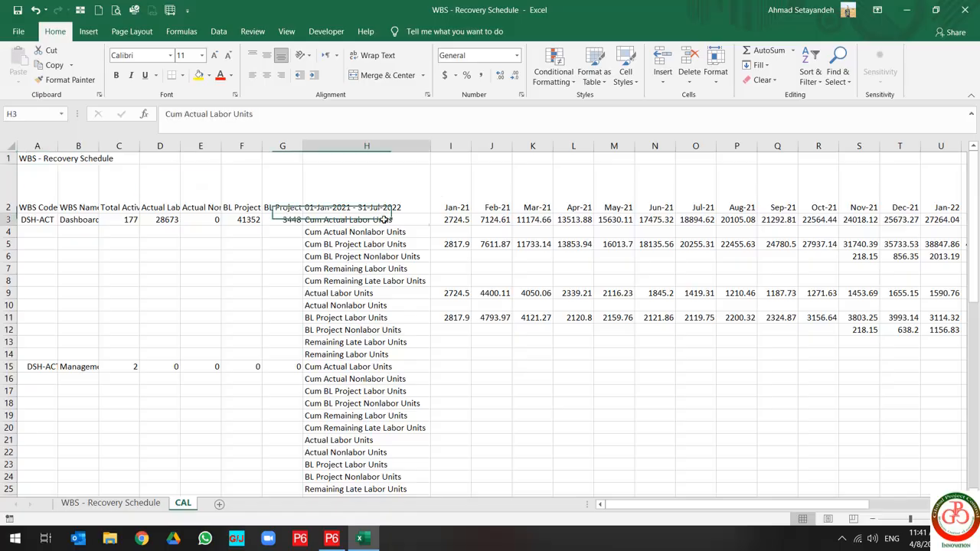
pyautogui.moveTo(384, 220); pyautogui.dragTo(387, 357)
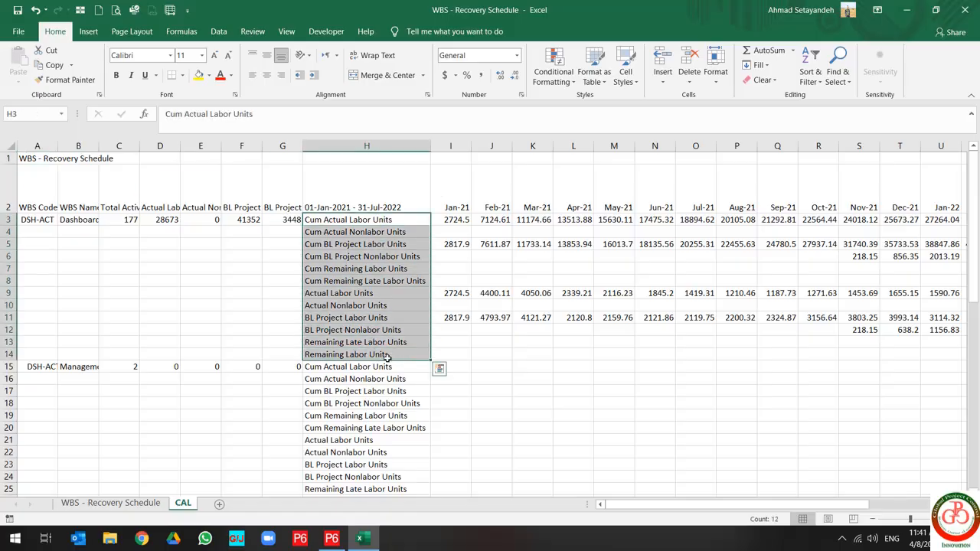
pyautogui.hotkey('ctrl', 'shift', 'Right')
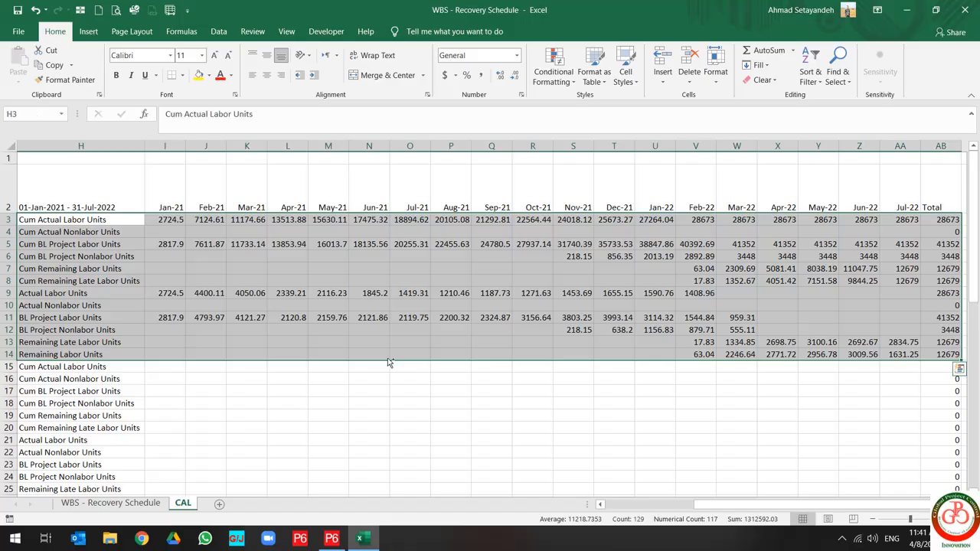
pyautogui.click(182, 75)
pyautogui.click(222, 217)
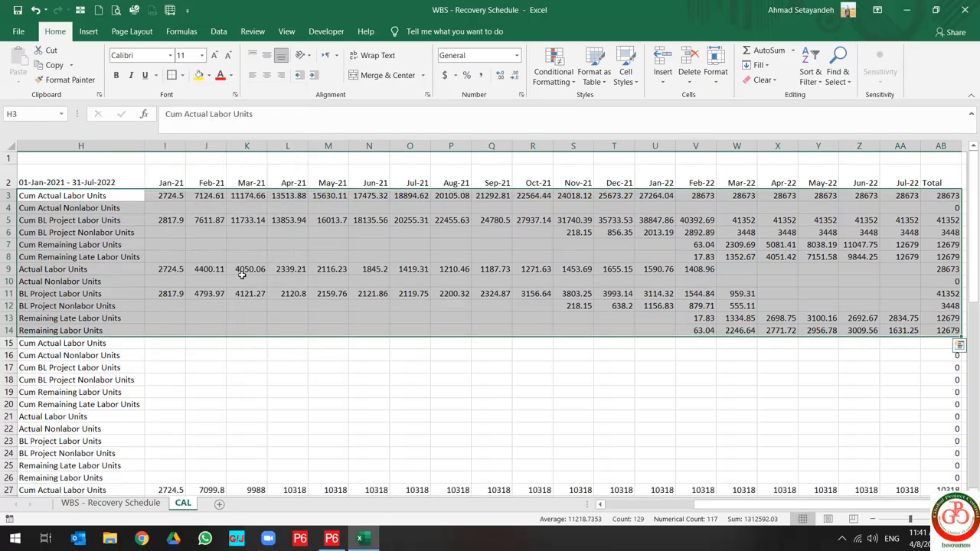
pyautogui.click(248, 284)
# - Auto-fit the WBS Name and WBS Code columns to their contents
pyautogui.hscroll(-3, 453, 363)
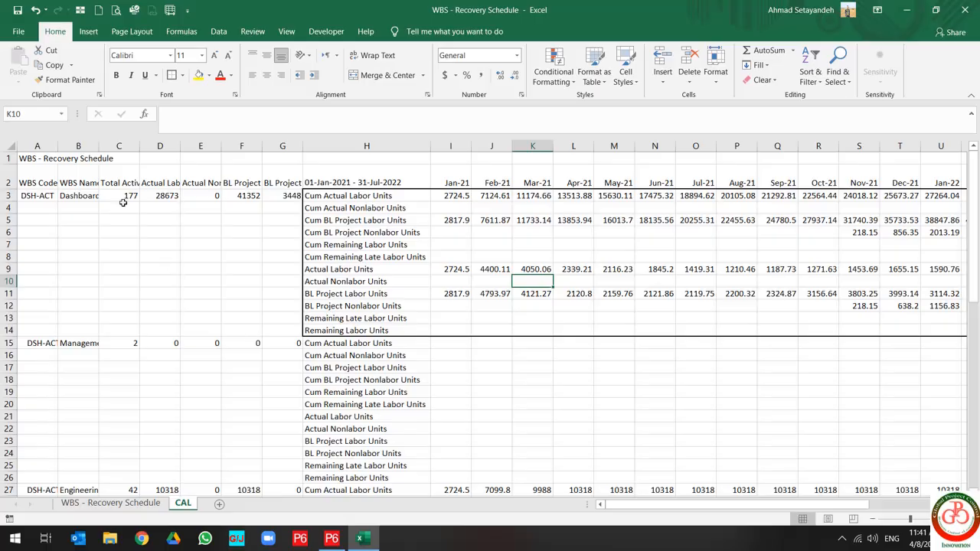
pyautogui.doubleClick(100, 149)
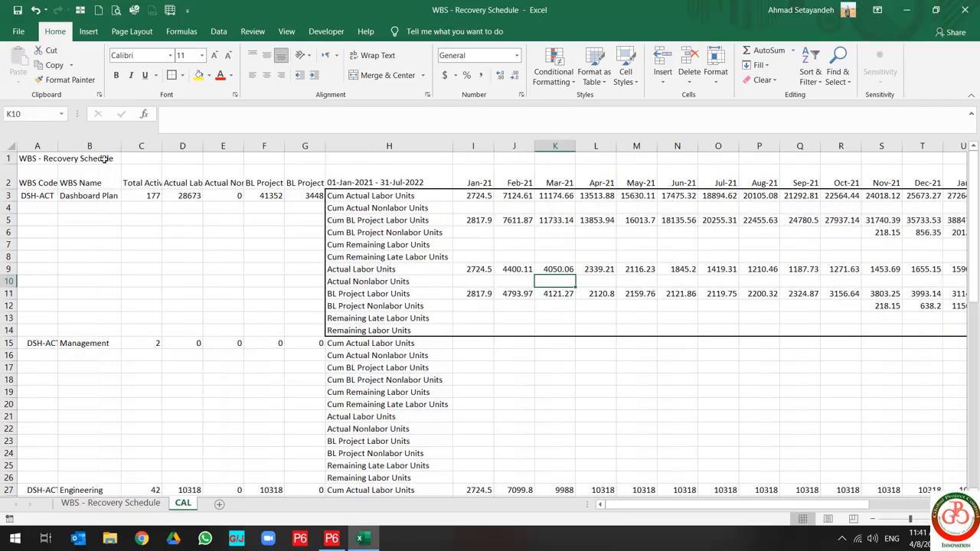
pyautogui.doubleClick(56, 143)
pyautogui.click(212, 287)
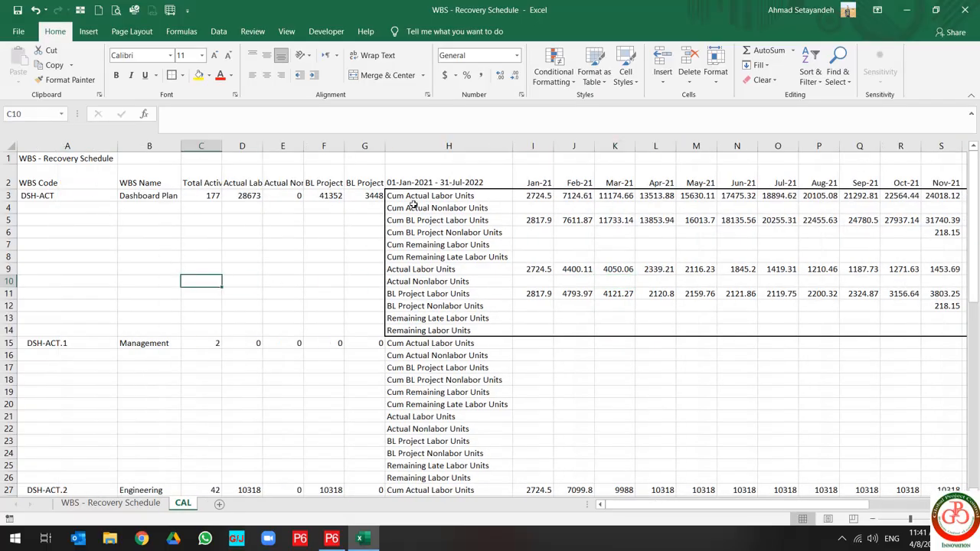
# - Freeze the panes at cell I3, keeping the header rows and columns A to H in view
pyautogui.click(537, 197)
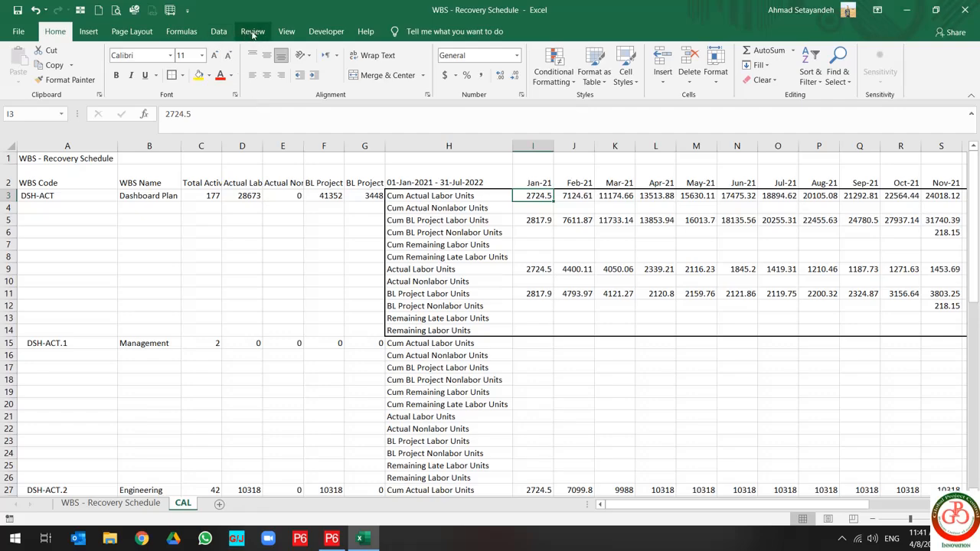
pyautogui.click(284, 32)
pyautogui.click(424, 77)
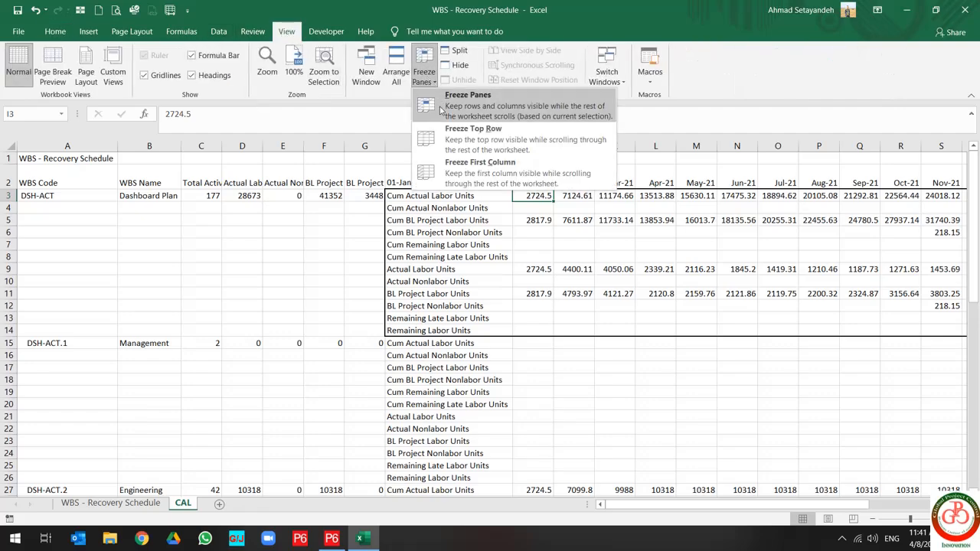
pyautogui.click(440, 114)
pyautogui.click(523, 332)
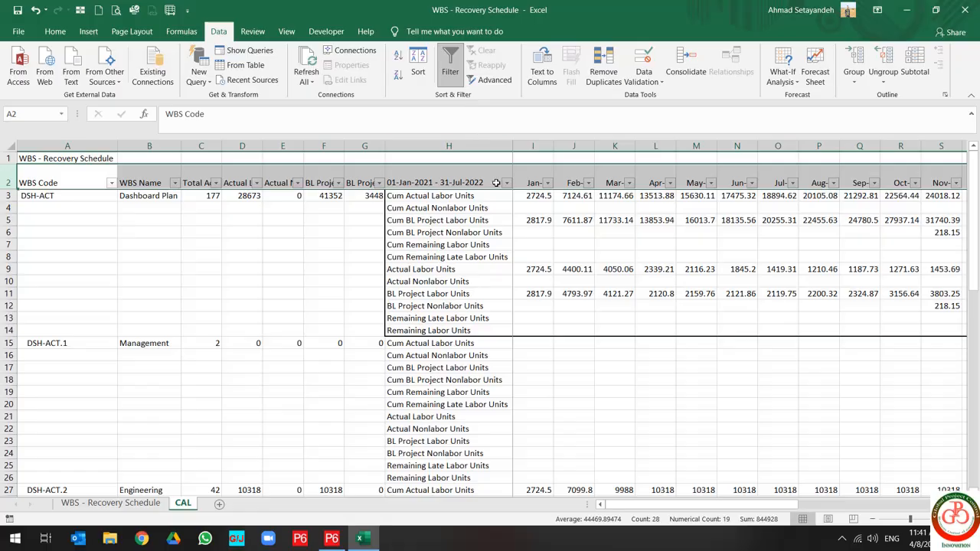
# - Filter the 01-Jan-2021 - 31-Jul-2022 column to exclude the Actual, BL Project, Cum Actual and Cum BL Project Nonlabor Units rows
pyautogui.click(506, 183)
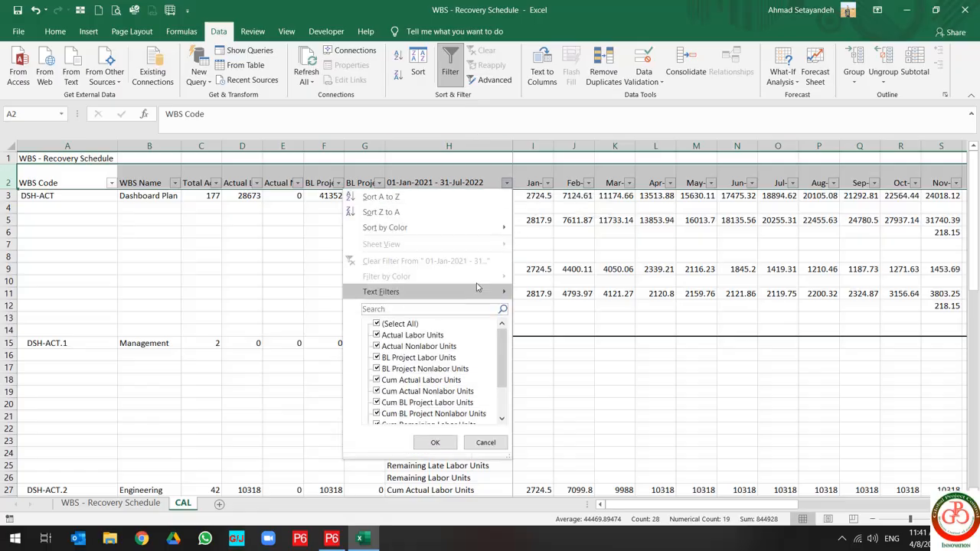
pyautogui.click(401, 346)
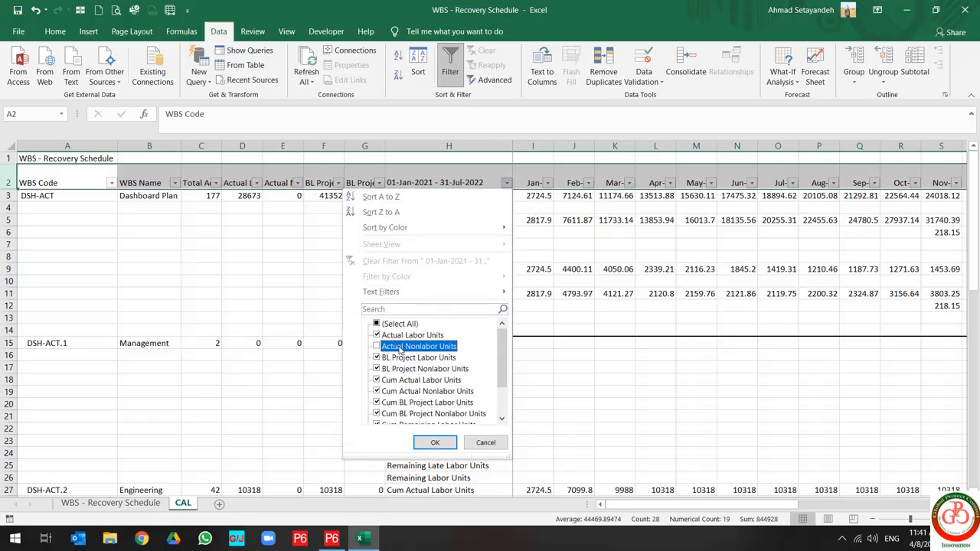
pyautogui.click(414, 368)
pyautogui.click(423, 391)
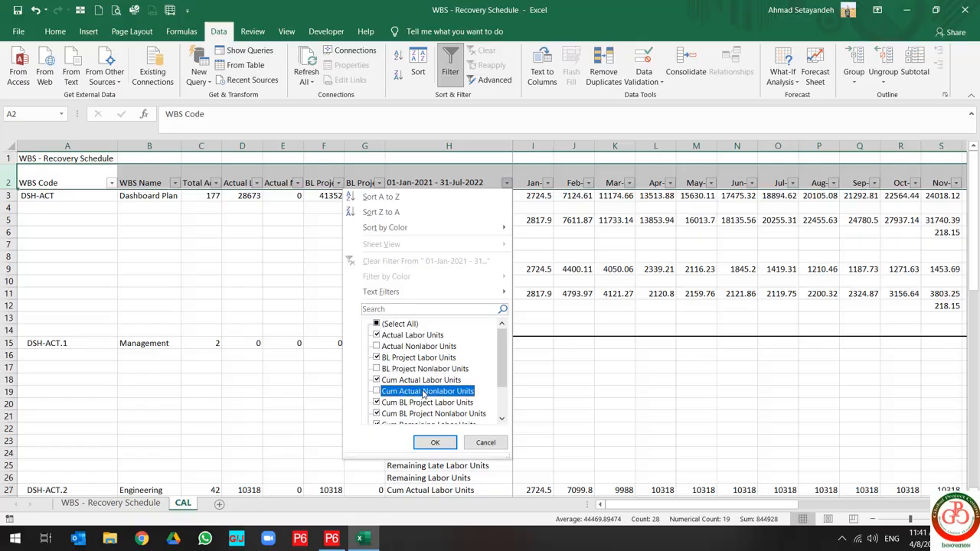
pyautogui.click(433, 413)
pyautogui.scroll(-2, 432, 415)
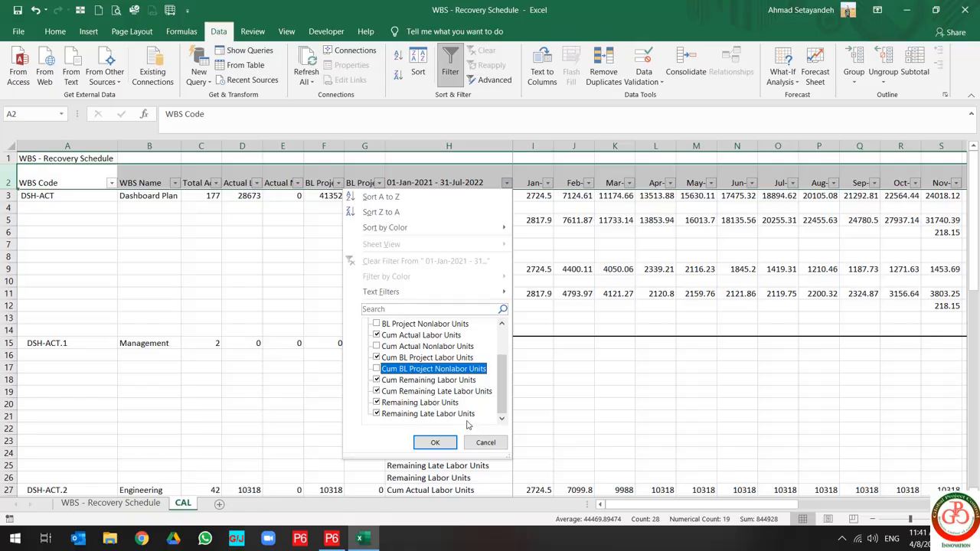
pyautogui.click(434, 442)
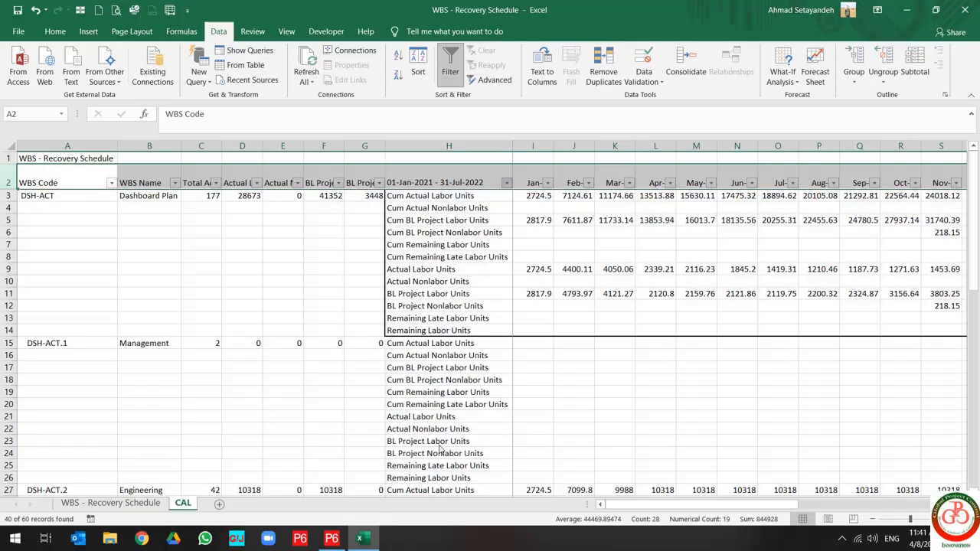
# - Enter the cumulative progress formula ='WBS - Recovery Schedule'!I3/'WBS - Recovery Schedule'!$F$3 in cell I3 of the CAL sheet
pyautogui.click(531, 197)
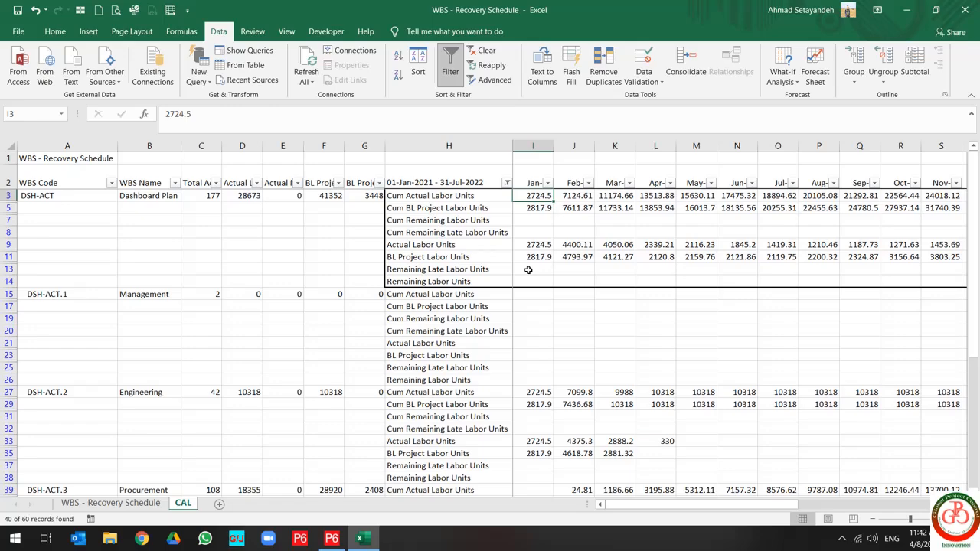
pyautogui.write('=')
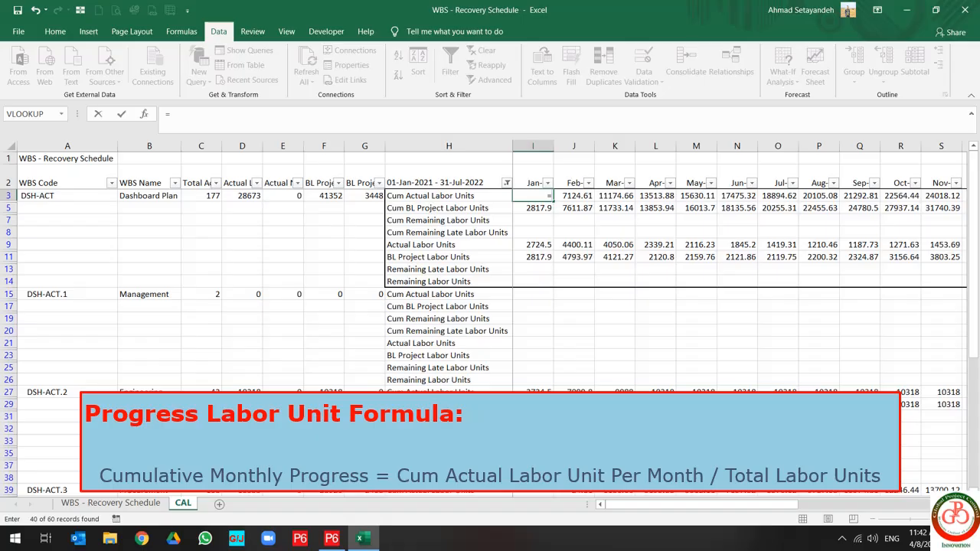
pyautogui.click(111, 503)
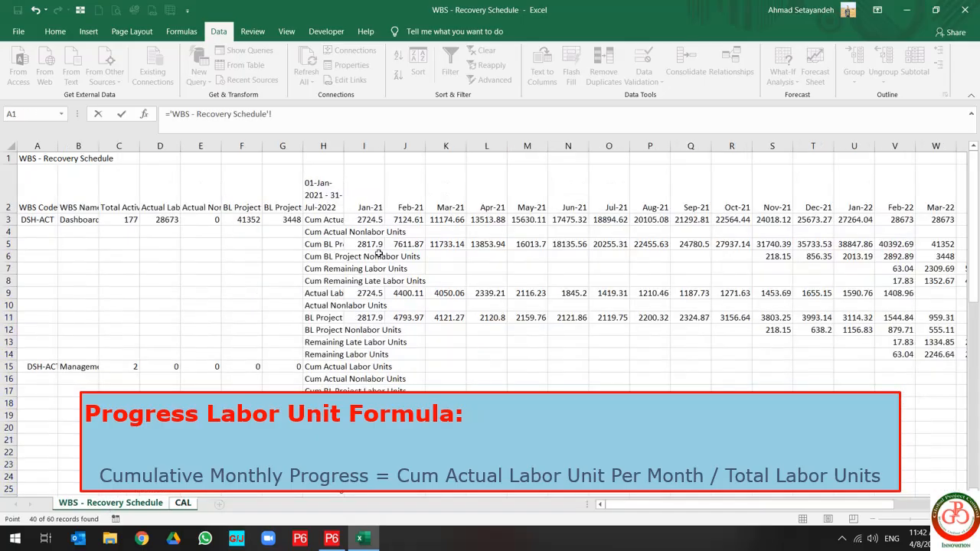
pyautogui.click(370, 220)
pyautogui.write('/')
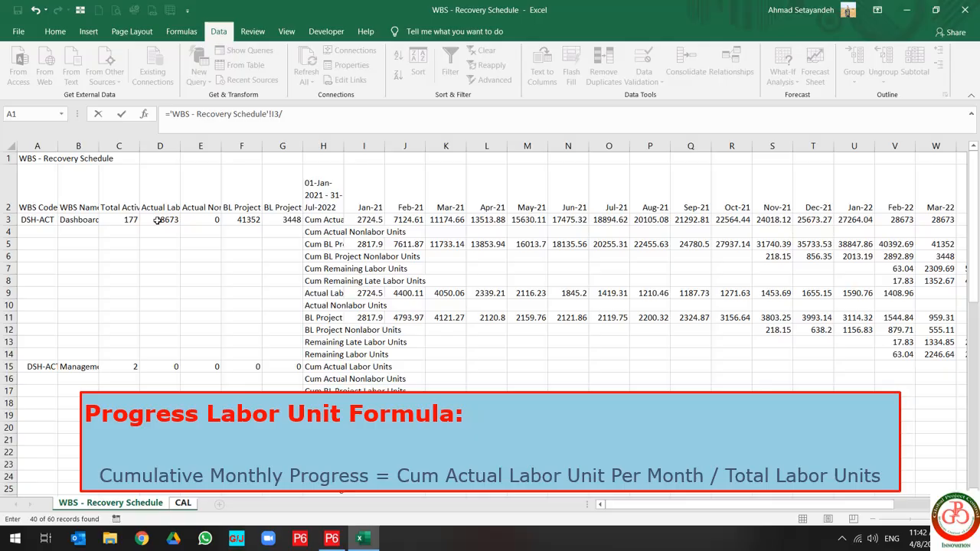
pyautogui.click(241, 221)
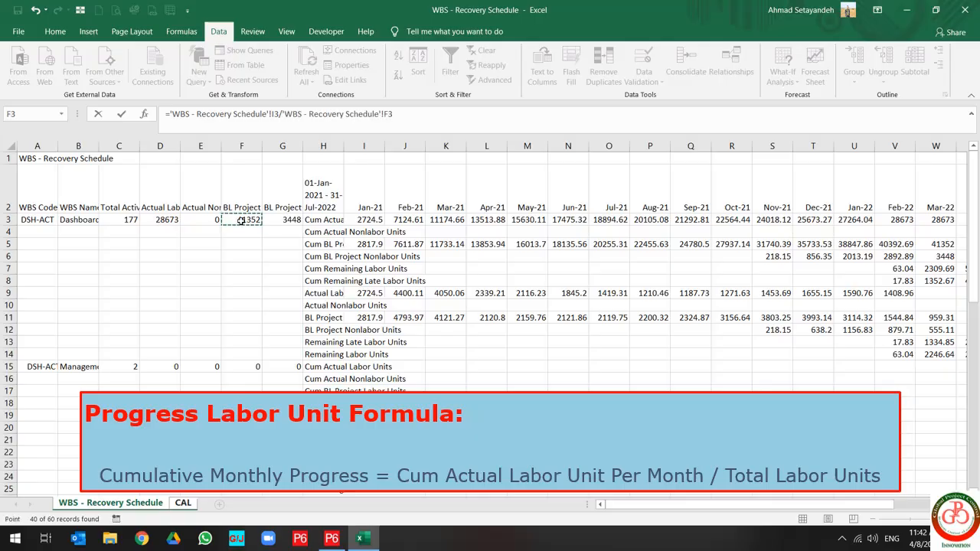
pyautogui.press('F4')
pyautogui.press('Return')
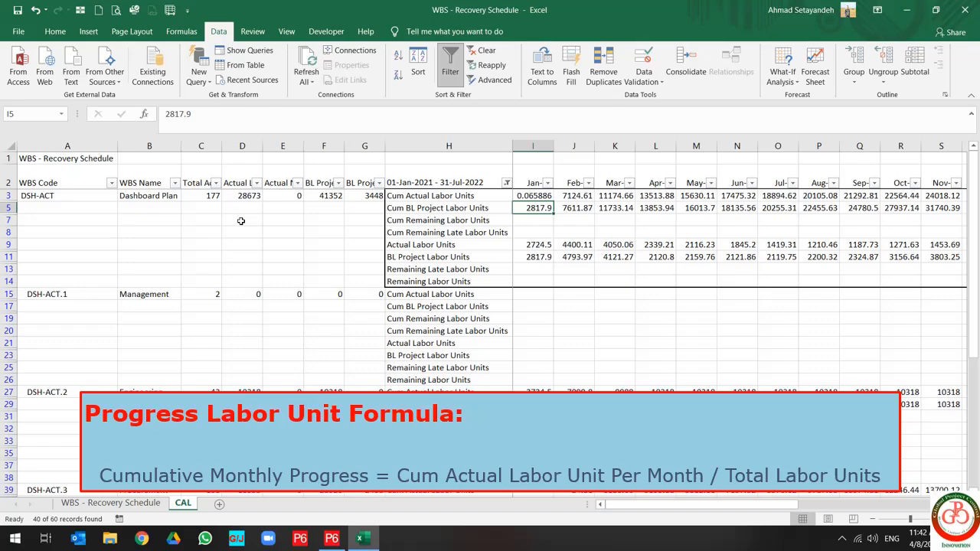
# - Format cell I3 as a percentage with two decimal places
pyautogui.click(533, 196)
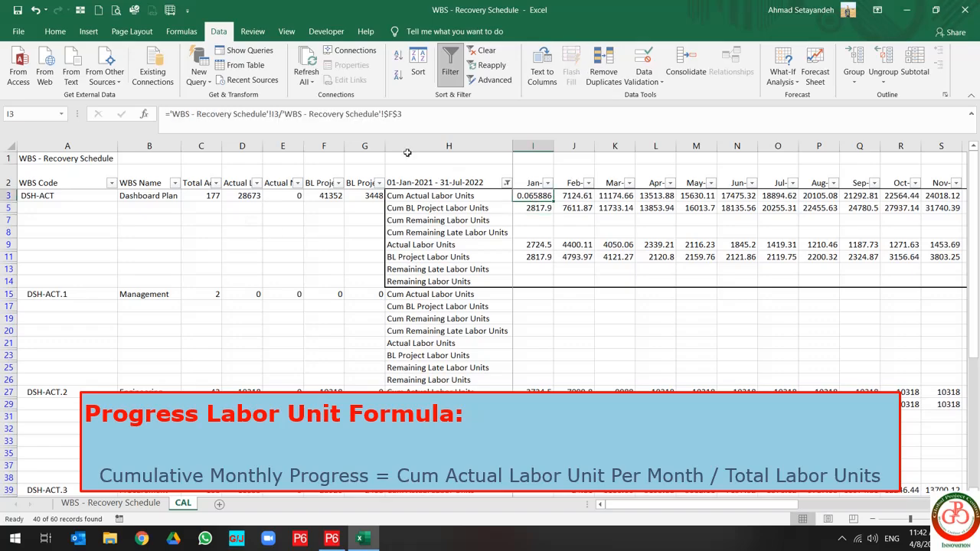
pyautogui.click(54, 31)
pyautogui.click(466, 75)
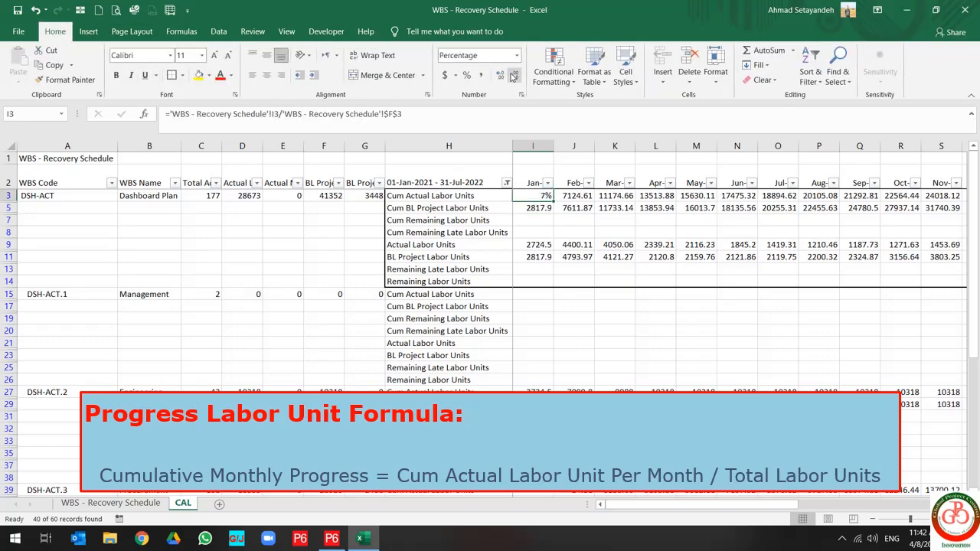
pyautogui.click(499, 75)
pyautogui.click(499, 75)
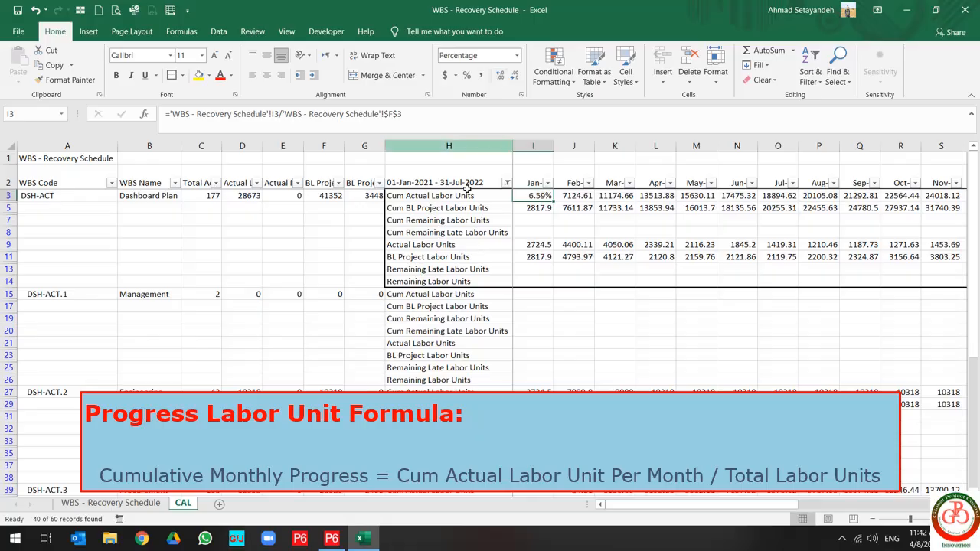
# - Fill the BL Project Labor Units header cell F2 on the WBS - Recovery Schedule sheet with yellow
pyautogui.click(157, 503)
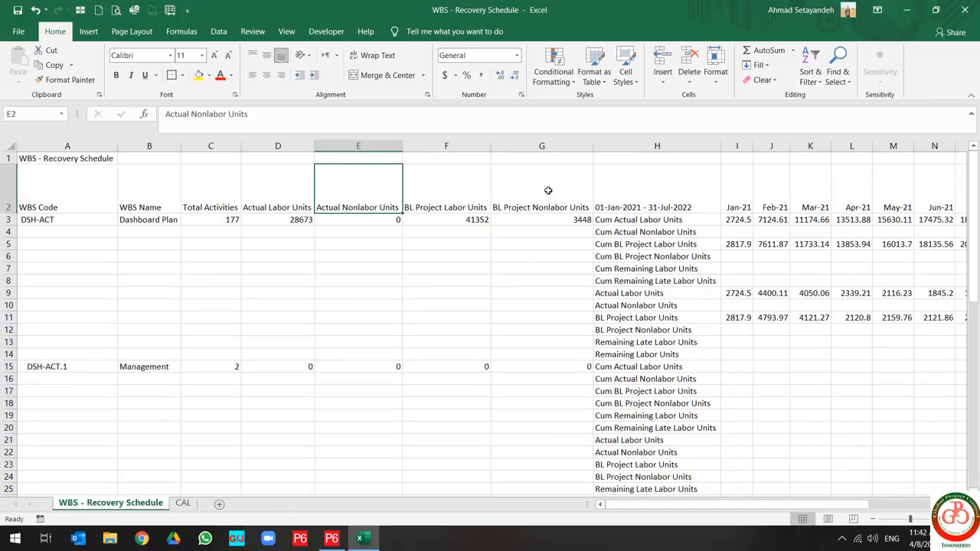
pyautogui.moveTo(548, 190); pyautogui.dragTo(78, 208)
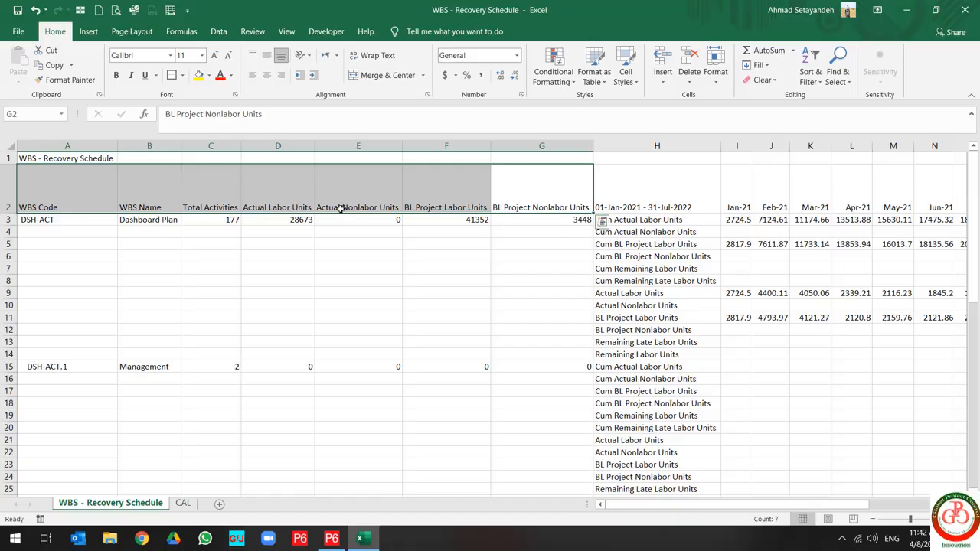
pyautogui.click(440, 191)
pyautogui.click(198, 75)
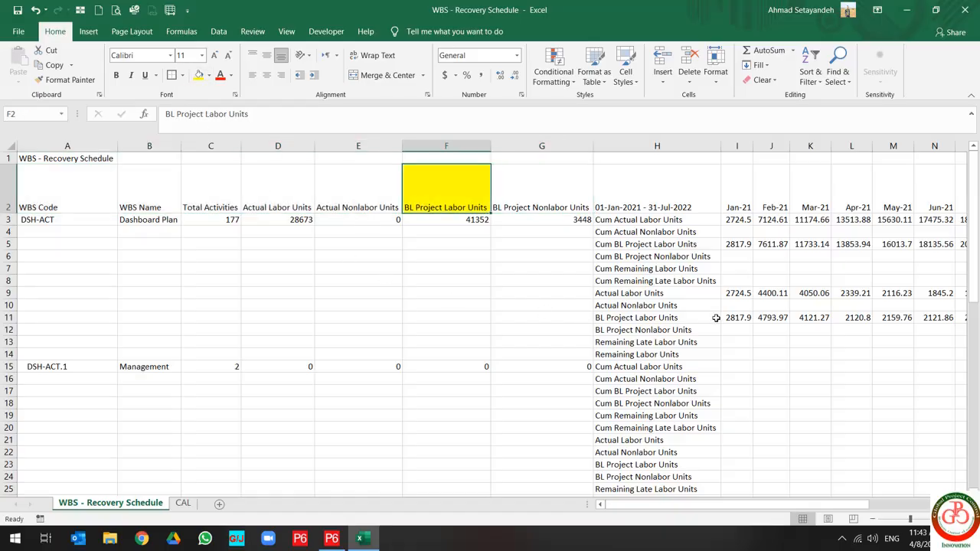
# - Fill the first WBS item's unit labels in H3, H5, H7:H11 and H13:H14 with yellow
pyautogui.click(661, 220)
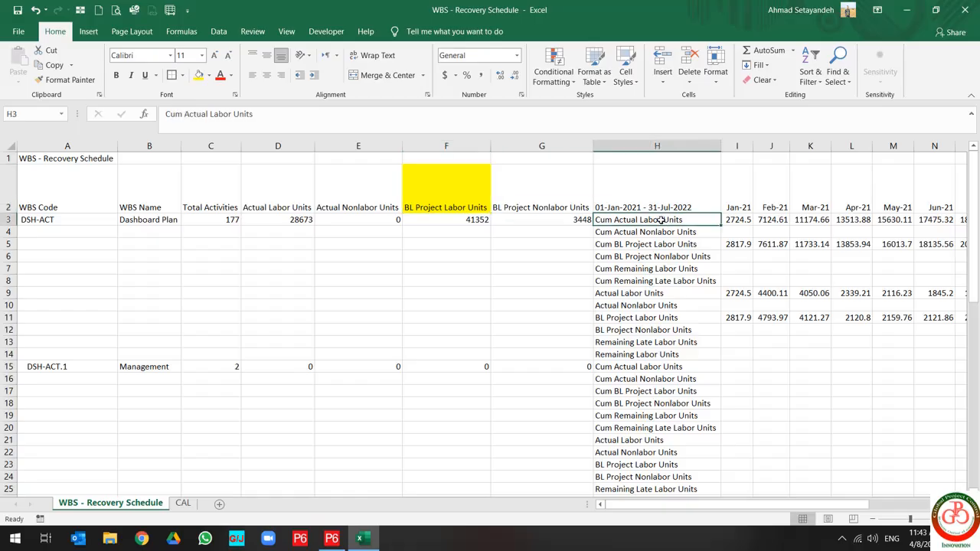
pyautogui.keyDown('ctrl'); pyautogui.click(661, 243); pyautogui.keyUp('ctrl')
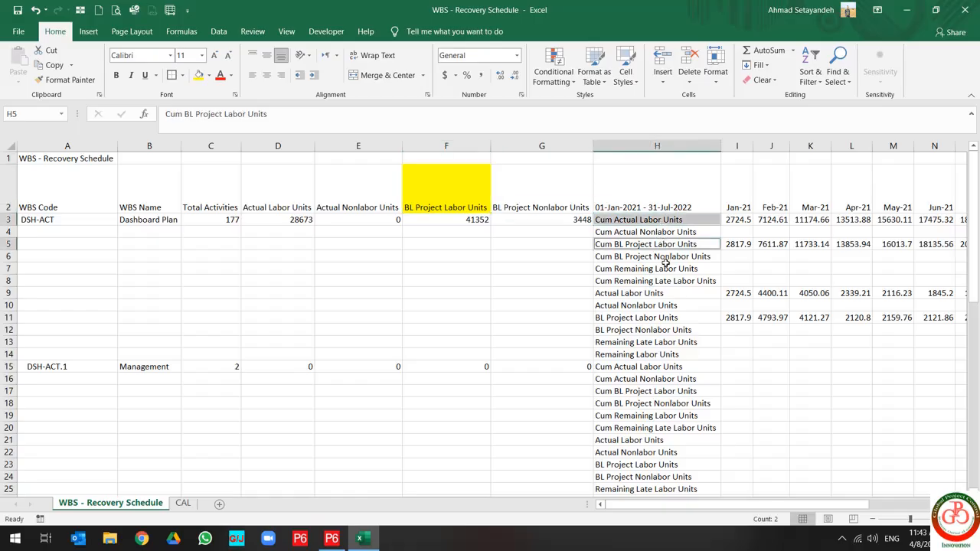
pyautogui.keyDown('ctrl'); pyautogui.click(665, 268); pyautogui.keyUp('ctrl')
pyautogui.keyDown('ctrl'); pyautogui.click(670, 283); pyautogui.keyUp('ctrl')
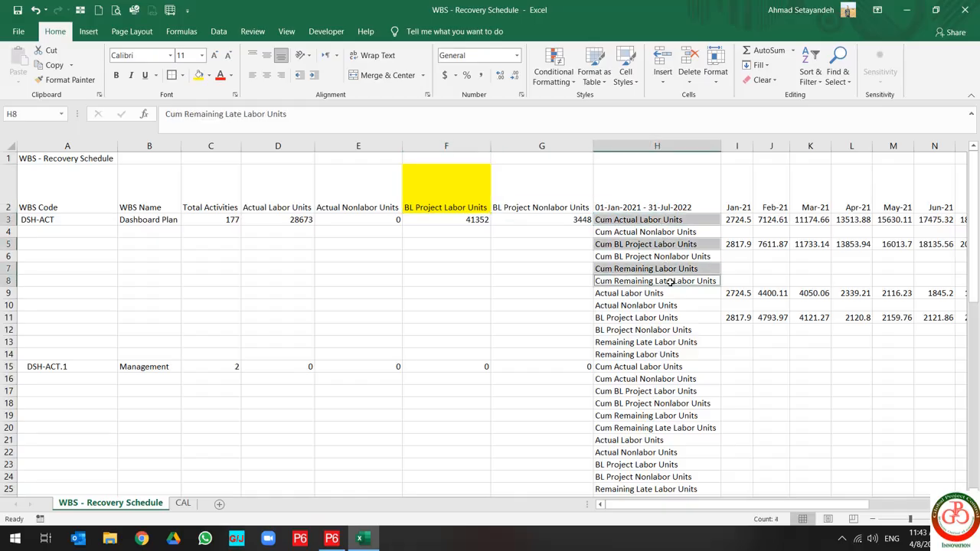
pyautogui.keyDown('ctrl'); pyautogui.click(665, 294); pyautogui.keyUp('ctrl')
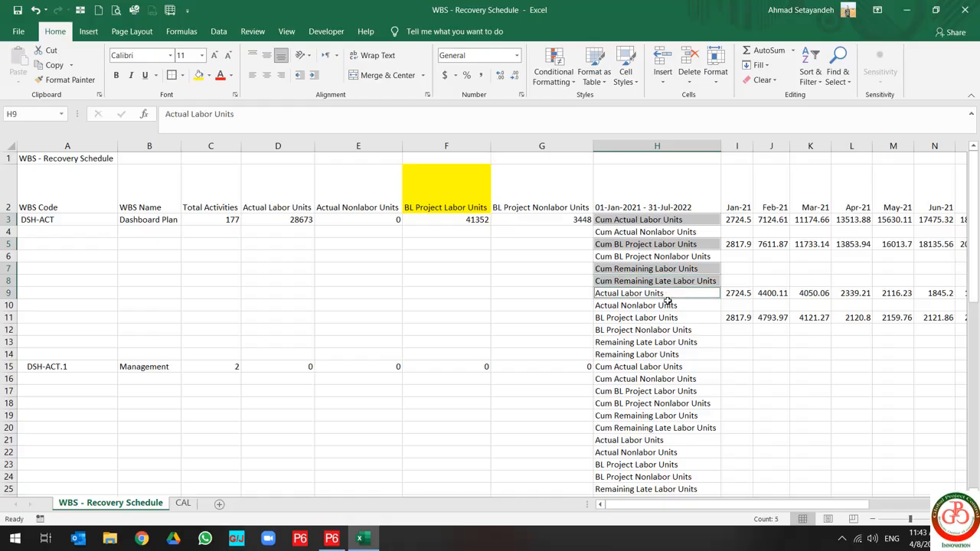
pyautogui.keyDown('ctrl'); pyautogui.click(668, 304); pyautogui.keyUp('ctrl')
pyautogui.keyDown('ctrl'); pyautogui.click(670, 317); pyautogui.keyUp('ctrl')
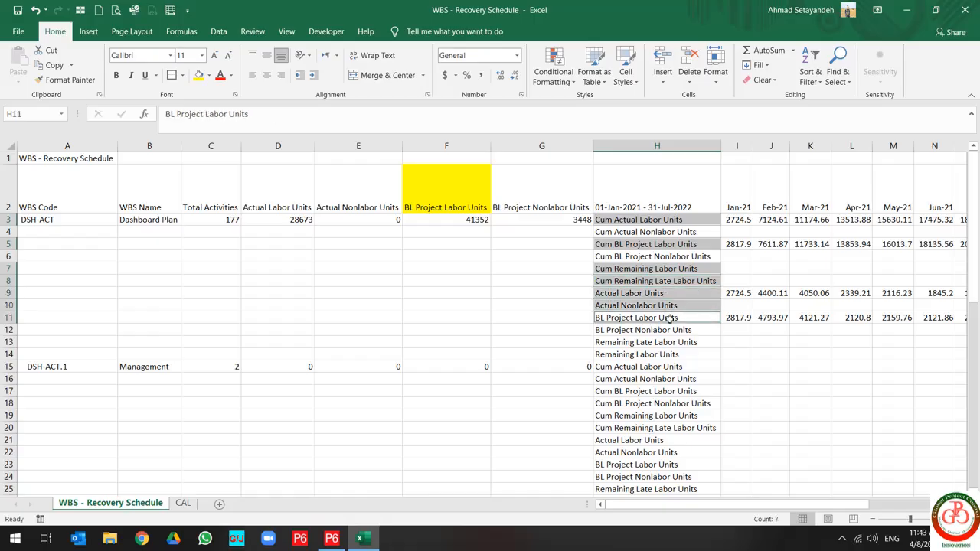
pyautogui.keyDown('ctrl'); pyautogui.click(669, 343); pyautogui.keyUp('ctrl')
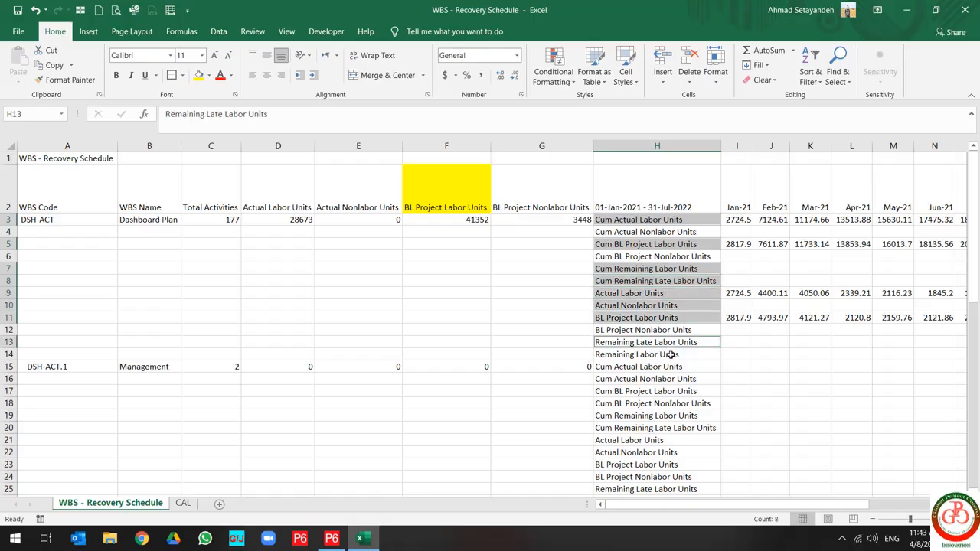
pyautogui.keyDown('ctrl'); pyautogui.click(671, 354); pyautogui.keyUp('ctrl')
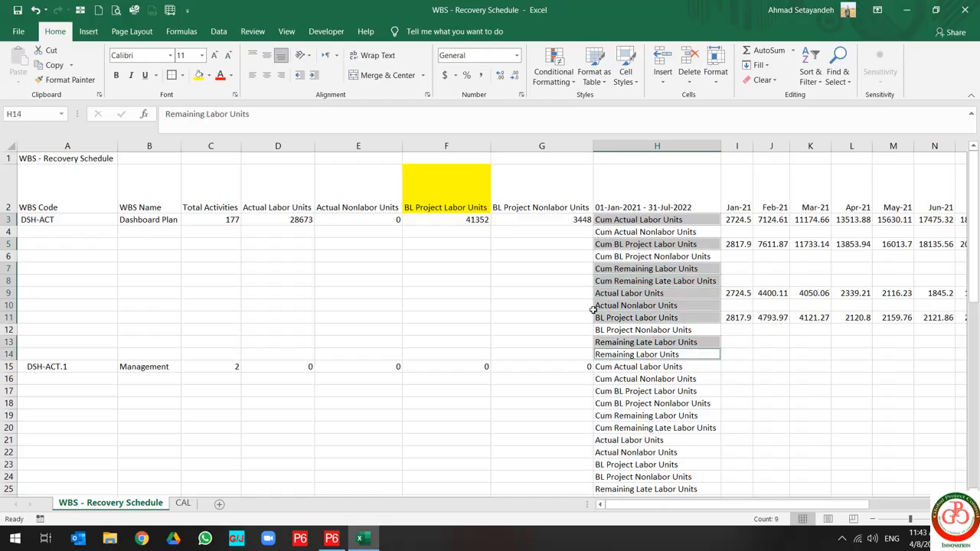
pyautogui.click(198, 75)
# - Remove the fill from the Actual Nonlabor Units label in cell H10
pyautogui.click(641, 306)
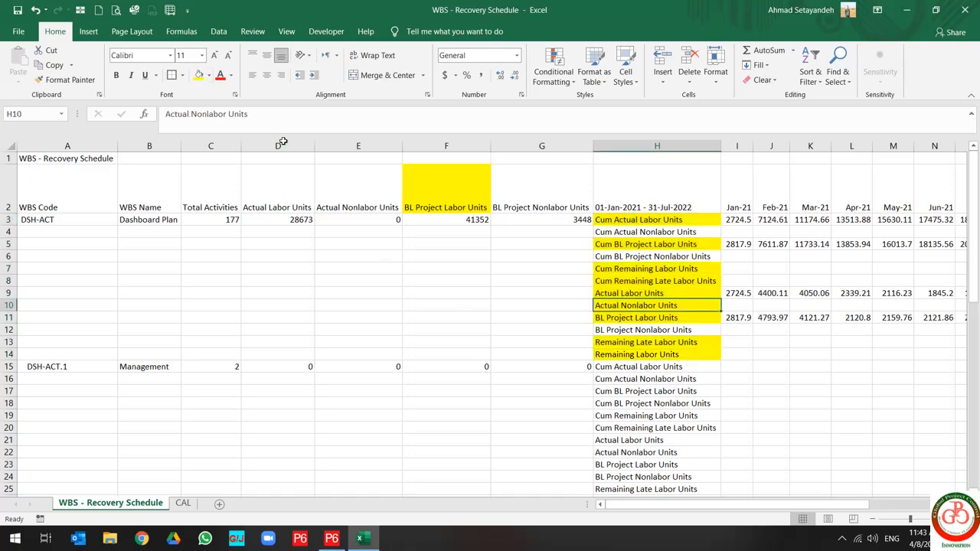
pyautogui.click(208, 75)
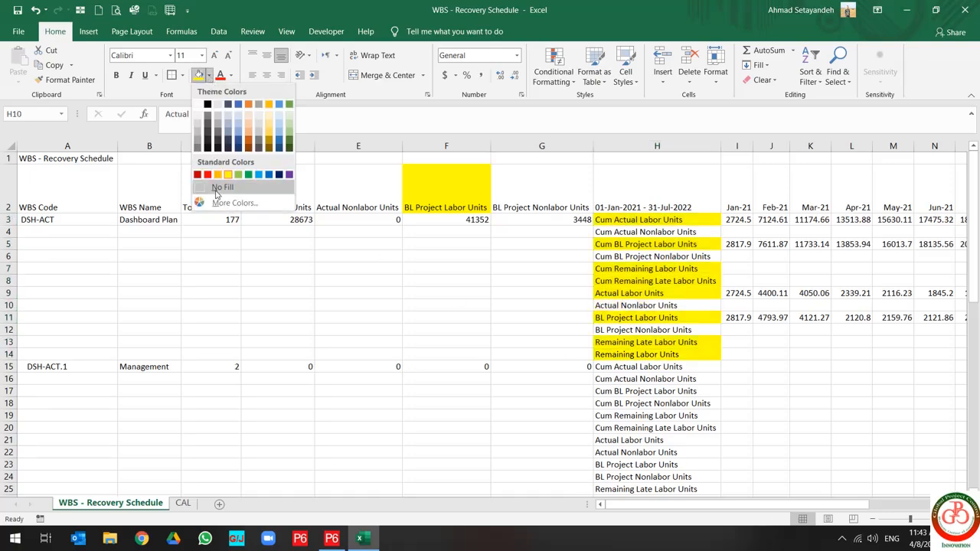
pyautogui.click(219, 186)
pyautogui.click(511, 312)
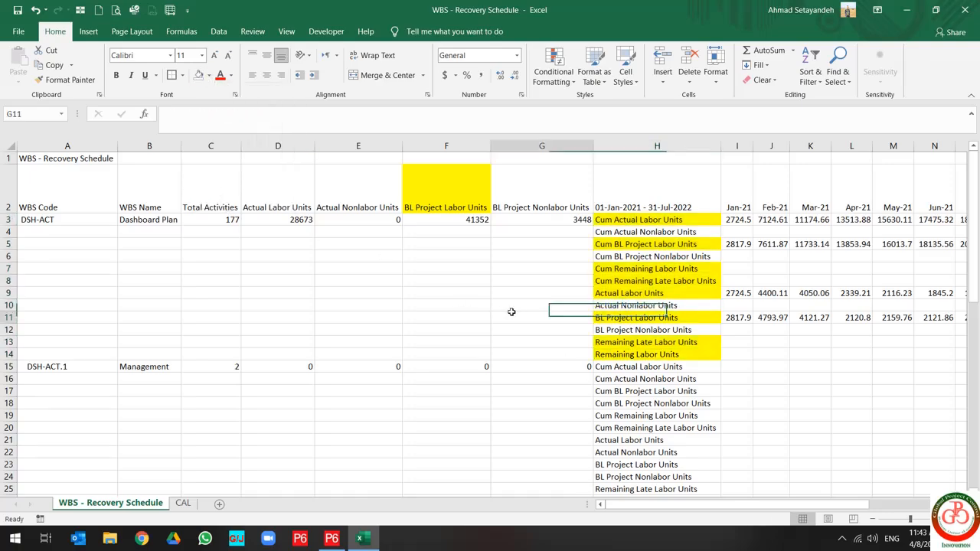
# - Copy the I3 formula on the CAL sheet across the Cum Actual and Cum BL Project Labor Units rows, range I3:AA5
pyautogui.click(184, 503)
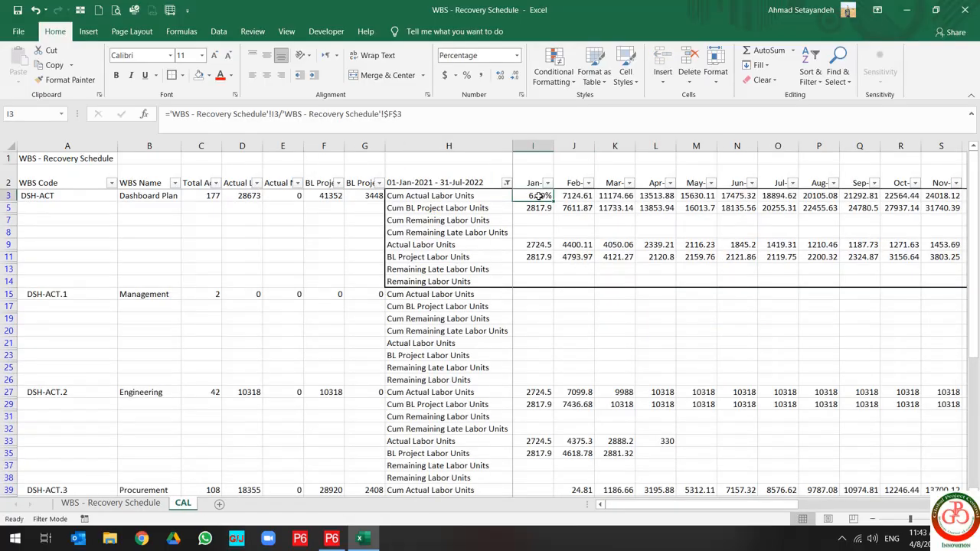
pyautogui.hotkey('ctrl', 'c')
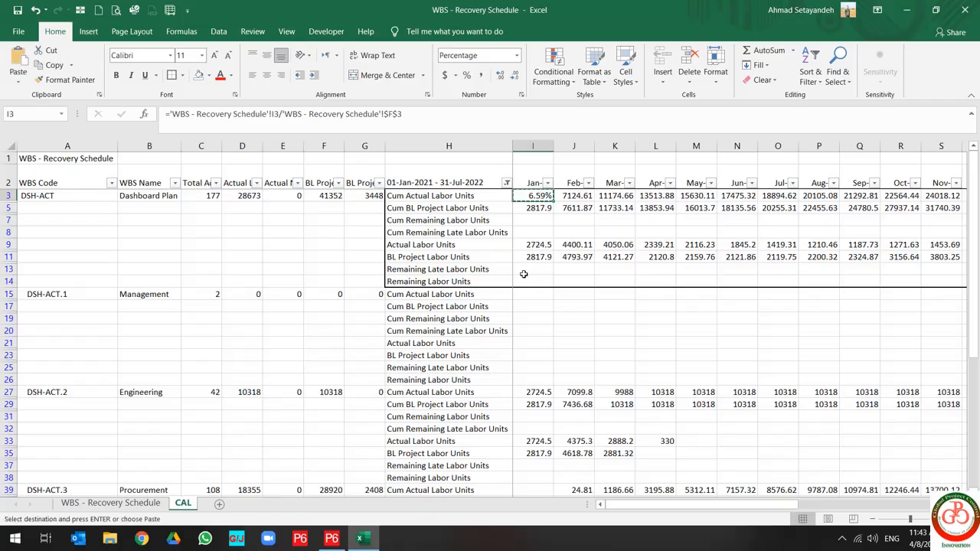
pyautogui.click(539, 207)
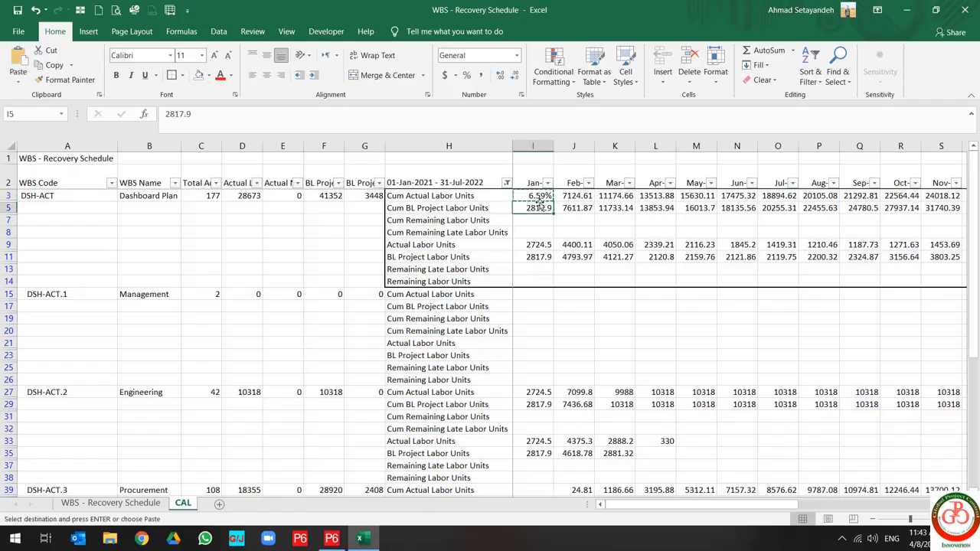
pyautogui.moveTo(539, 196); pyautogui.dragTo(734, 202)
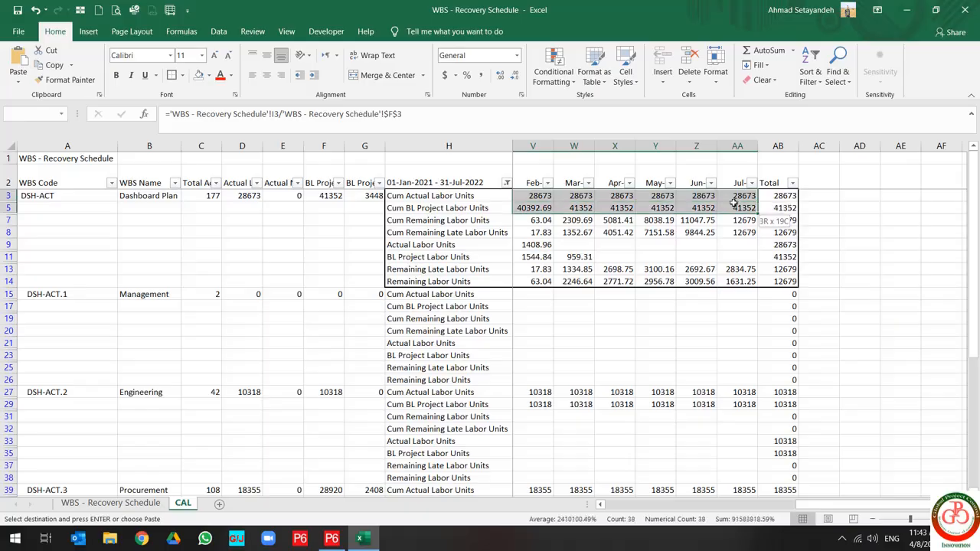
pyautogui.hotkey('ctrl', 'v')
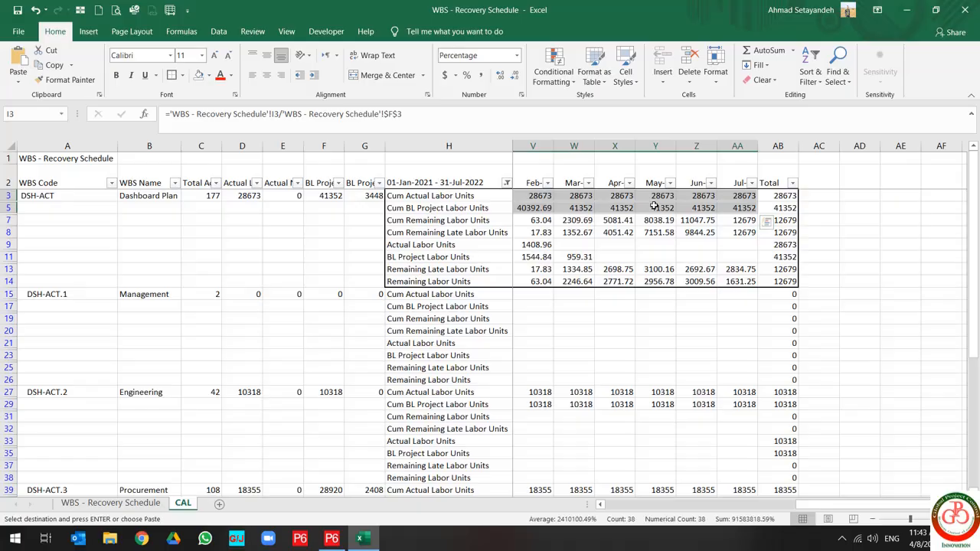
pyautogui.hotkey('ctrl', 'v')
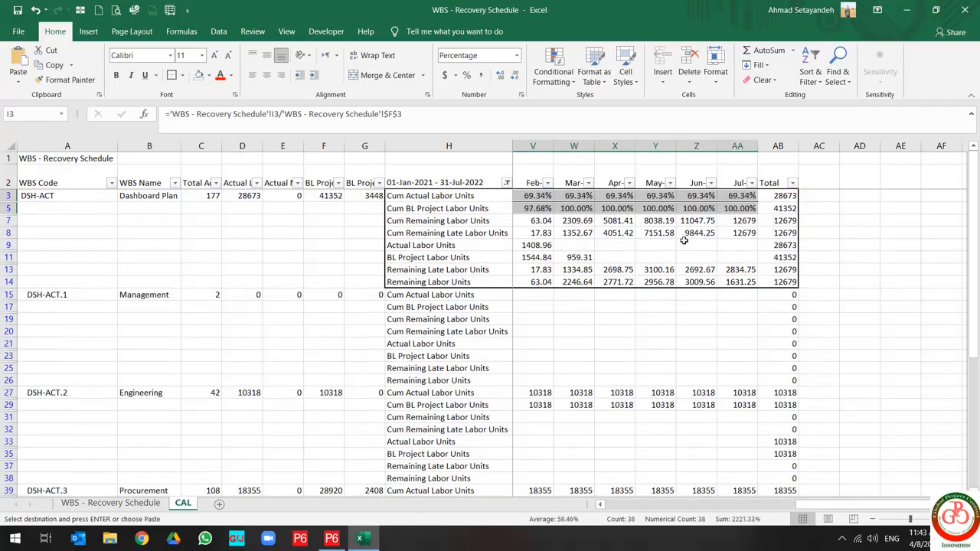
pyautogui.hscroll(-3, 670, 236)
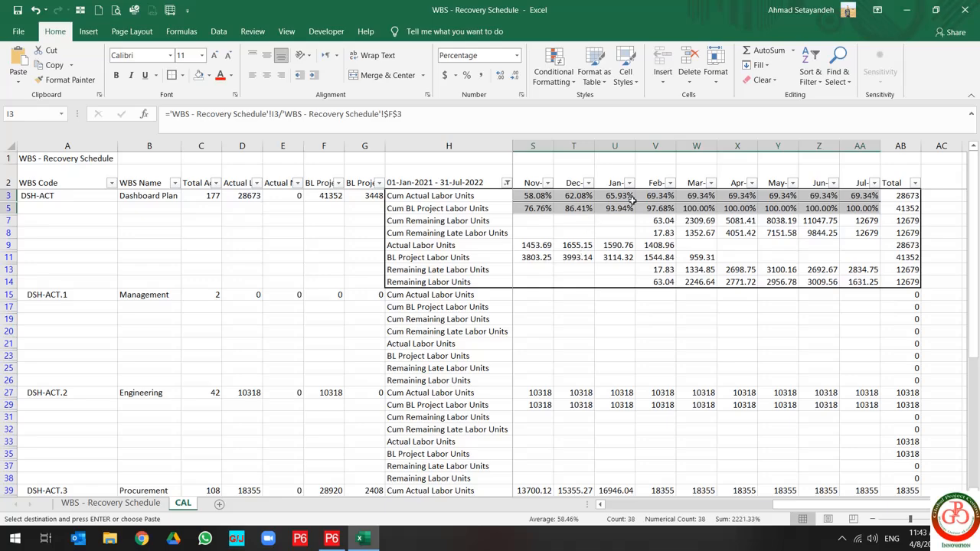
pyautogui.click(666, 197)
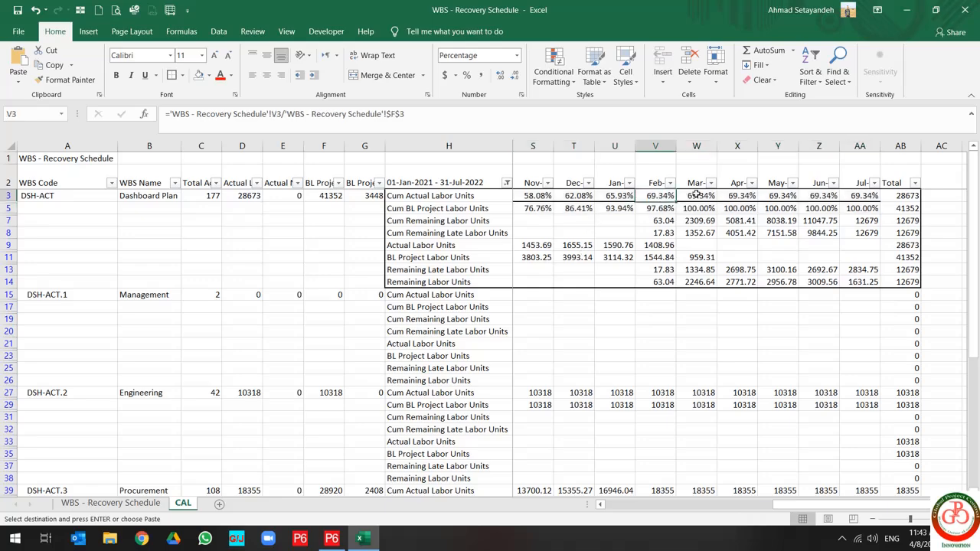
# - Clear the Cum Actual Labor Units percentages from March through July, range W3:AA3, on the CAL sheet
pyautogui.click(697, 195)
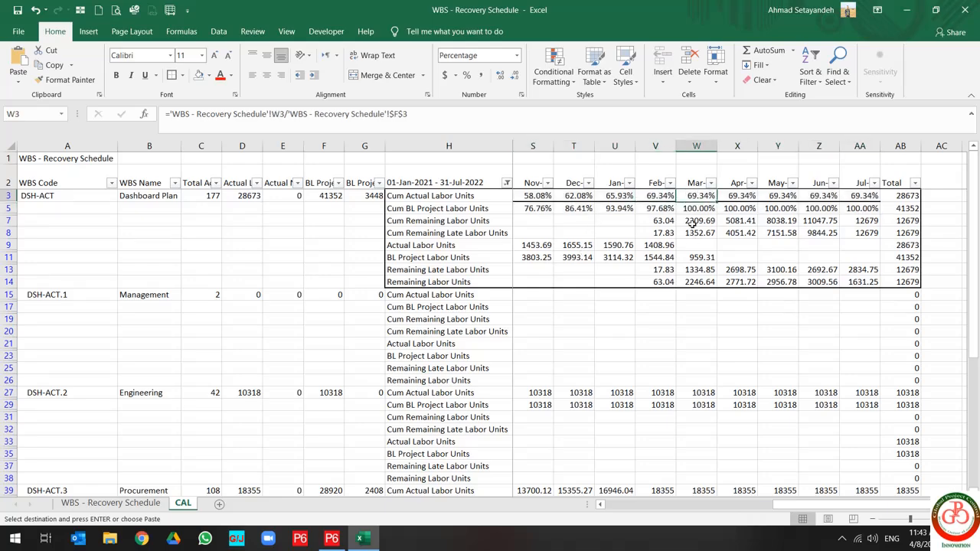
pyautogui.hotkey('shift', 'Right')
pyautogui.hotkey('shift', 'Right')
pyautogui.hotkey('shift', 'Right')
pyautogui.hotkey('shift', 'Right')
pyautogui.hotkey('ctrl', 'v')
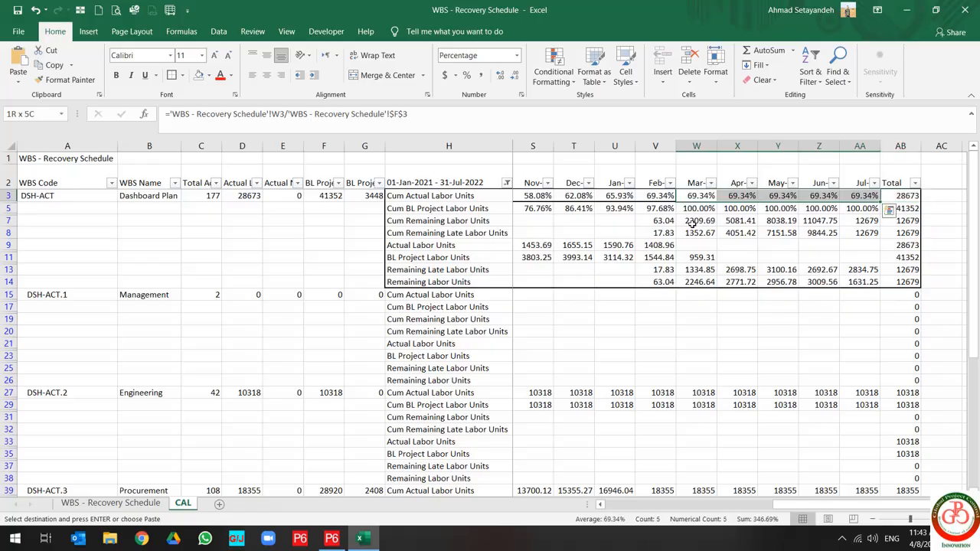
pyautogui.press('Delete')
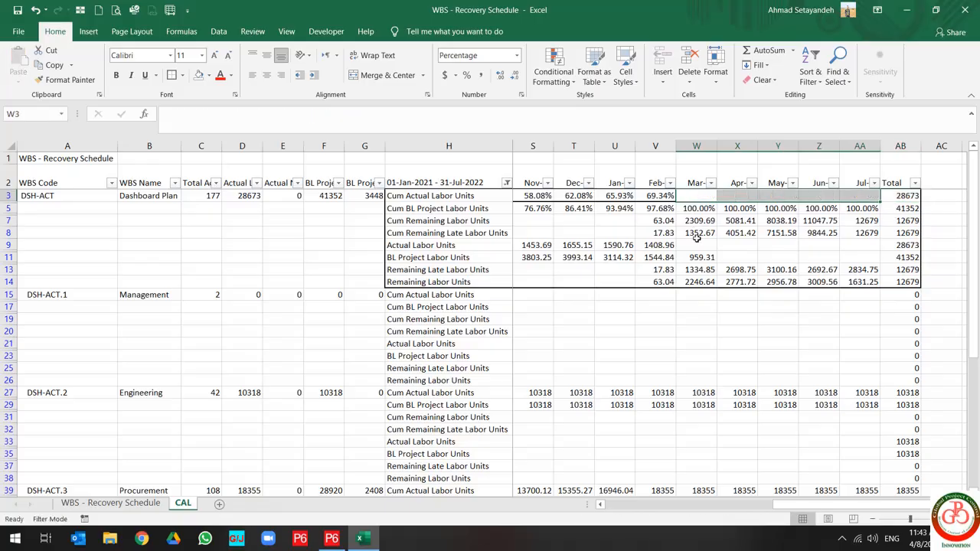
pyautogui.click(708, 245)
# - Relabel H7 as "Recovery Early" and H8 as "Recovery Late" in the DSH-ACT block
pyautogui.middleClick(760, 249)
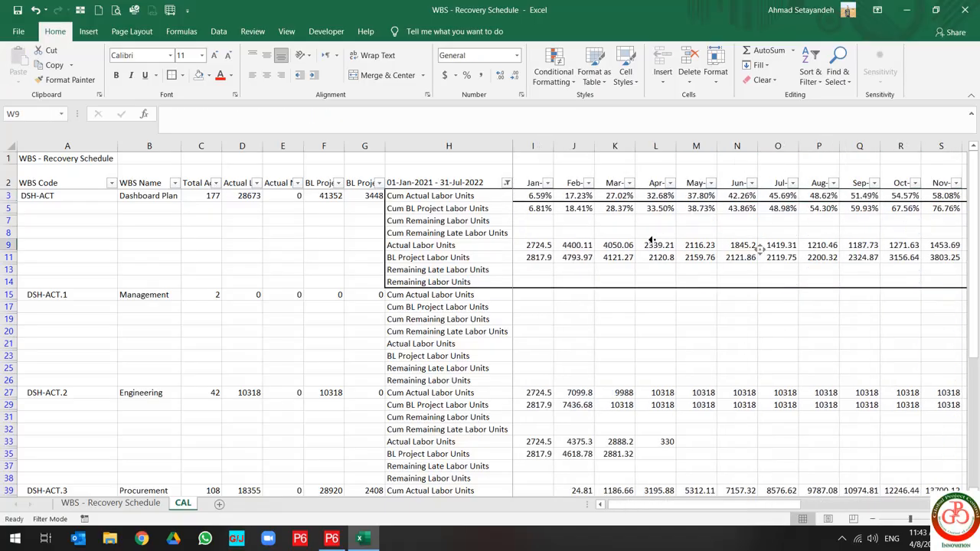
pyautogui.click(464, 223)
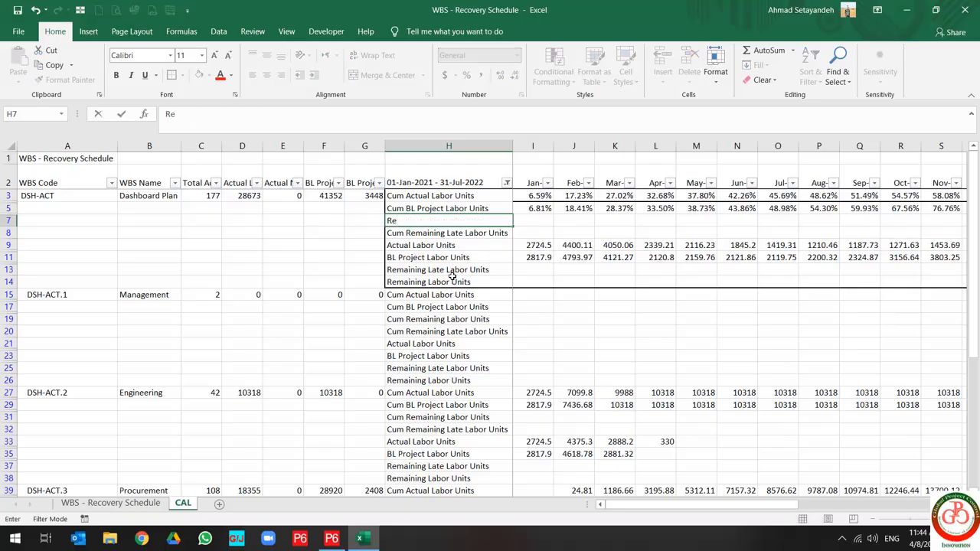
pyautogui.write('covery Early')
pyautogui.press('Return')
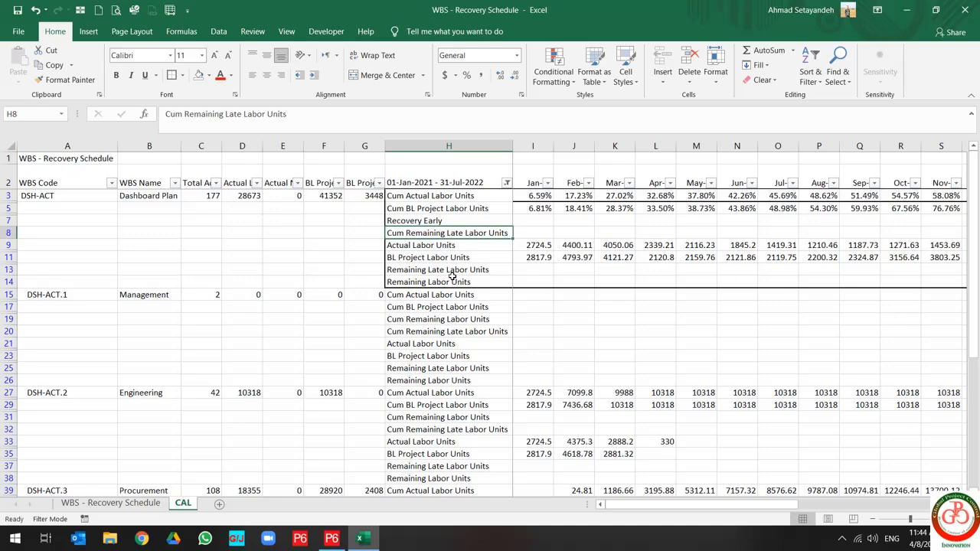
pyautogui.write('Reco')
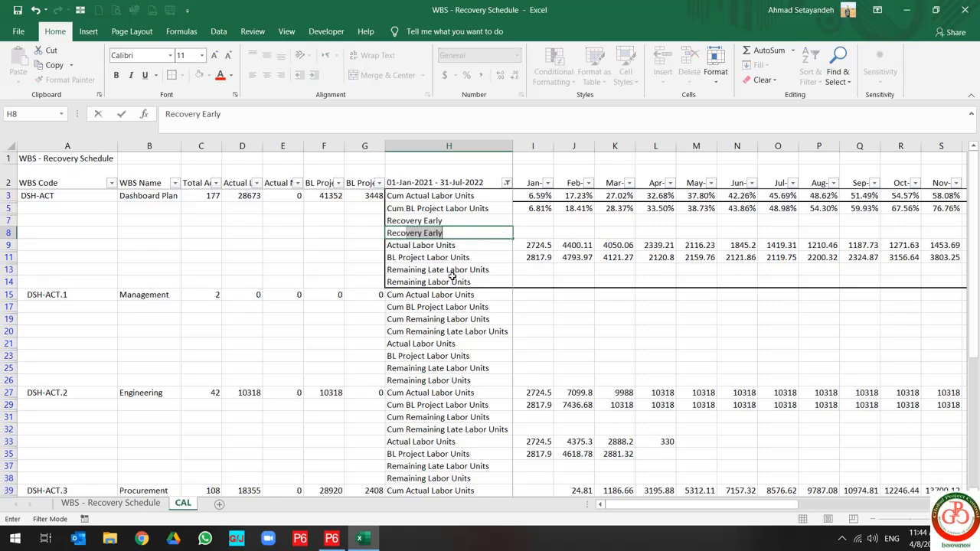
pyautogui.write('very Late')
pyautogui.press('Return')
pyautogui.press('Up')
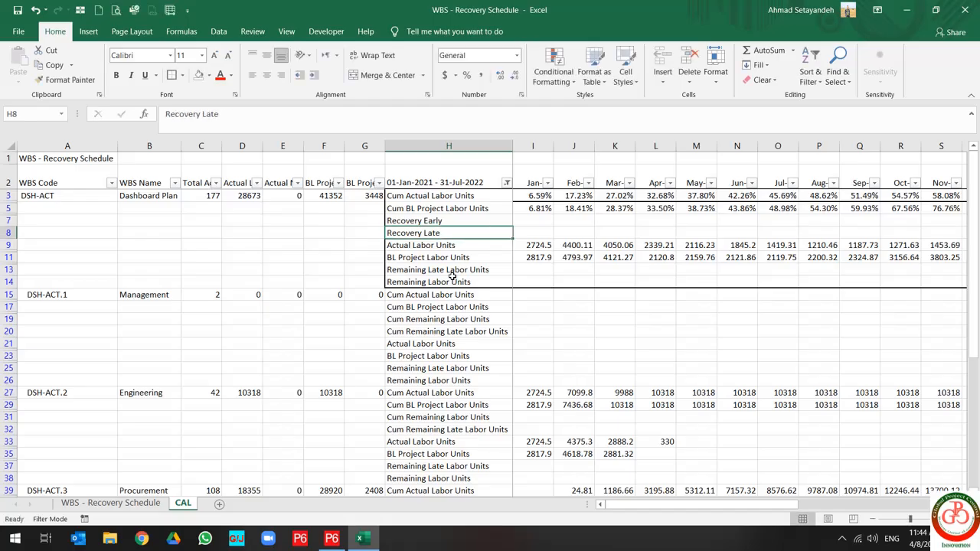
# - Add the prefix "Cum" to the label in H8 so it reads "Cum Recovery Late"
pyautogui.press('F2')
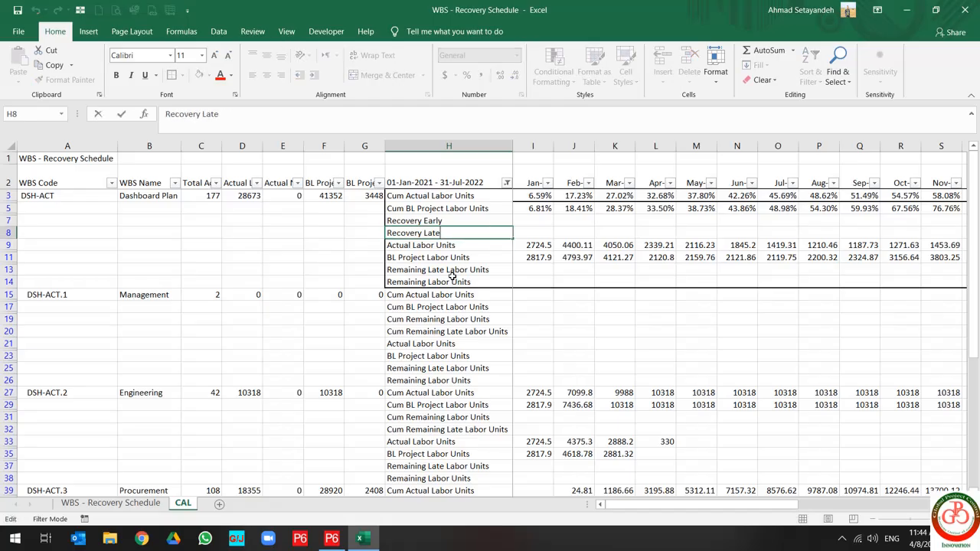
pyautogui.hotkey('ctrl', 'Left')
pyautogui.write('Cum')
pyautogui.press('Return')
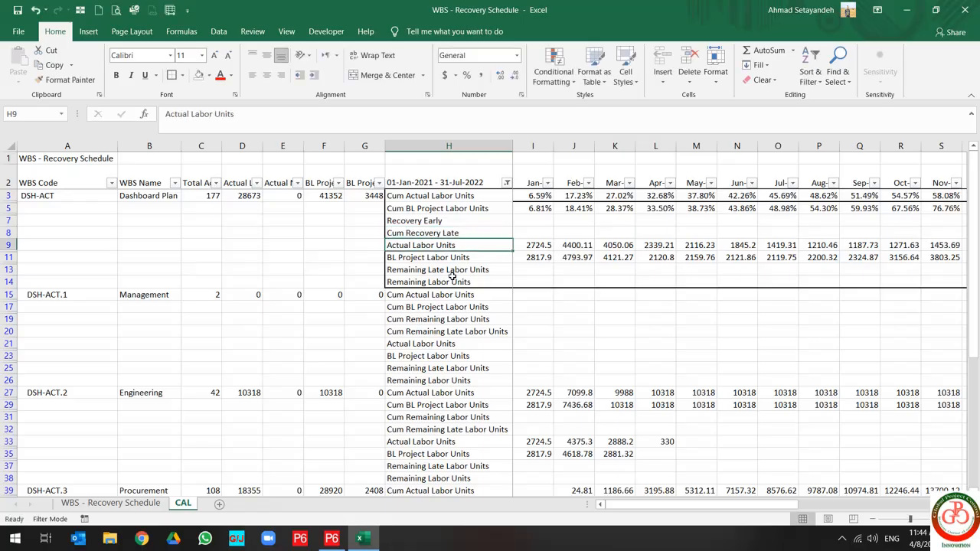
# - Add the prefix "Cum" to the label in H7 so it reads "Cum Recovery Early"
pyautogui.press('Up')
pyautogui.press('Up')
pyautogui.press('F2')
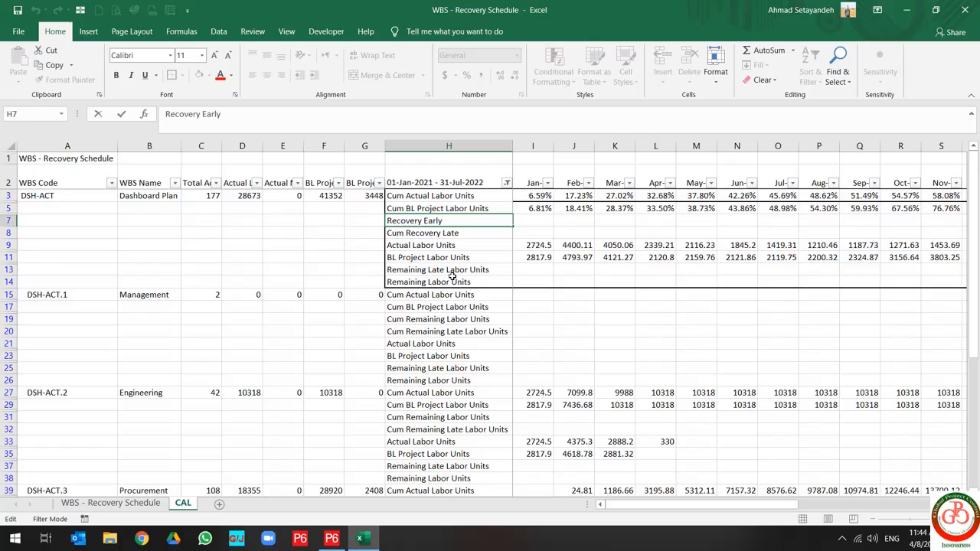
pyautogui.press('F2')
pyautogui.press('Left')
pyautogui.press('Left')
pyautogui.press('Left')
pyautogui.press('Left')
pyautogui.press('Left')
pyautogui.press('Right')
pyautogui.press('Right')
pyautogui.press('Right')
pyautogui.press('Right')
pyautogui.press('Right')
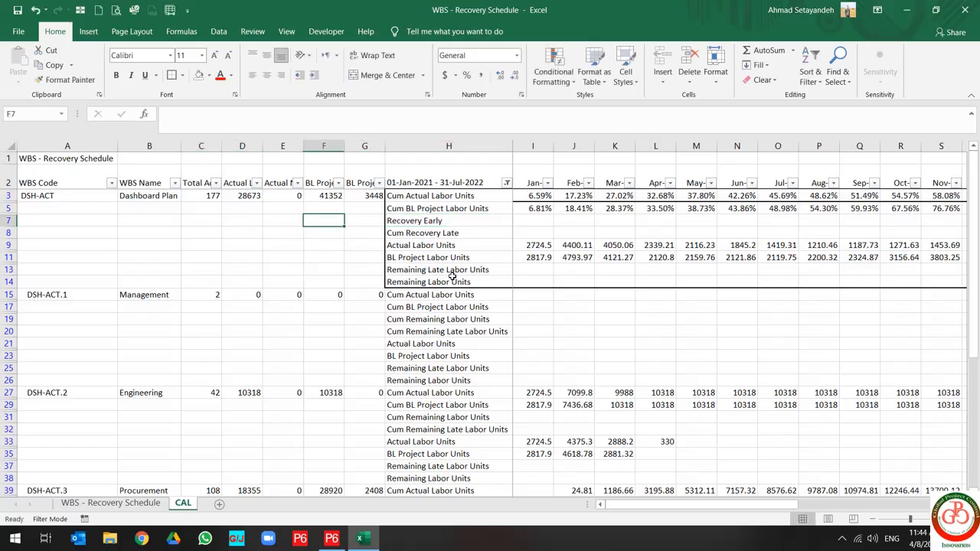
pyautogui.press('F2')
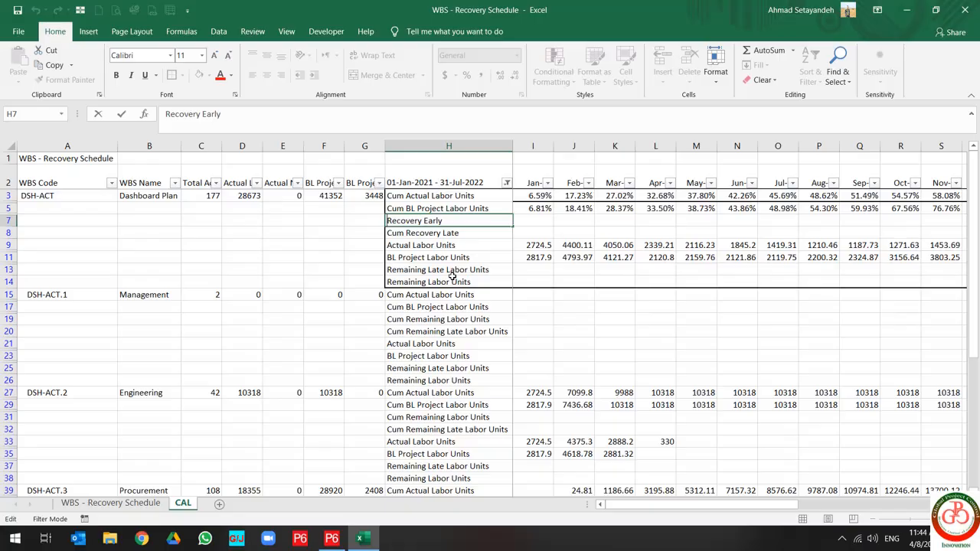
pyautogui.press('Home')
pyautogui.write('Cum')
pyautogui.press('Return')
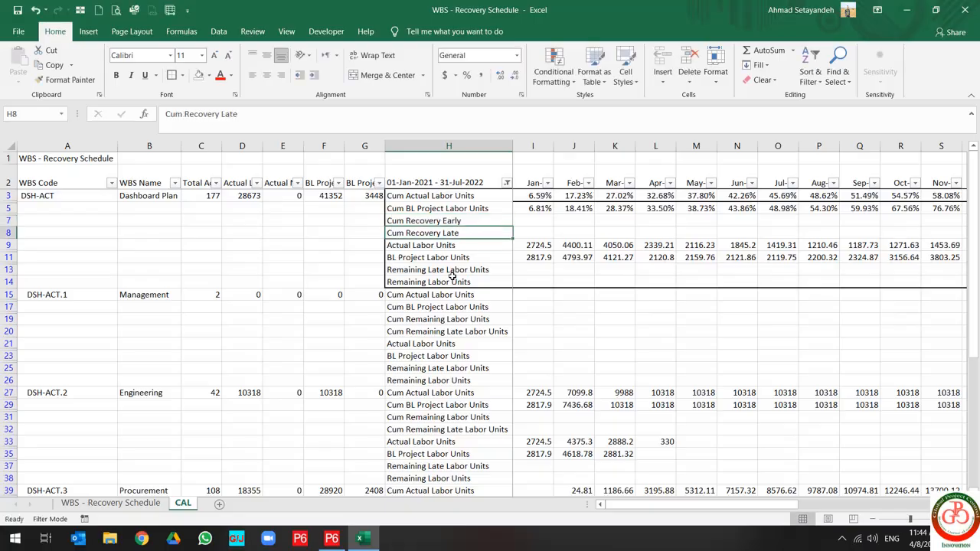
pyautogui.hotkey('shift', 'Up')
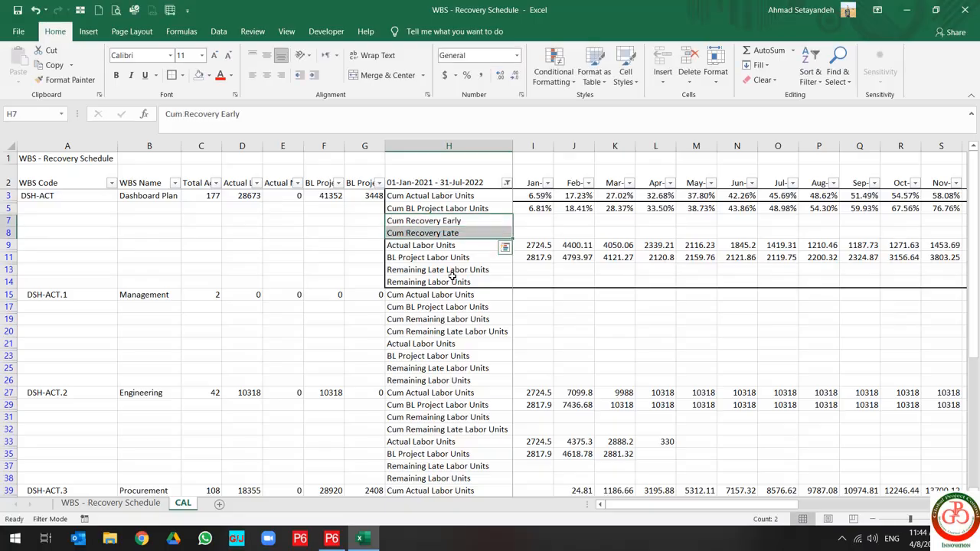
pyautogui.hotkey('ctrl', 'c')
pyautogui.press('Down')
pyautogui.press('Down')
pyautogui.press('Down')
pyautogui.press('Down')
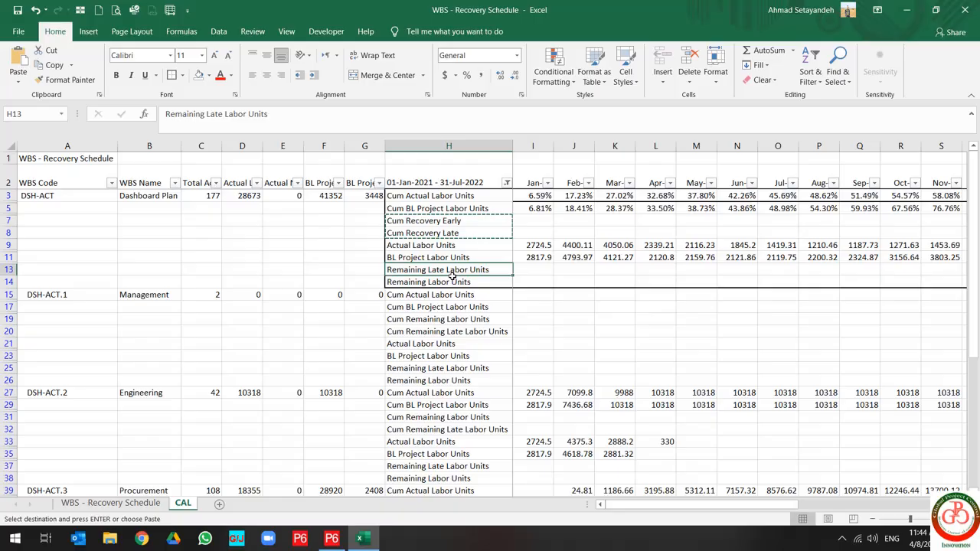
# - Copy the Cum Recovery Late label from H8 into H13 and the Cum Recovery Early label from H7 into H14
pyautogui.click(442, 235)
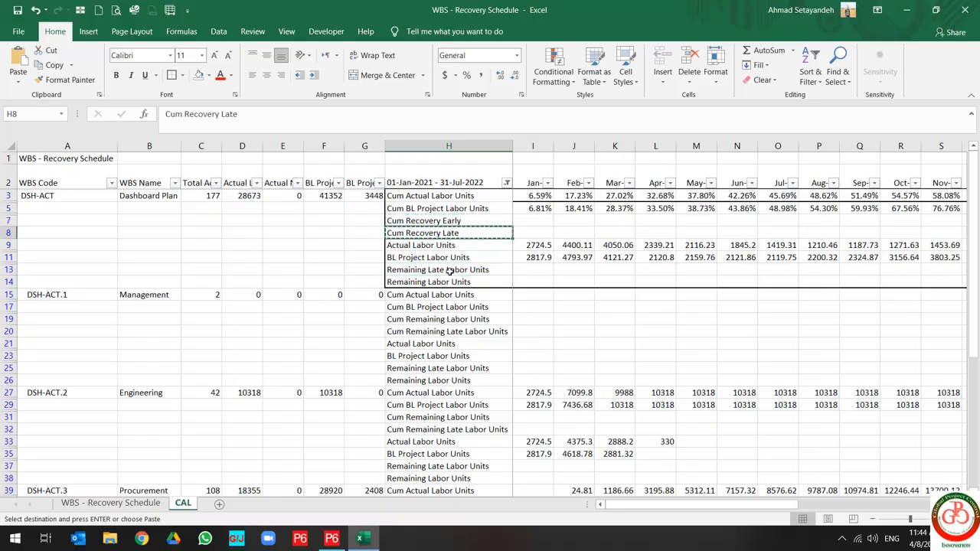
pyautogui.click(448, 270)
pyautogui.hotkey('ctrl', 'v')
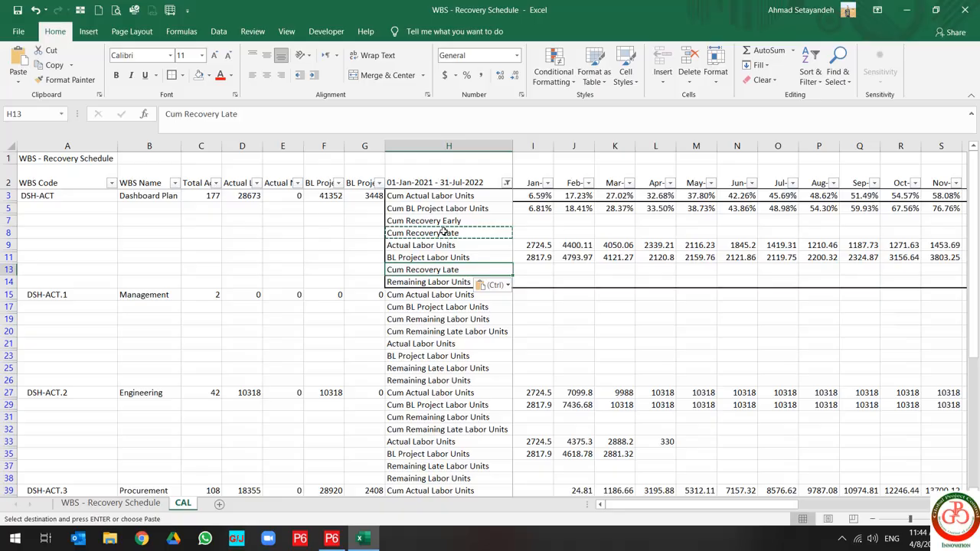
pyautogui.click(453, 231)
pyautogui.click(461, 221)
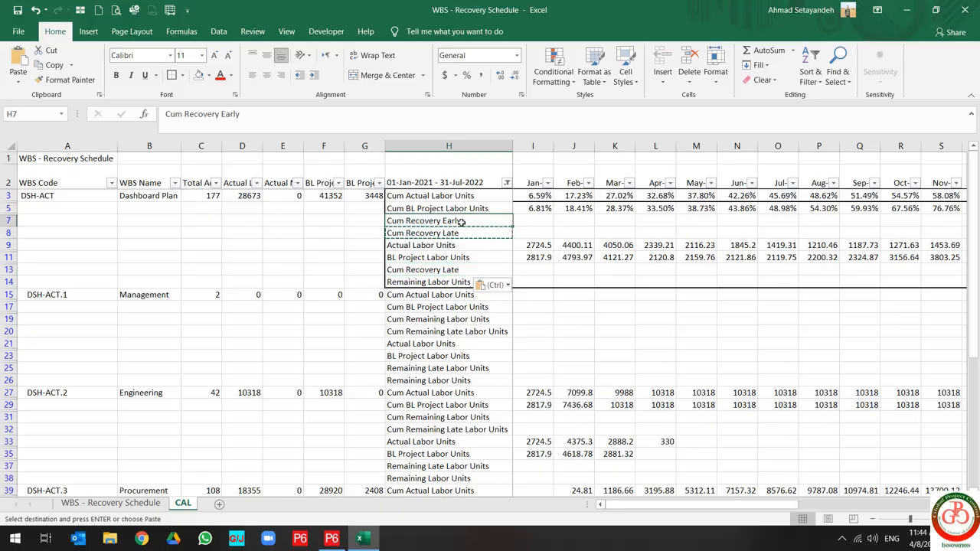
pyautogui.hotkey('ctrl', 'c')
pyautogui.click(454, 282)
pyautogui.hotkey('ctrl', 'v')
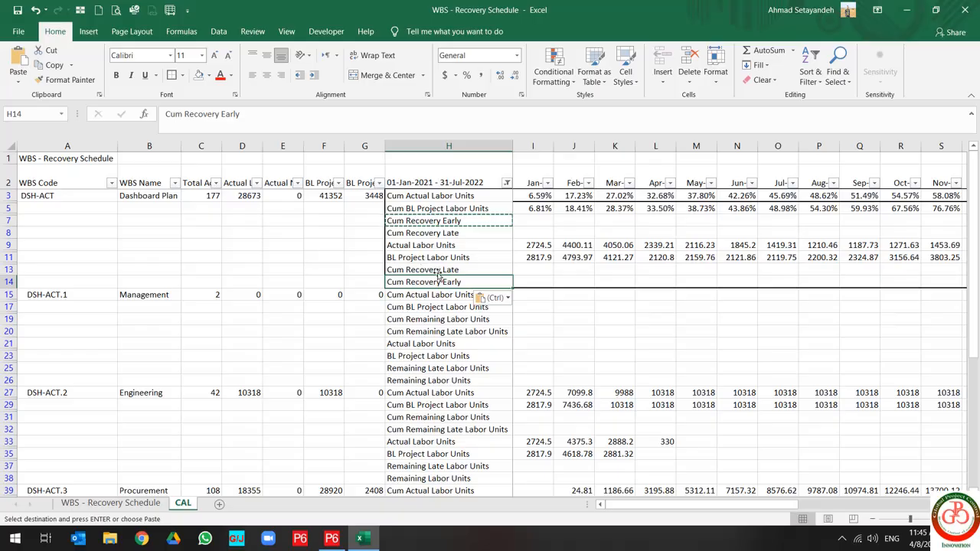
# - Replace "Cum" with "Monthly" in H13 so the label reads "Monthly Recovery Late"
pyautogui.click(406, 270)
pyautogui.doubleClick(398, 270)
pyautogui.doubleClick(398, 270)
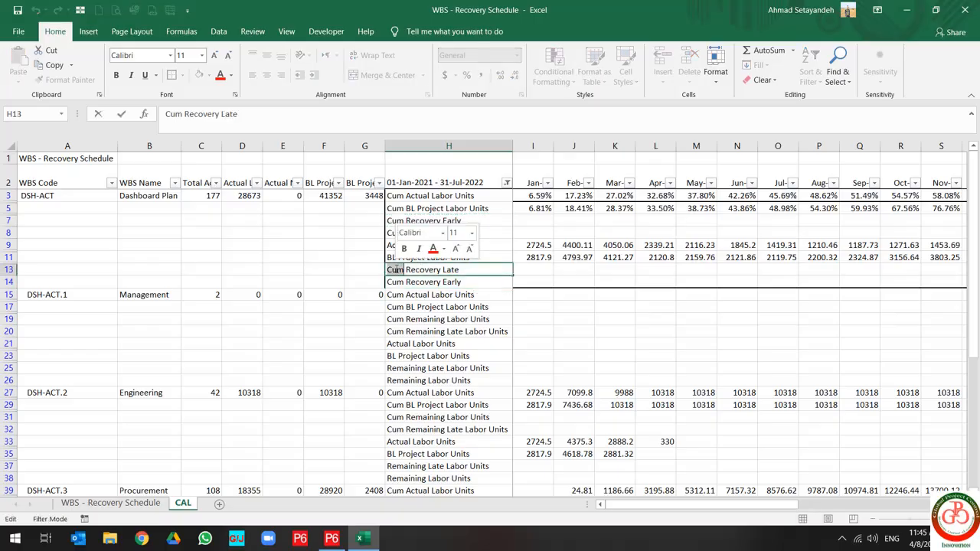
pyautogui.write('Mont')
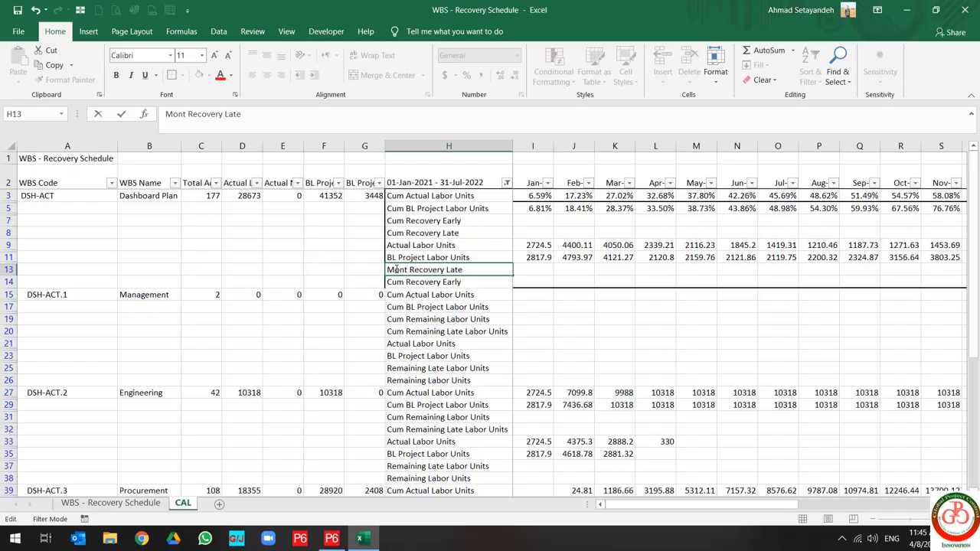
pyautogui.write('hly')
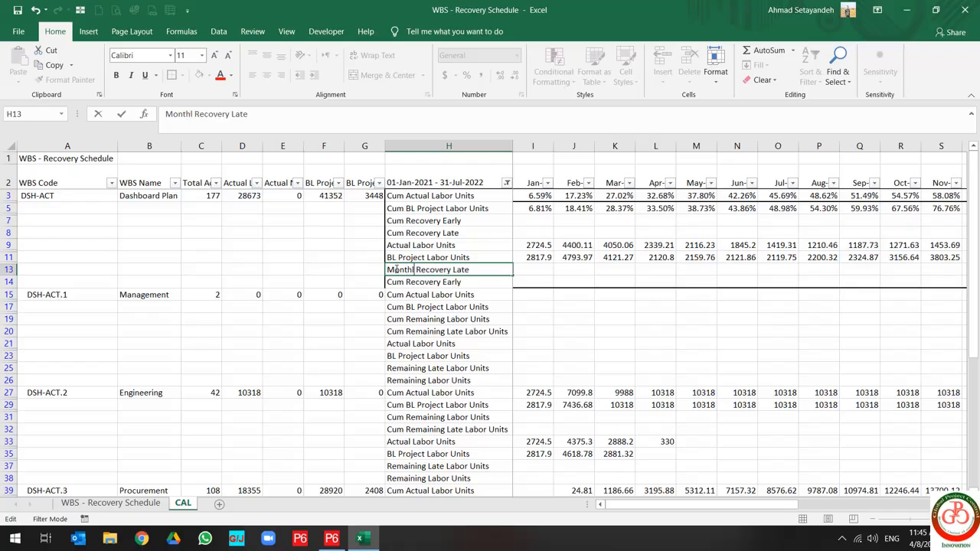
pyautogui.press('Return')
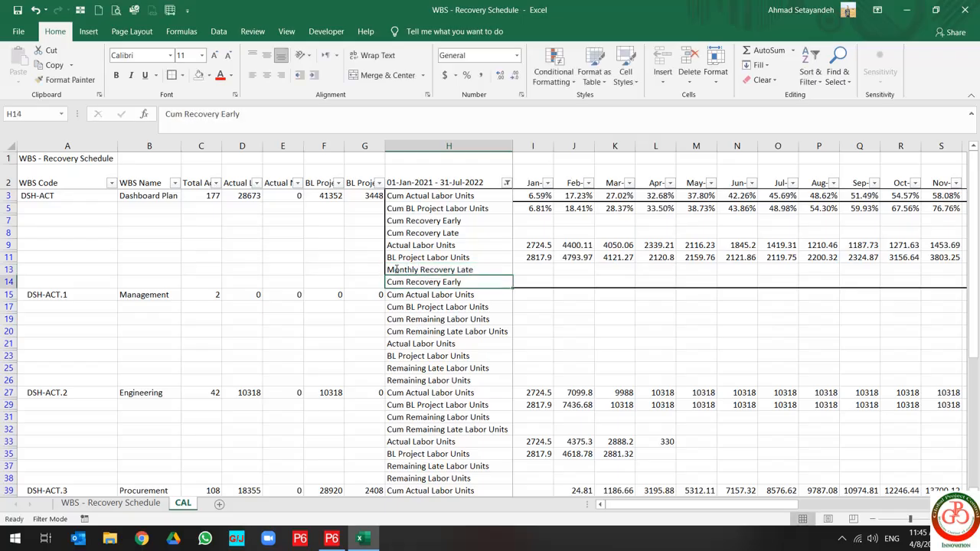
# - Replace "Cum" with "Monthly" in H14 so the label reads "Monthly Recovery Early"
pyautogui.press('F2')
pyautogui.press('Left')
pyautogui.press('Left')
pyautogui.press('Left')
pyautogui.press('Left')
pyautogui.press('Left')
pyautogui.press('Left')
pyautogui.press('Left')
pyautogui.press('Left')
pyautogui.press('Left')
pyautogui.press('Left')
pyautogui.press('Left')
pyautogui.press('Left')
pyautogui.press('Left')
pyautogui.press('Left')
pyautogui.press('Left')
pyautogui.press('Left')
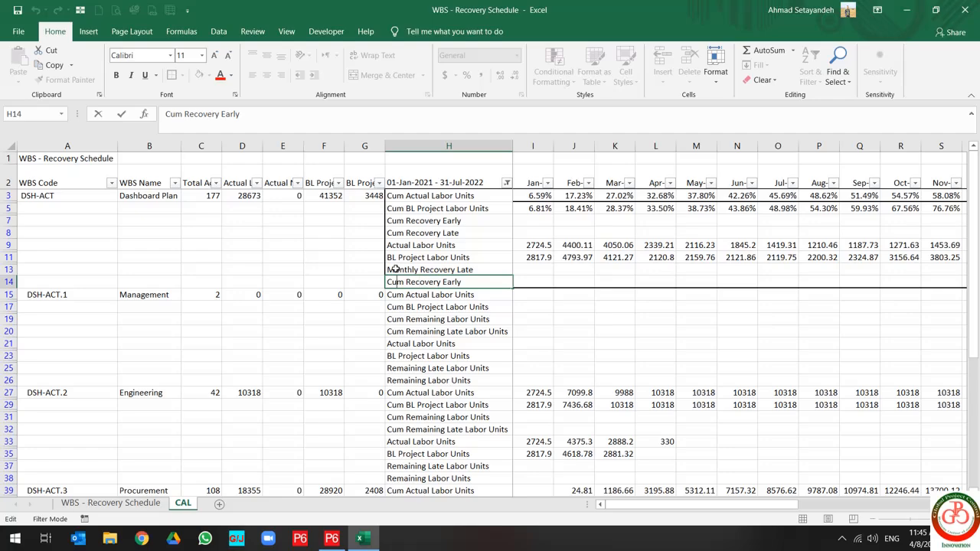
pyautogui.press('Right')
pyautogui.hotkey('shift', 'Left')
pyautogui.hotkey('shift', 'Left')
pyautogui.hotkey('shift', 'Left')
pyautogui.write('Monthly')
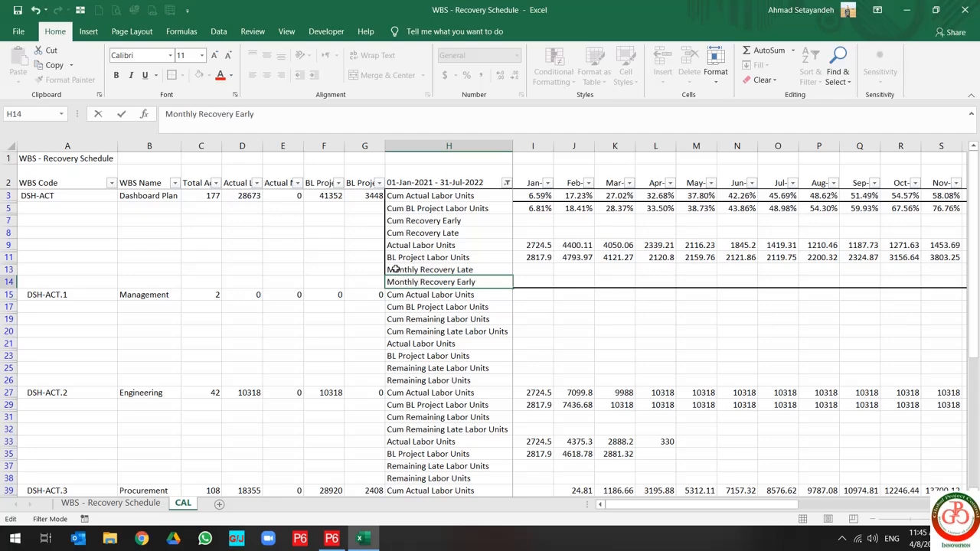
pyautogui.press('Return')
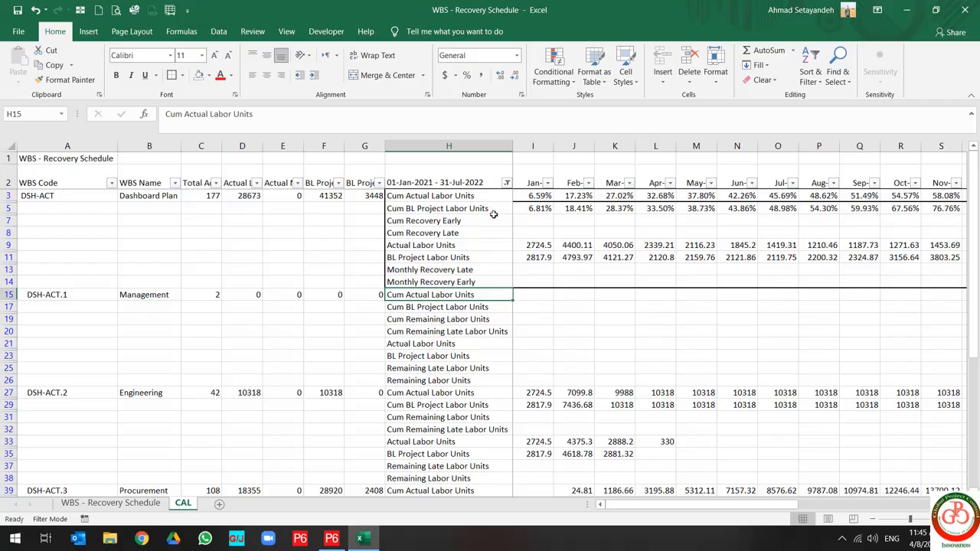
# - Fill the Cum Actual and Cum BL Project Labor Units labels in H3 and H5 with orange
pyautogui.moveTo(468, 209); pyautogui.dragTo(455, 196)
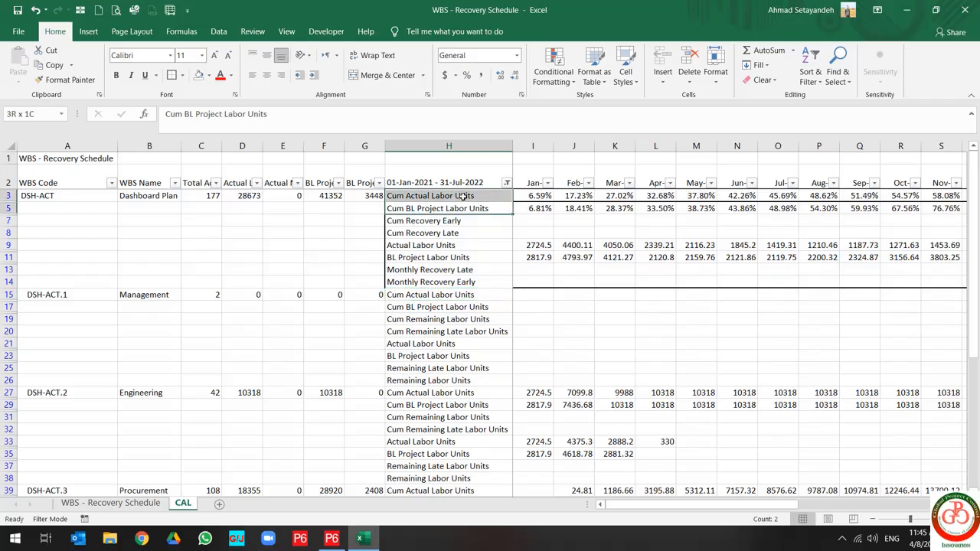
pyautogui.click(208, 75)
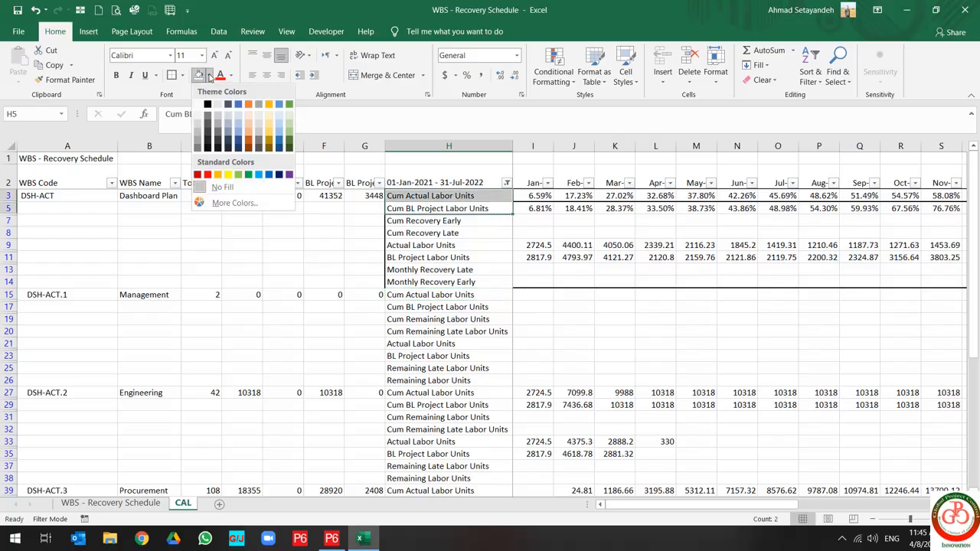
pyautogui.click(218, 175)
pyautogui.click(457, 220)
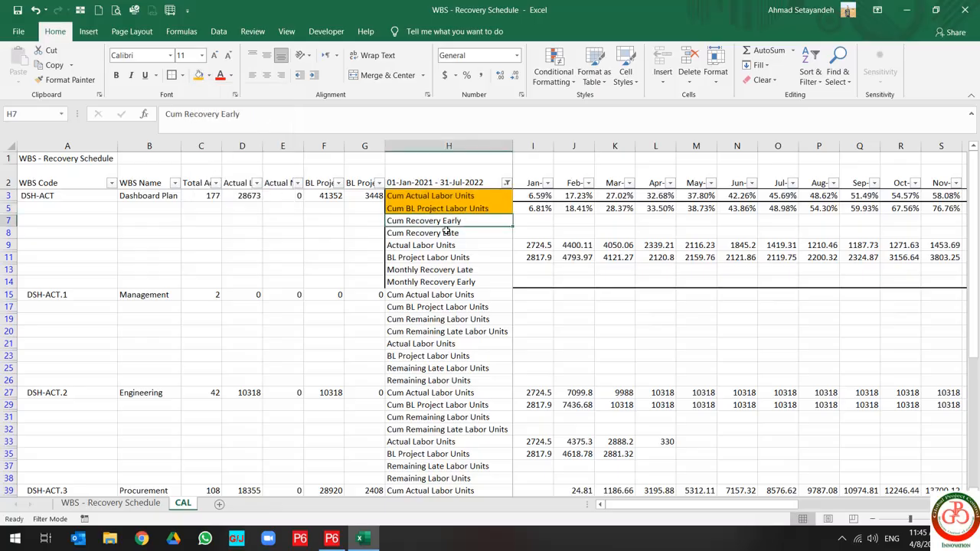
# - Enter the formula =I3 in I7, the January cell of the Cum Recovery Early row
pyautogui.click(528, 220)
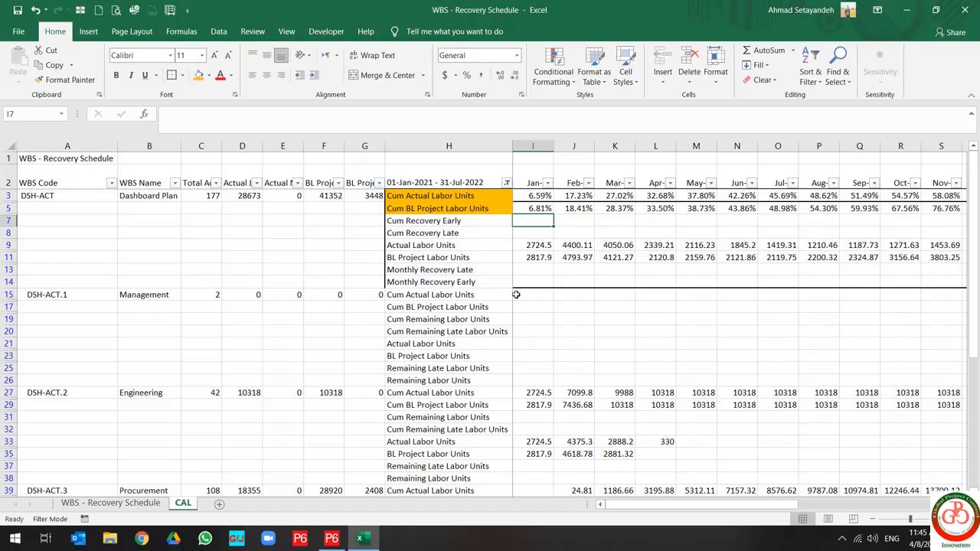
pyautogui.write('=')
pyautogui.press('Up')
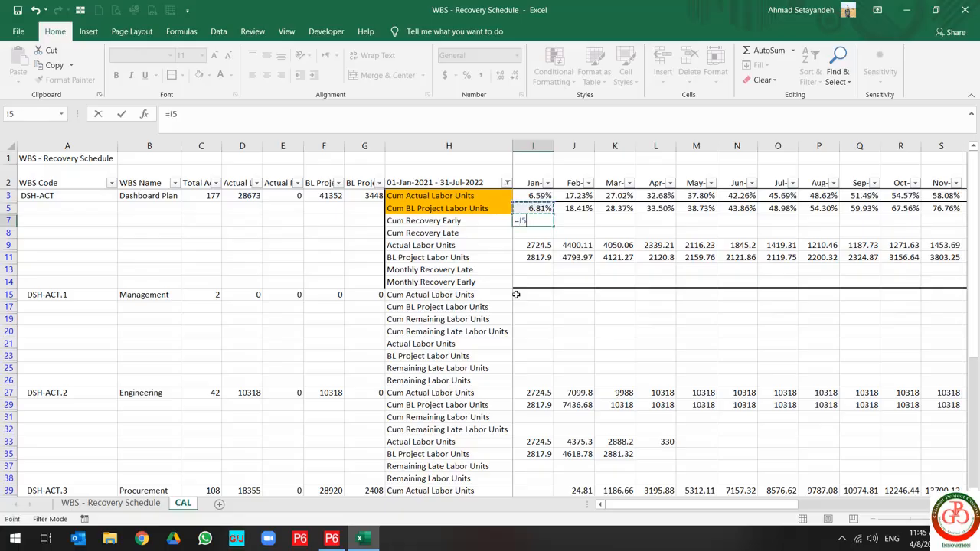
pyautogui.press('Up')
pyautogui.hotkey('ctrl', 'Return')
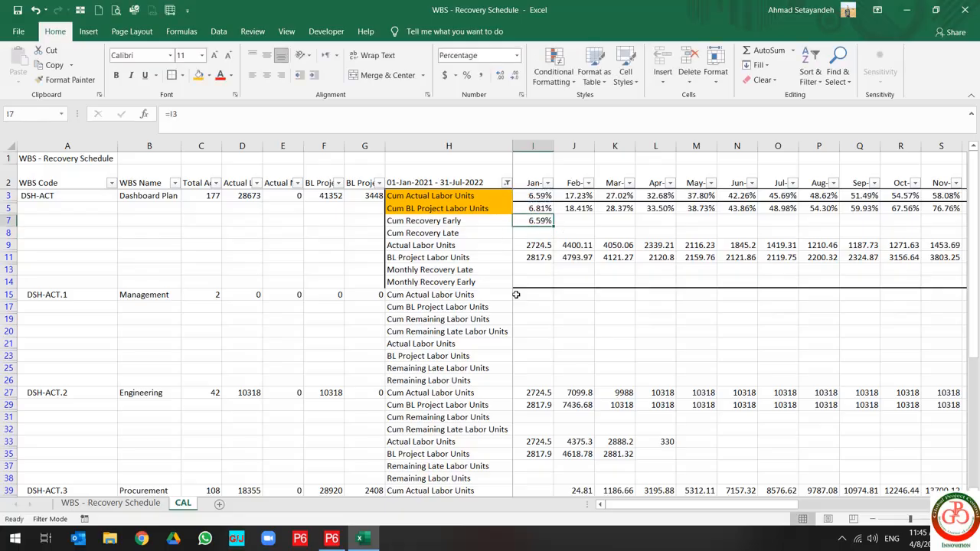
# - Enter the formula =I3 in I8, the January cell of the Cum Recovery Late row
pyautogui.press('Down')
pyautogui.write('=')
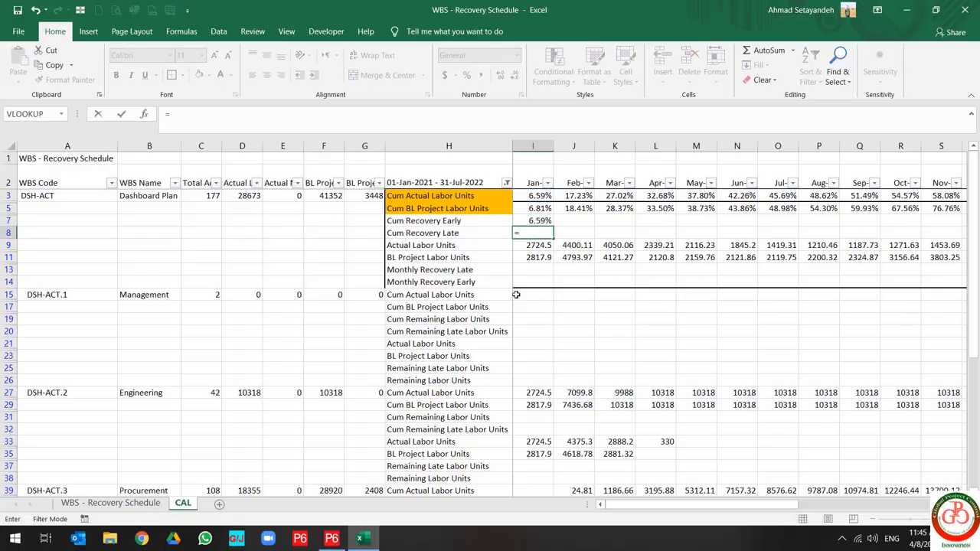
pyautogui.press('Up')
pyautogui.press('Up')
pyautogui.press('Up')
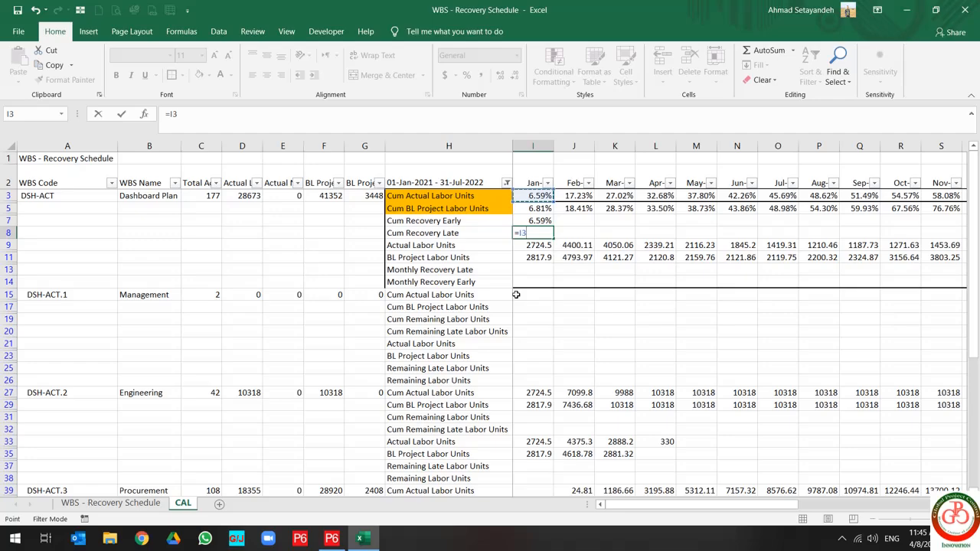
pyautogui.press('Return')
pyautogui.press('Up')
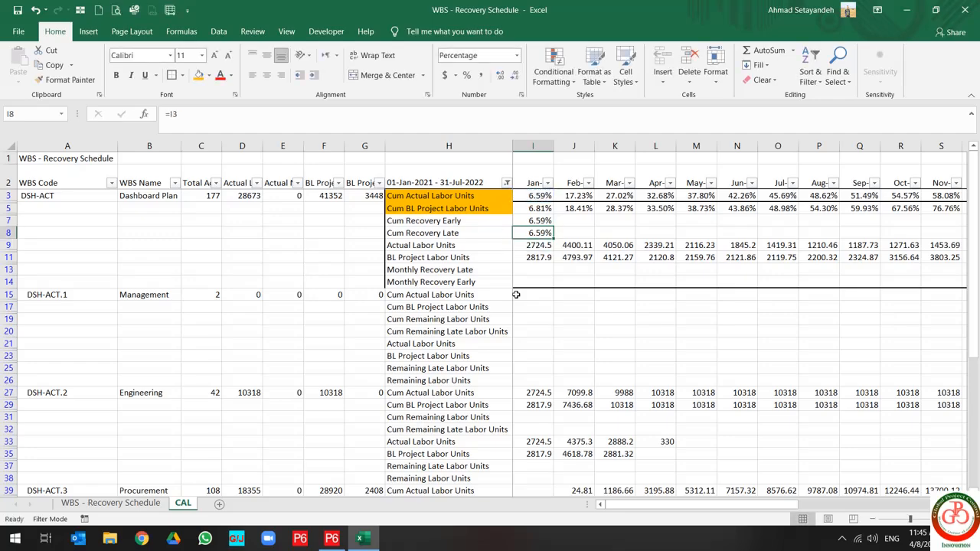
pyautogui.hotkey('shift', 'Up')
pyautogui.hotkey('ctrl', 'c')
pyautogui.press('Right')
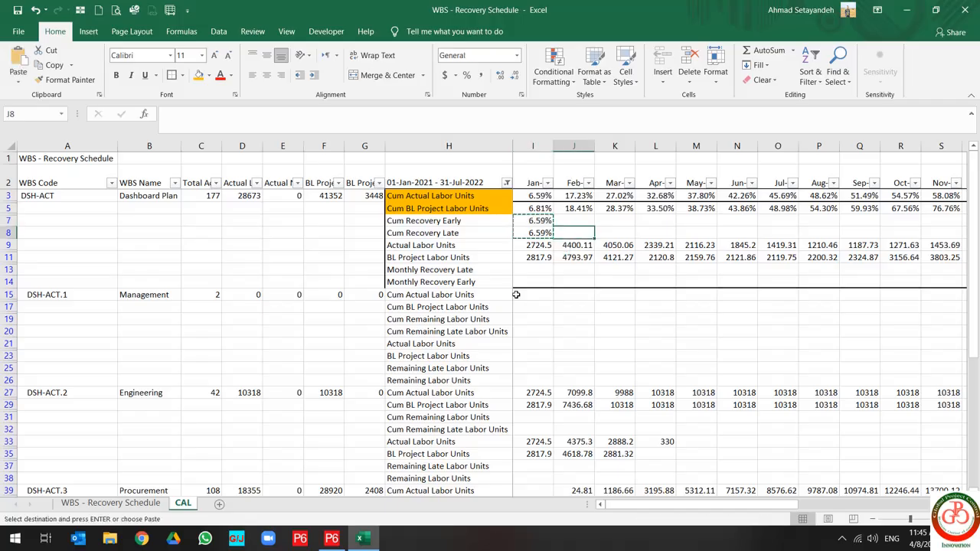
pyautogui.hotkey('shift', 'Up')
pyautogui.hotkey('shift', 'Right')
pyautogui.hotkey('shift', 'Right')
pyautogui.hotkey('shift', 'Right')
pyautogui.hotkey('shift', 'Right')
pyautogui.hotkey('shift', 'Right')
pyautogui.hotkey('shift', 'Right')
pyautogui.hotkey('shift', 'Right')
pyautogui.hotkey('shift', 'Right')
pyautogui.hotkey('shift', 'Right')
pyautogui.hotkey('shift', 'Right')
pyautogui.hotkey('shift', 'Right')
pyautogui.hotkey('shift', 'Right')
pyautogui.hotkey('shift', 'Right')
pyautogui.hotkey('shift', 'Right')
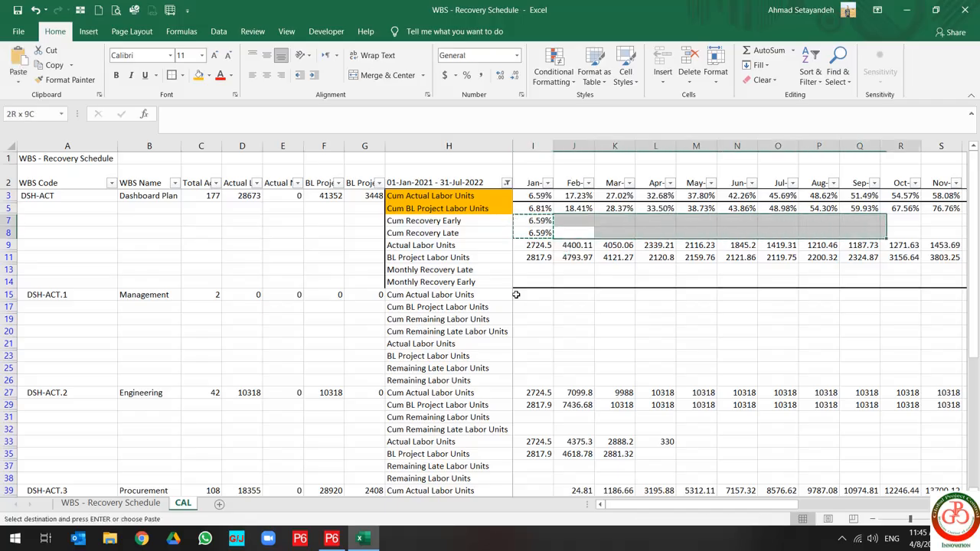
pyautogui.hotkey('shift', 'Left')
pyautogui.hotkey('shift', 'Left')
pyautogui.hotkey('shift', 'Left')
pyautogui.hotkey('shift', 'Left')
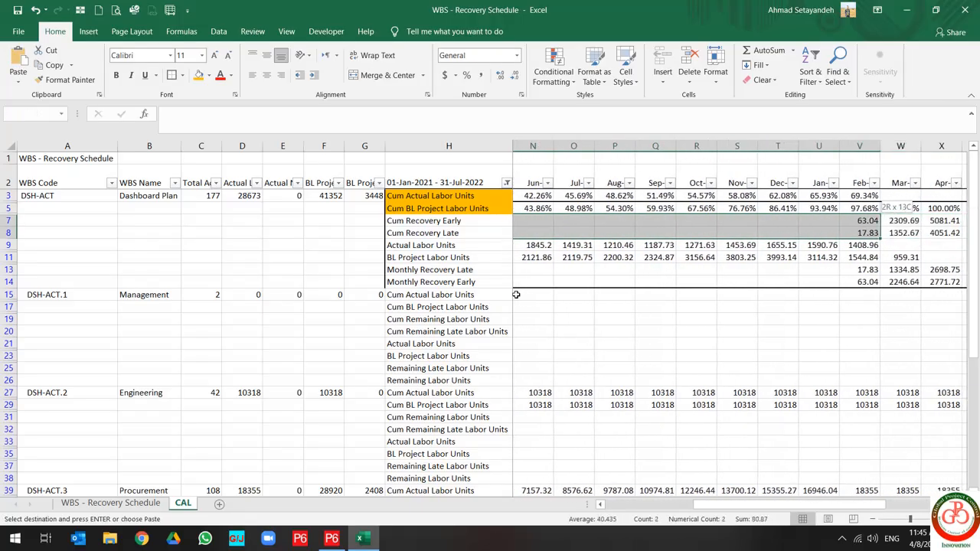
pyautogui.hotkey('shift', 'Right')
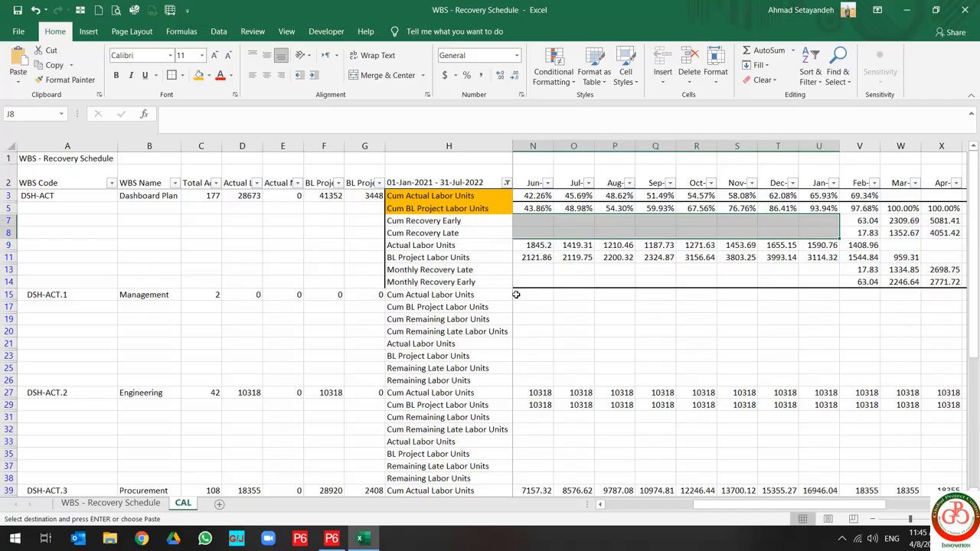
pyautogui.press('Left')
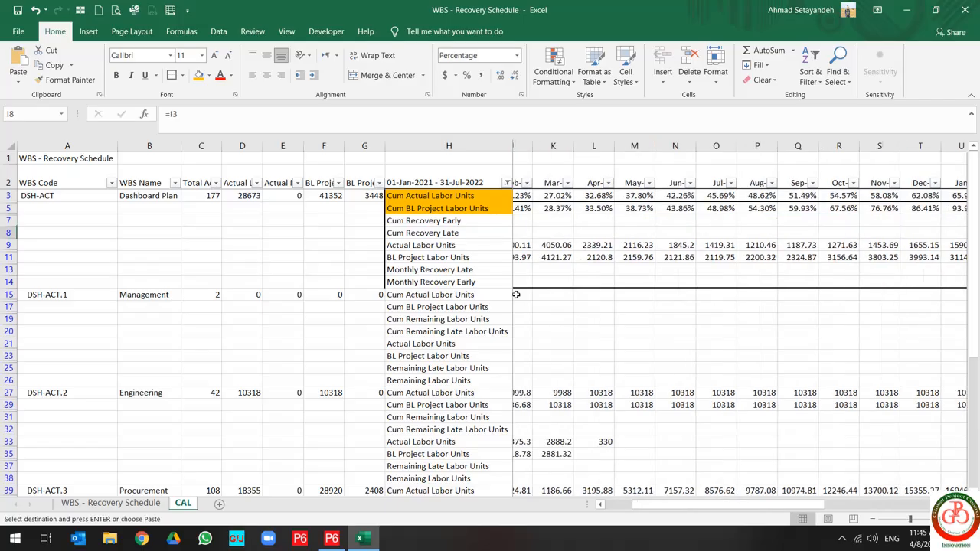
pyautogui.press('Left')
pyautogui.press('Right')
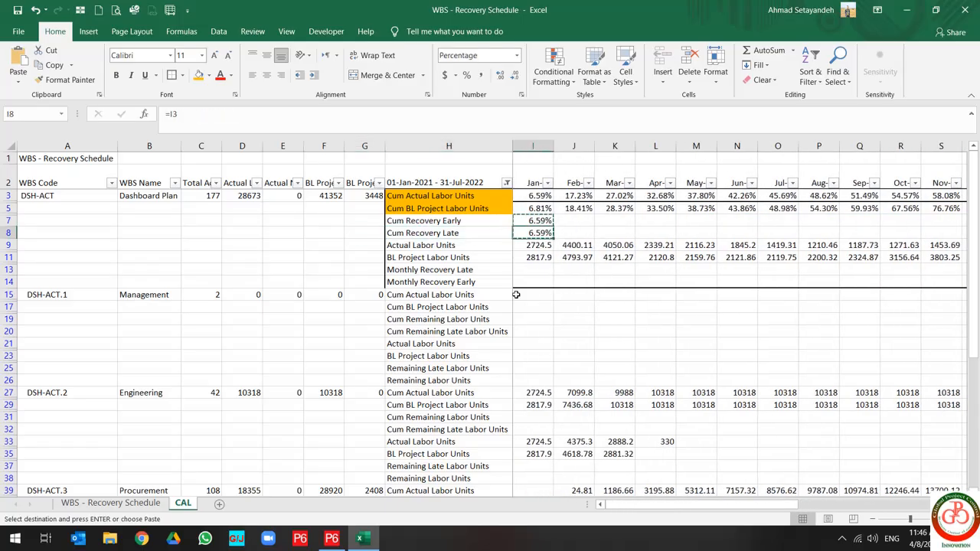
pyautogui.press('Escape')
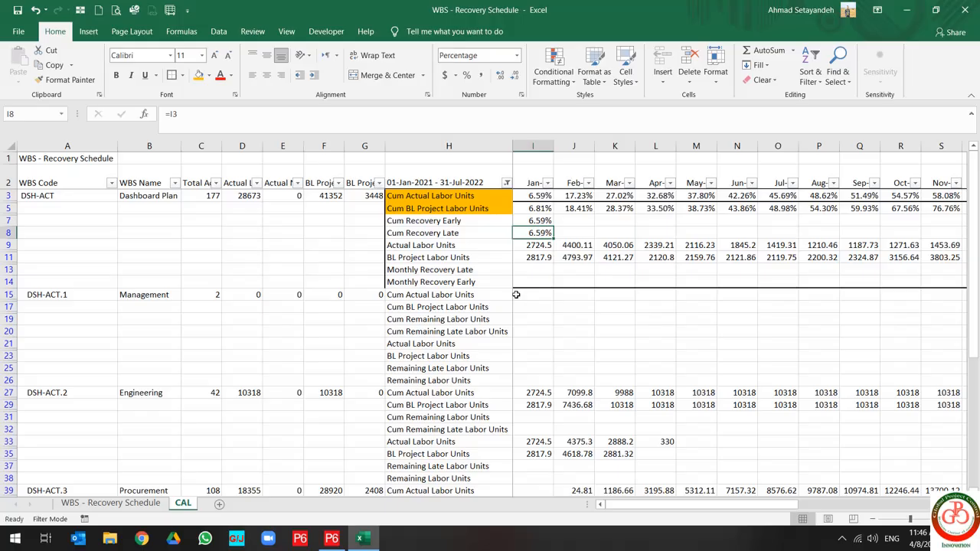
# - Clear the January formulas of the Cum Recovery Early and Cum Recovery Late rows in I7:I8
pyautogui.hotkey('shift', 'Up')
pyautogui.press('Delete')
pyautogui.hotkey('shift', 'Down')
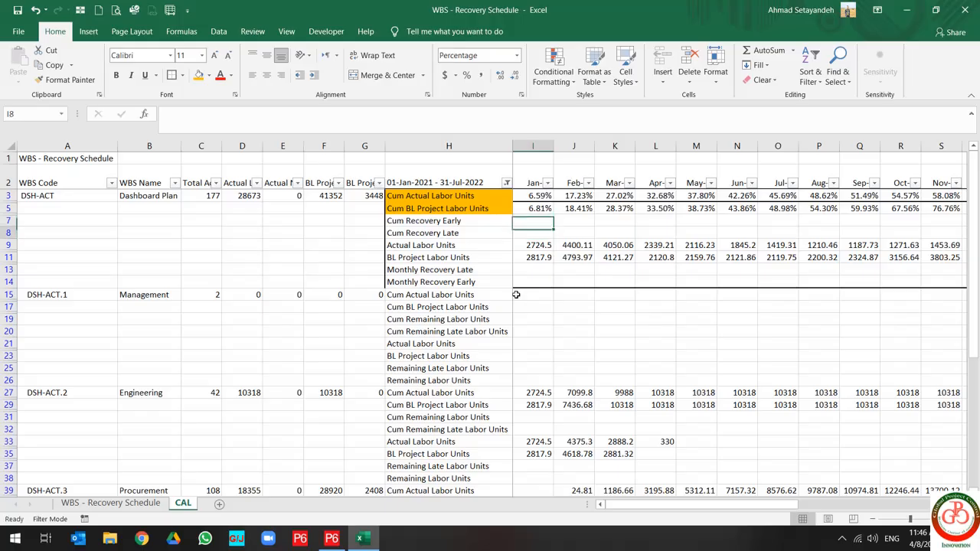
pyautogui.press('Up')
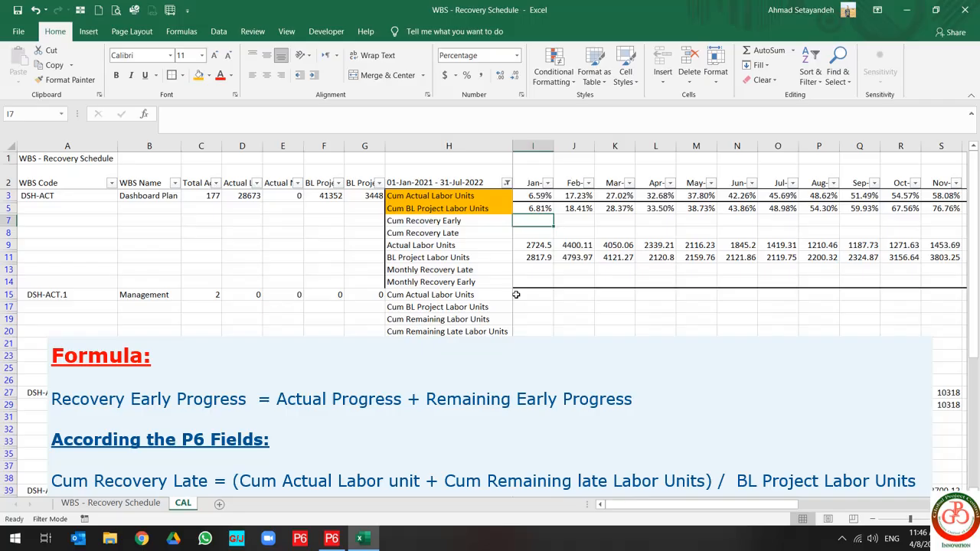
pyautogui.press('Down')
pyautogui.press('Up')
pyautogui.press('Down')
pyautogui.press('Up')
pyautogui.press('Left')
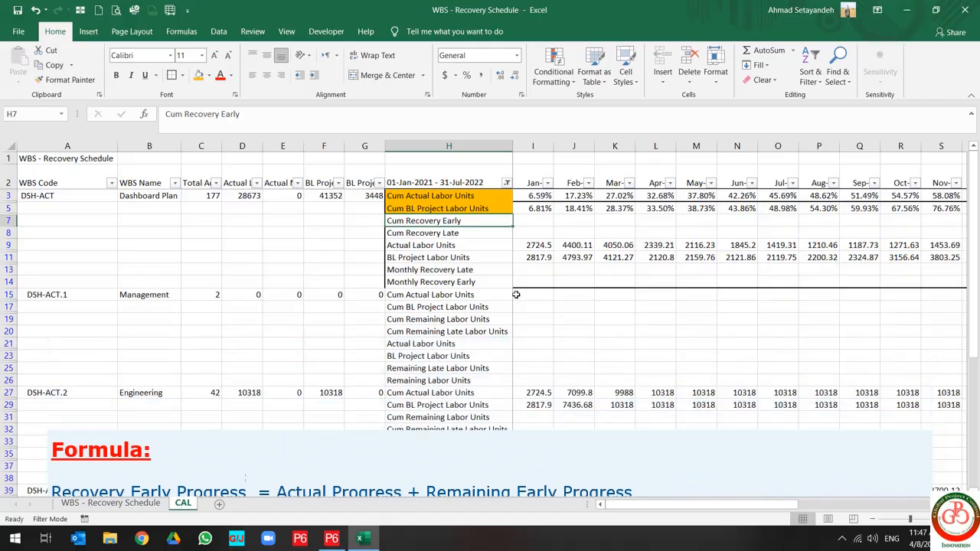
pyautogui.press('Right')
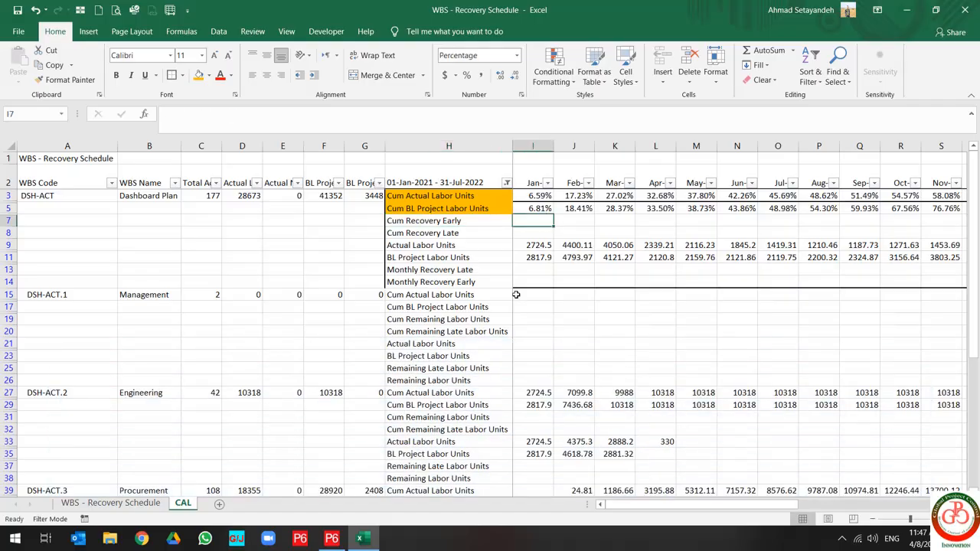
# - Enter =SUM('WBS - Recovery Schedule'!I3,'WBS - Recovery Schedule'!I7)/'WBS - Recovery Schedule'!$F$3 in I7, January of Cum Recovery Early
pyautogui.write('=')
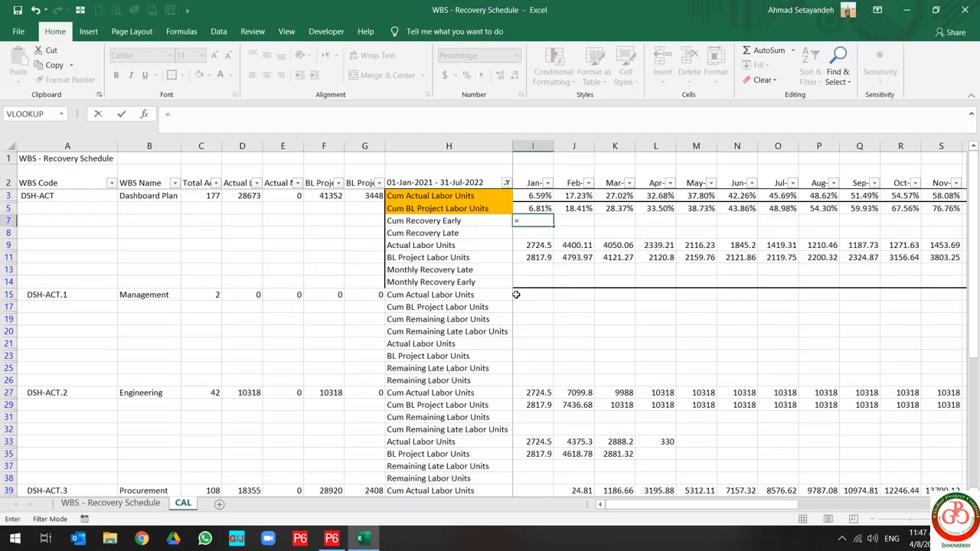
pyautogui.write('sum')
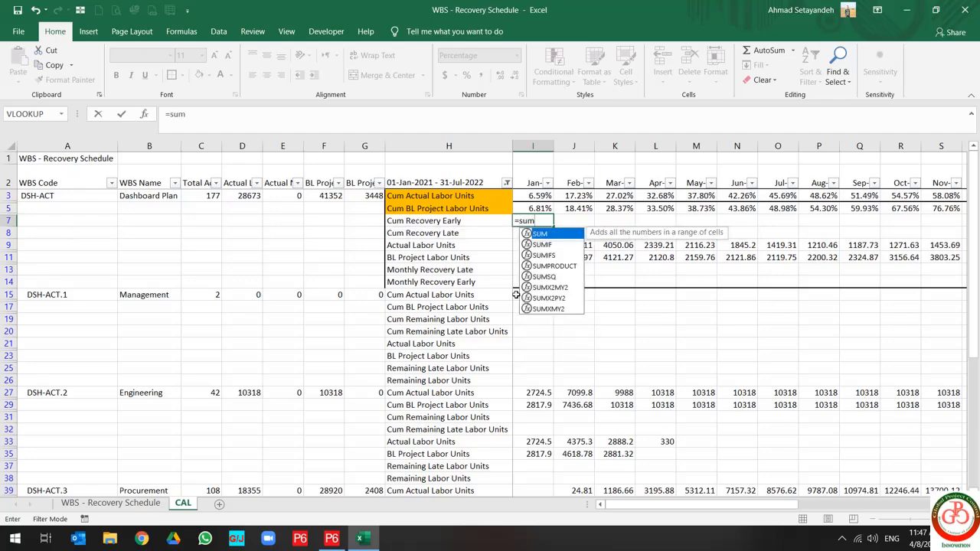
pyautogui.write('(')
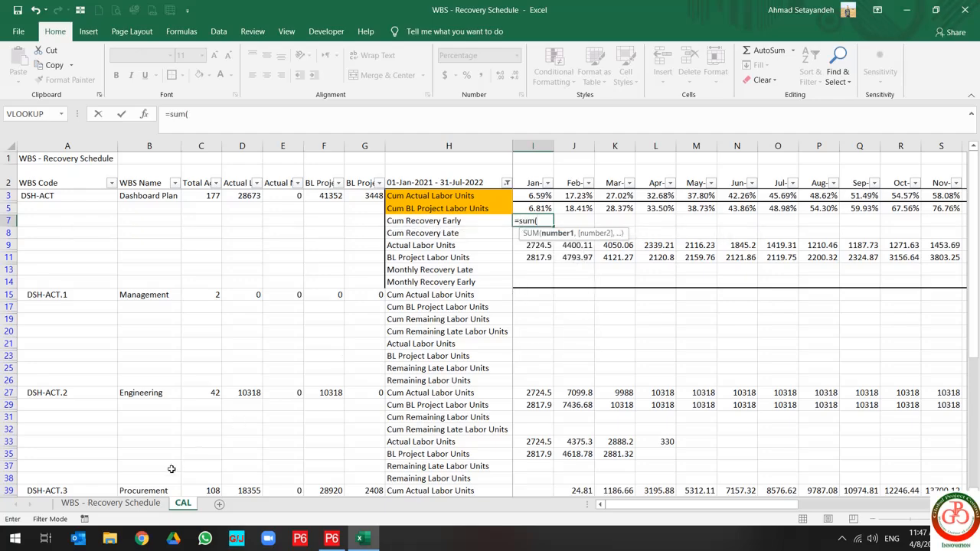
pyautogui.click(133, 503)
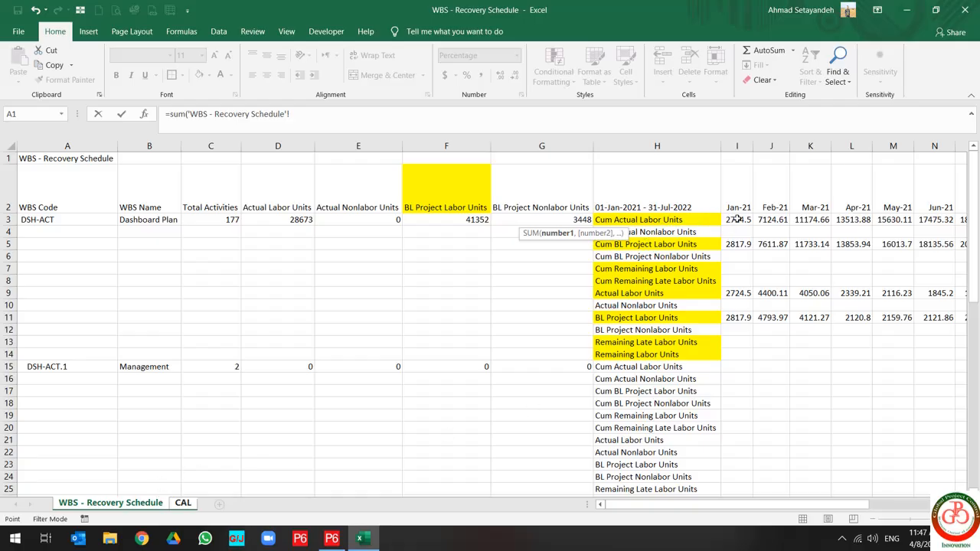
pyautogui.click(733, 220)
pyautogui.keyDown('ctrl'); pyautogui.click(723, 271); pyautogui.keyUp('ctrl')
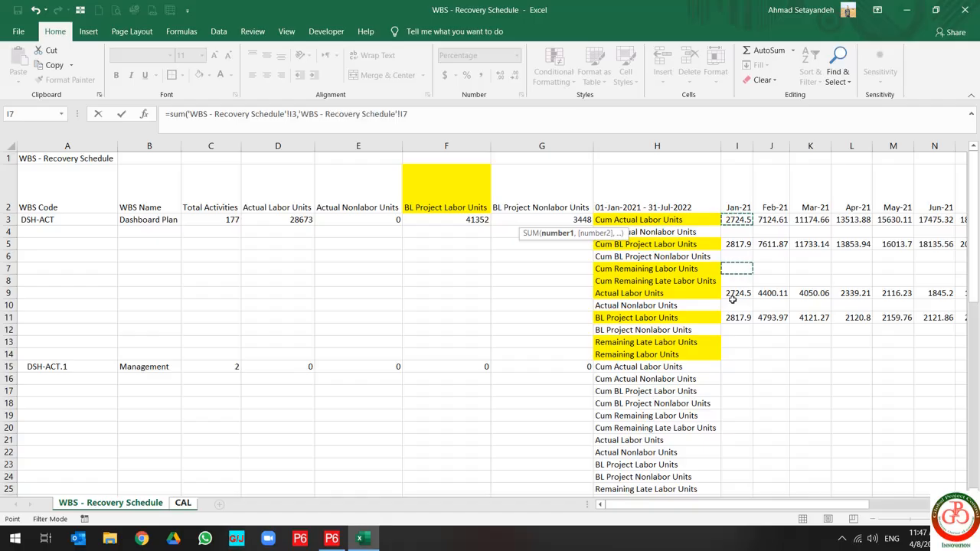
pyautogui.write(')')
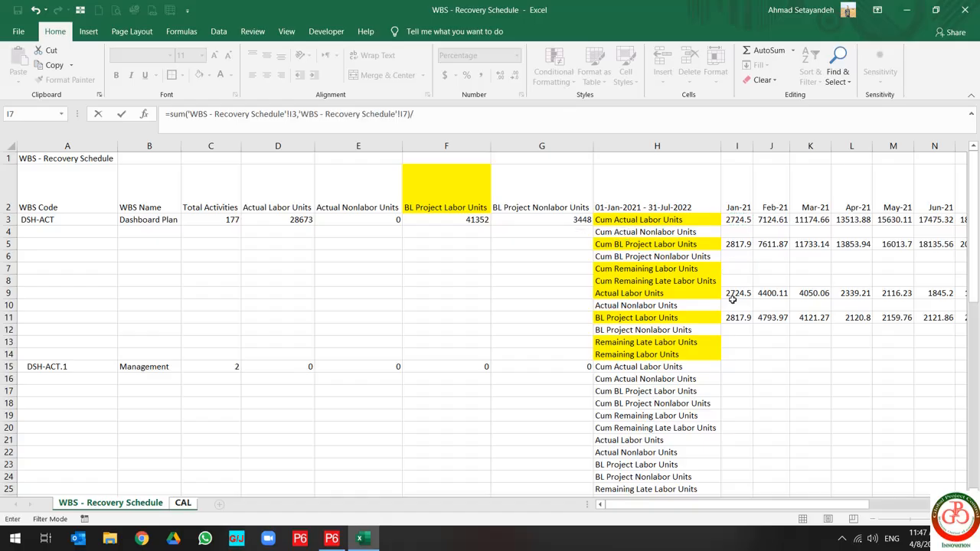
pyautogui.write('/')
pyautogui.click(453, 221)
pyautogui.press('F4')
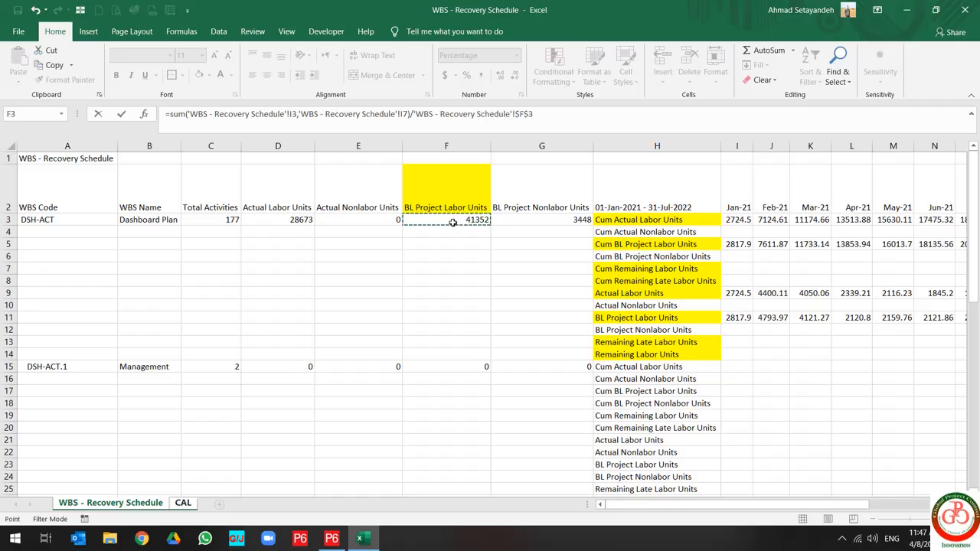
pyautogui.press('Return')
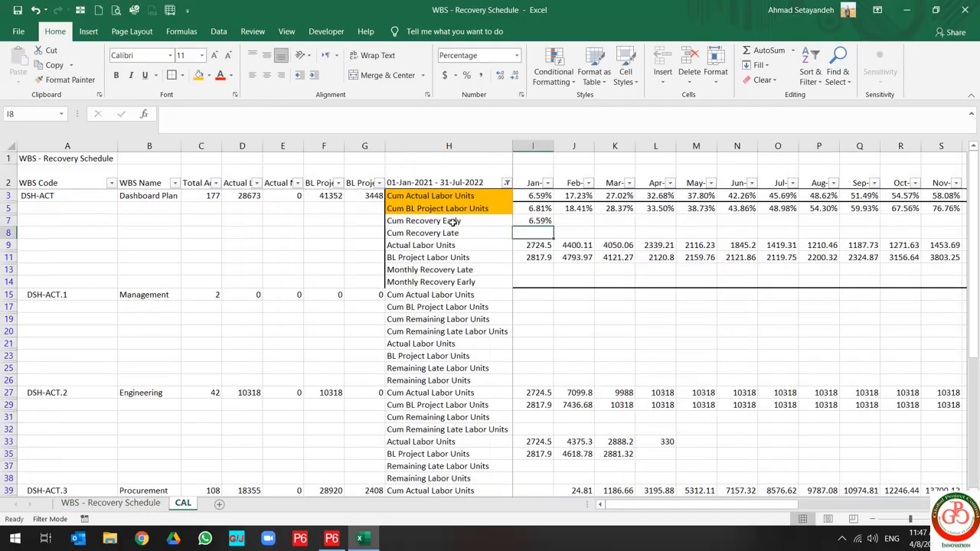
pyautogui.press('Up')
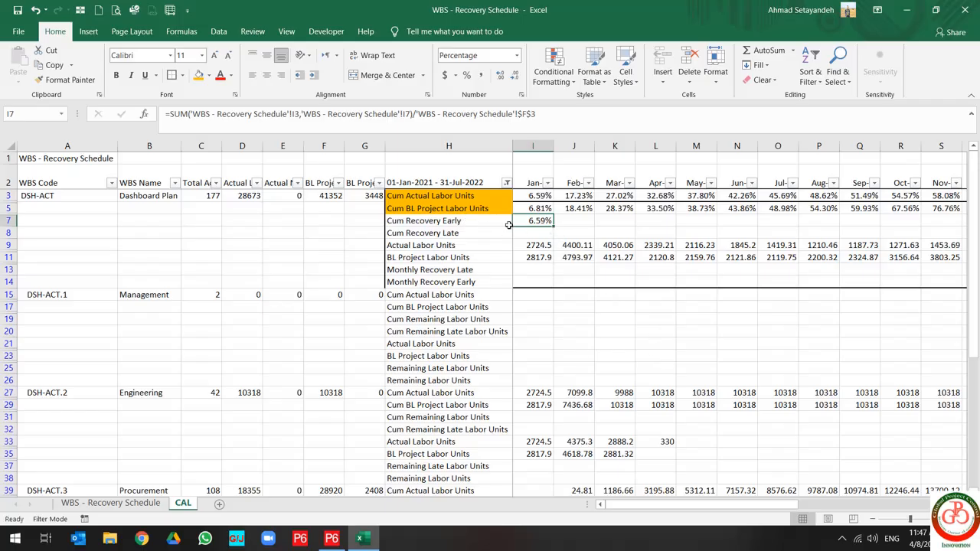
# - Enter =SUM('WBS - Recovery Schedule'!I8,'WBS - Recovery Schedule'!I3)/'WBS - Recovery Schedule'!$F$3 in I8, January of Cum Recovery Late
pyautogui.click(541, 233)
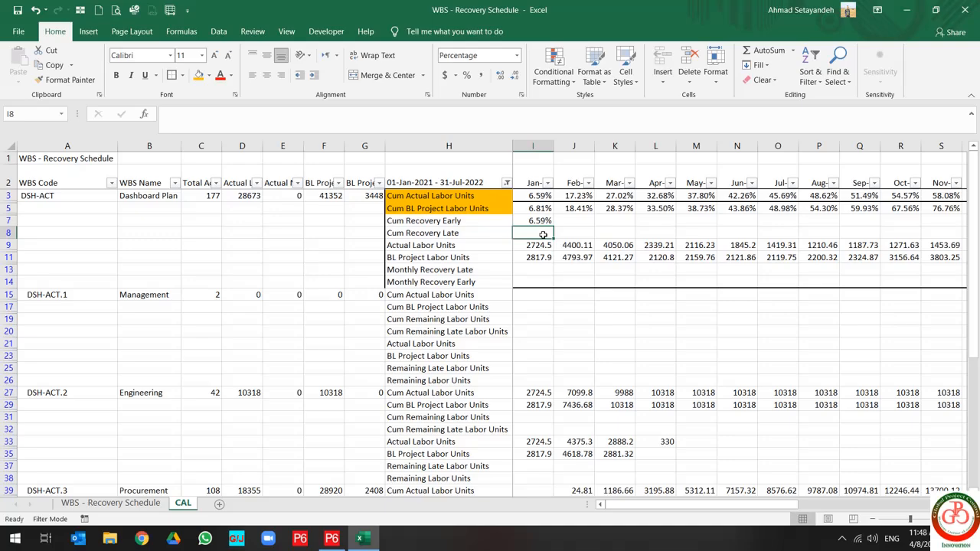
pyautogui.write('=sum(')
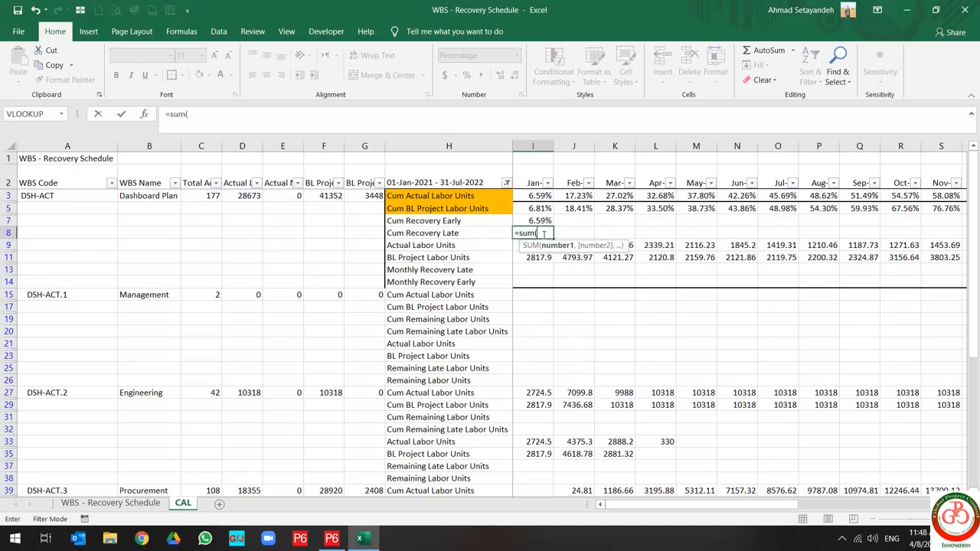
pyautogui.click(135, 504)
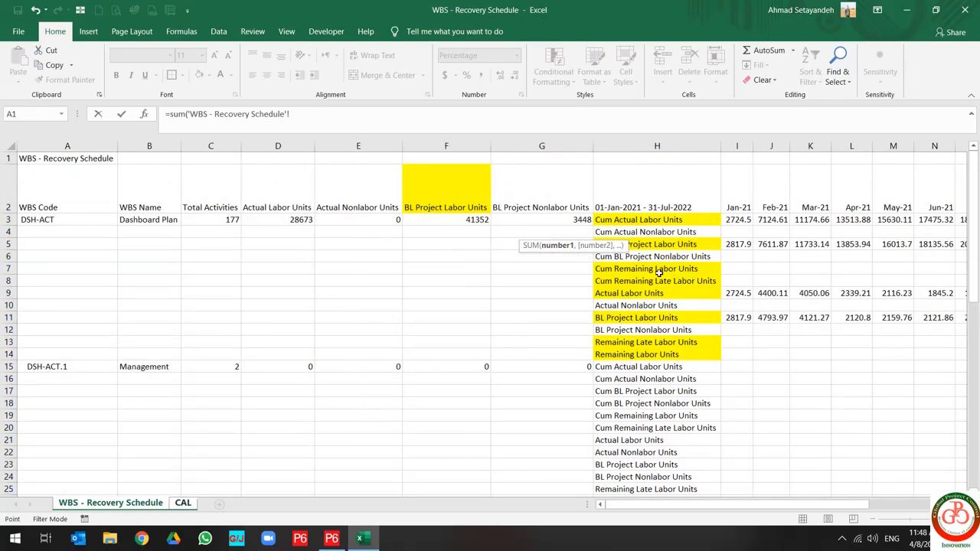
pyautogui.click(733, 279)
pyautogui.write(',')
pyautogui.click(740, 220)
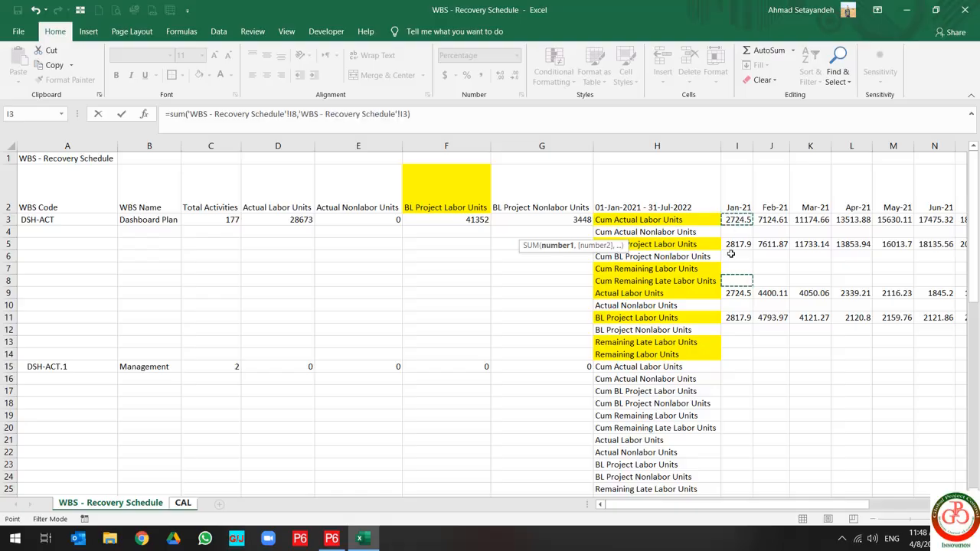
pyautogui.write(')')
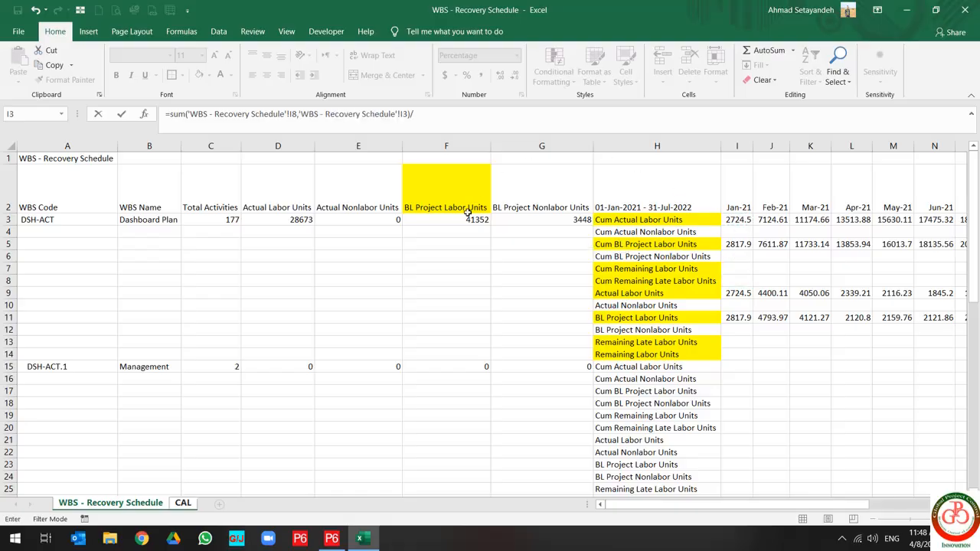
pyautogui.write('/')
pyautogui.click(462, 219)
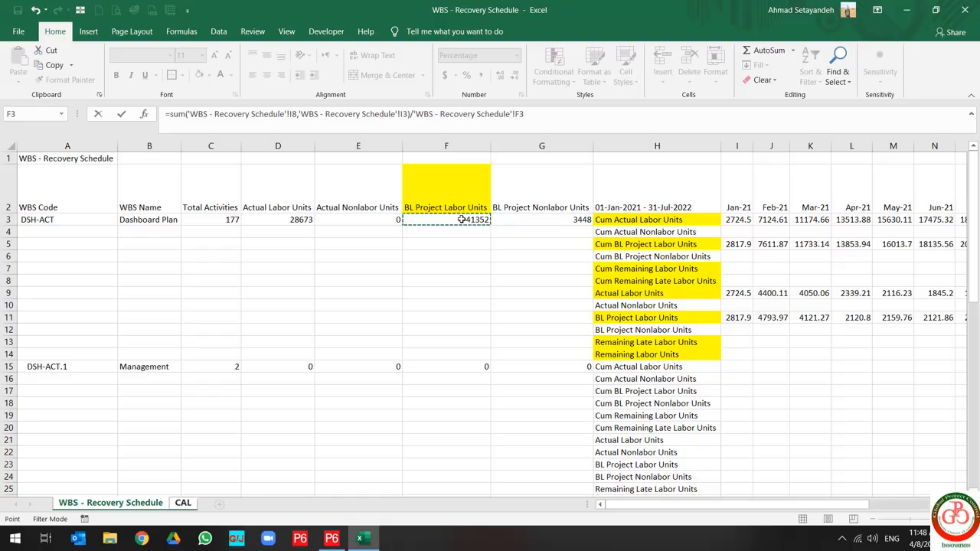
pyautogui.press('F4')
pyautogui.press('Return')
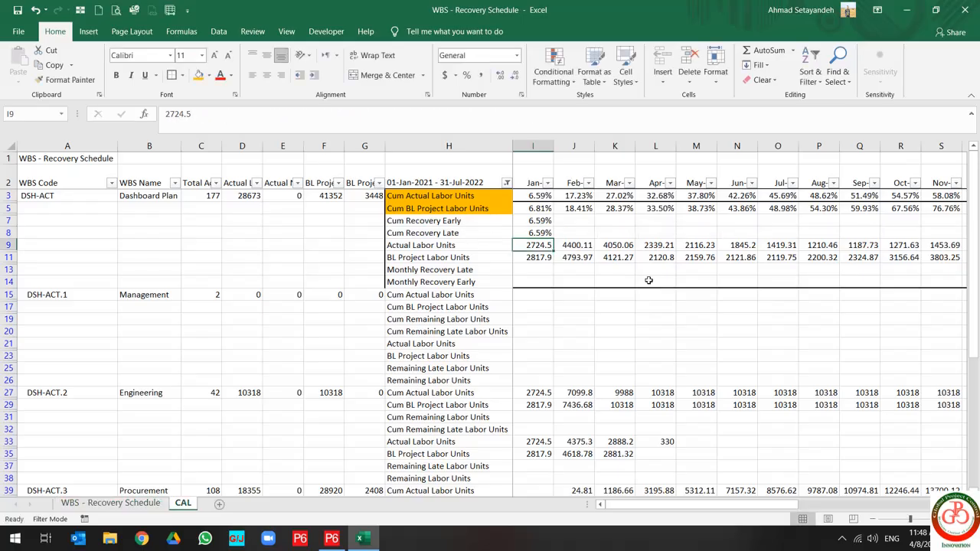
# - Fill the Cum Recovery Early and Late formulas from I7:I8 across all months to column AA
pyautogui.moveTo(542, 219); pyautogui.dragTo(870, 245)
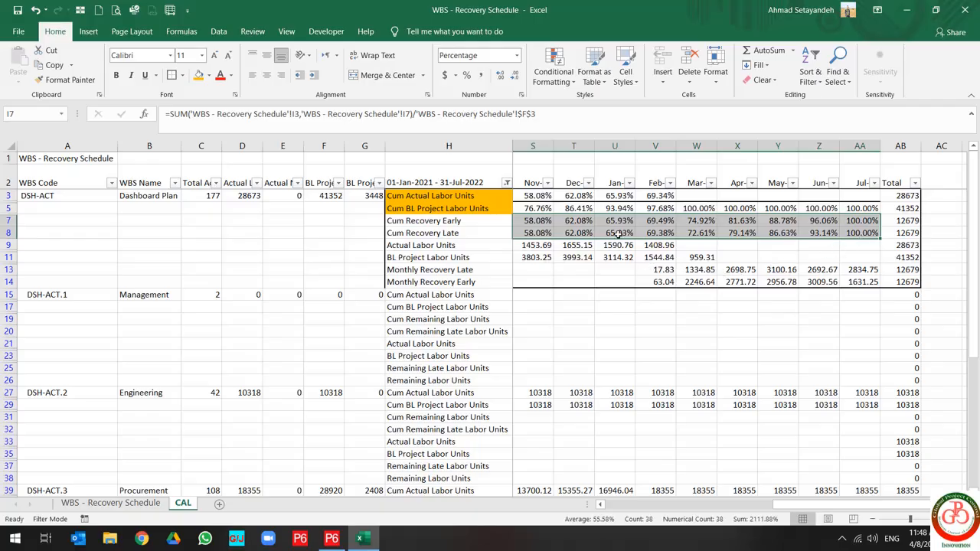
# - Fill the Cum Recovery Early and Cum Recovery Late percentages from January 2021 to January 2022 (I7:U8) with orange
pyautogui.moveTo(613, 235); pyautogui.dragTo(614, 221)
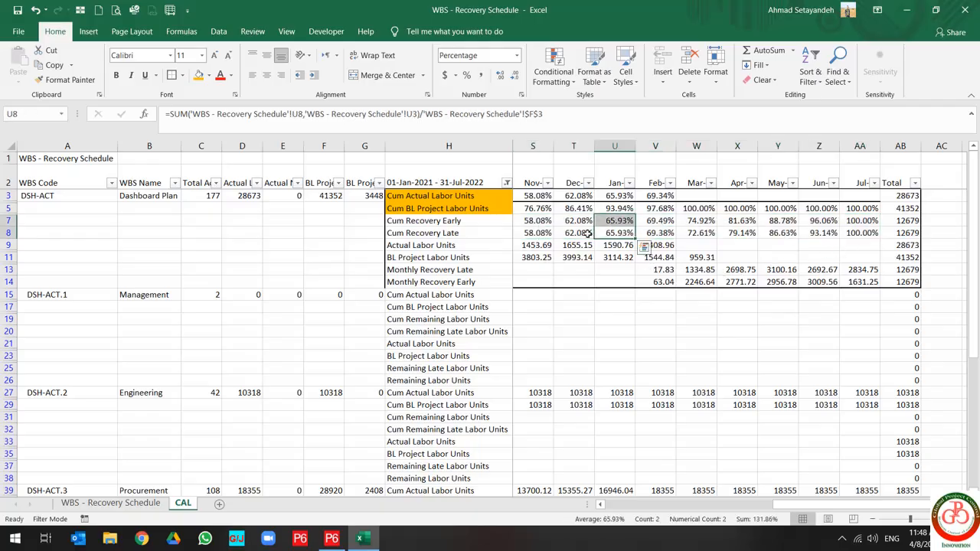
pyautogui.hotkey('shift', 'Left')
pyautogui.hotkey('shift', 'Left')
pyautogui.hotkey('shift', 'Left')
pyautogui.hotkey('shift', 'Left')
pyautogui.hotkey('shift', 'Left')
pyautogui.hotkey('shift', 'Left')
pyautogui.hotkey('shift', 'Left')
pyautogui.hotkey('shift', 'Left')
pyautogui.hotkey('shift', 'Left')
pyautogui.hotkey('shift', 'Left')
pyautogui.hotkey('shift', 'Left')
pyautogui.hotkey('shift', 'Left')
pyautogui.hotkey('shift', 'Left')
pyautogui.hotkey('shift', 'Left')
pyautogui.hotkey('shift', 'Left')
pyautogui.hotkey('shift', 'Left')
pyautogui.hotkey('shift', 'Left')
pyautogui.hotkey('shift', 'Left')
pyautogui.hotkey('shift', 'Left')
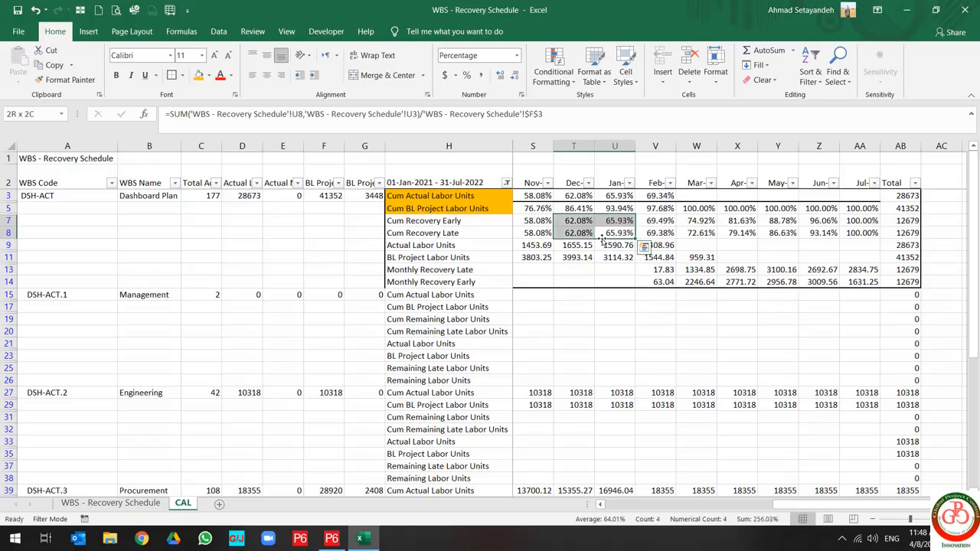
pyautogui.hotkey('shift', 'Right')
pyautogui.hotkey('shift', 'Right')
pyautogui.hotkey('shift', 'Right')
pyautogui.hotkey('shift', 'Right')
pyautogui.hotkey('shift', 'Right')
pyautogui.hotkey('shift', 'Right')
pyautogui.hotkey('shift', 'Right')
pyautogui.hotkey('shift', 'Right')
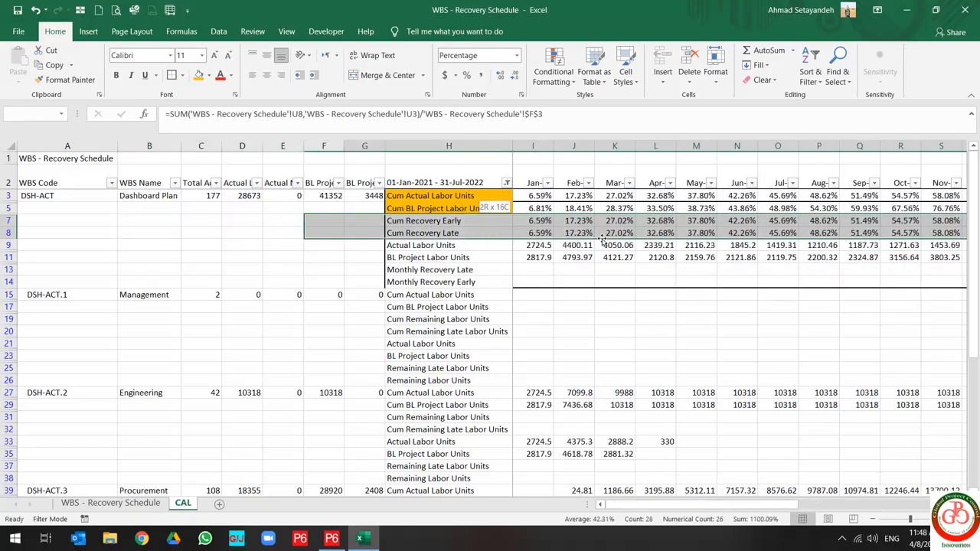
pyautogui.hotkey('shift', 'Left')
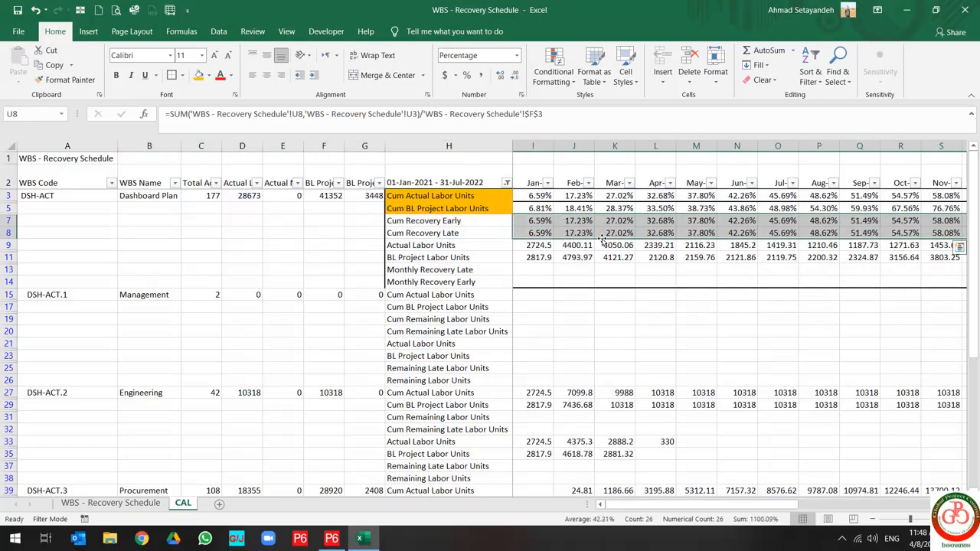
pyautogui.click(197, 74)
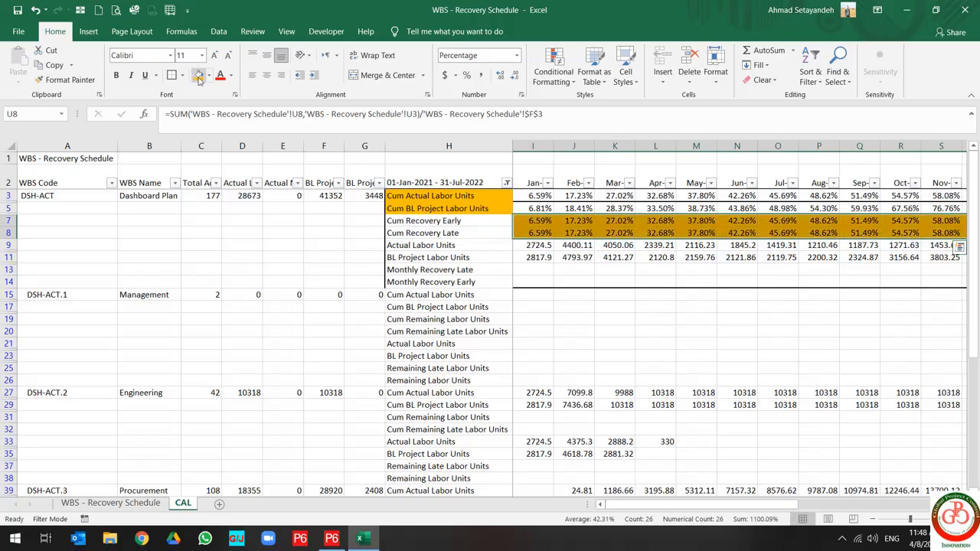
# - Examine the Cum Recovery Early and Late percentages in the months after the orange cells, V7:AA8
pyautogui.hscroll(3, 650, 246)
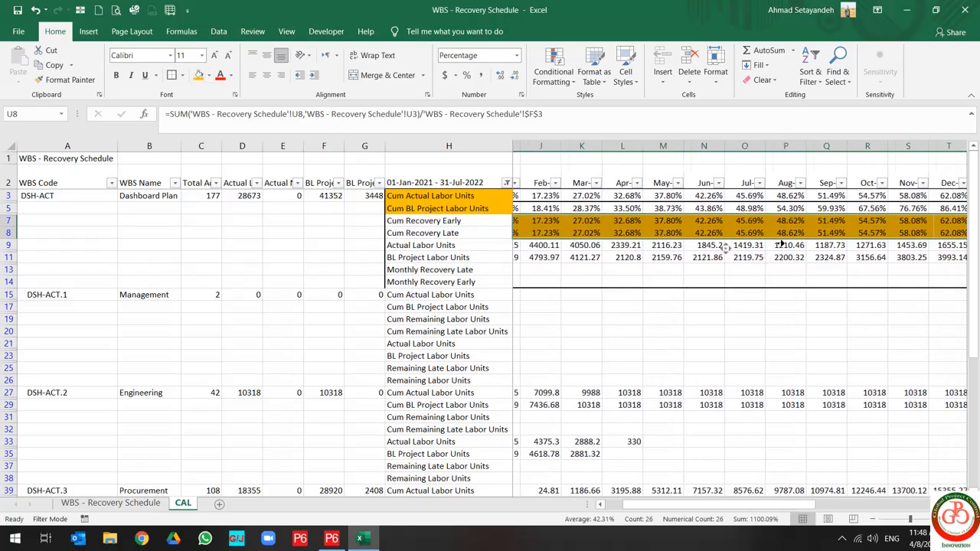
pyautogui.hscroll(6, 786, 243)
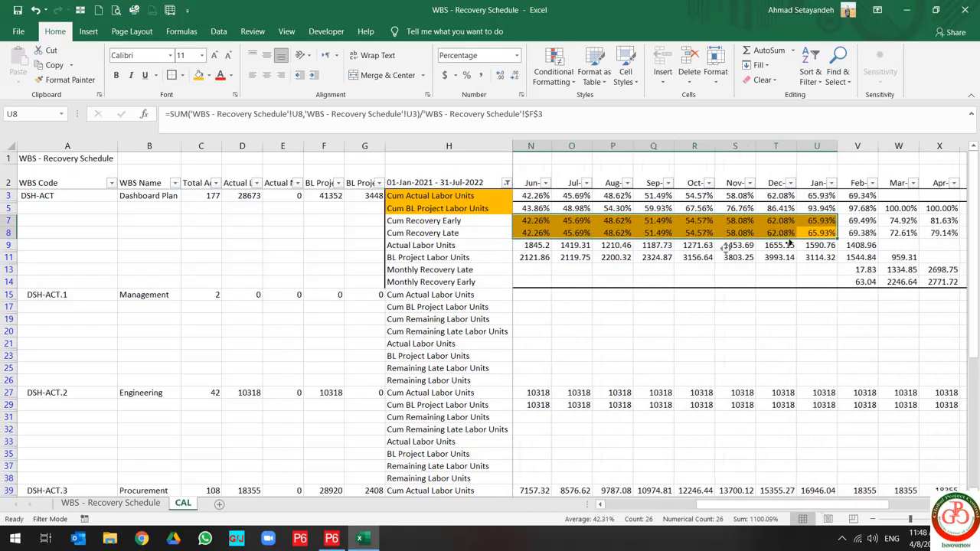
pyautogui.hscroll(2, 724, 246)
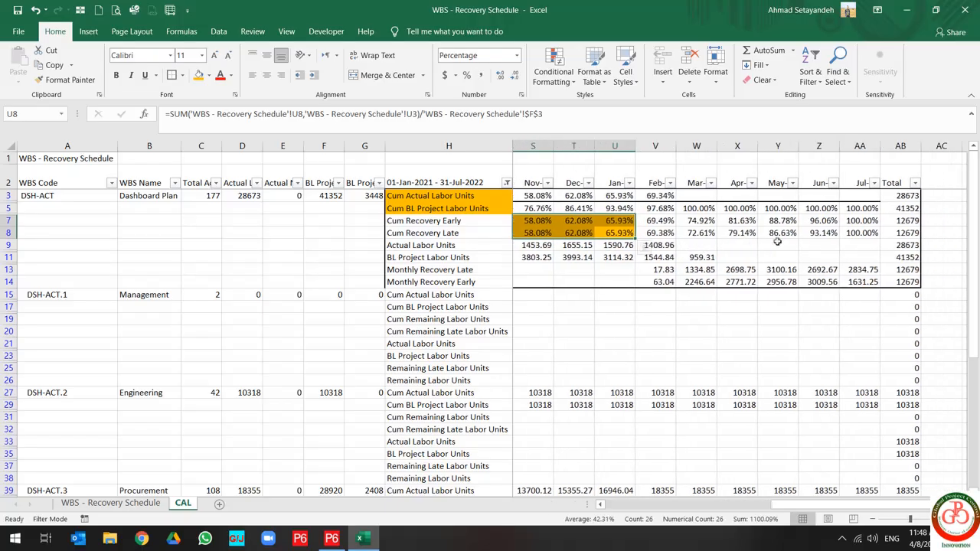
pyautogui.click(656, 224)
pyautogui.moveTo(657, 223); pyautogui.dragTo(873, 234)
pyautogui.hscroll(-1, 666, 260)
pyautogui.hscroll(-9, 668, 260)
# - Enter ='WBS - Recovery Schedule'!I9/'WBS - Recovery Schedule'!$F$3 in I9, January of the Actual Labor Units row
pyautogui.click(533, 246)
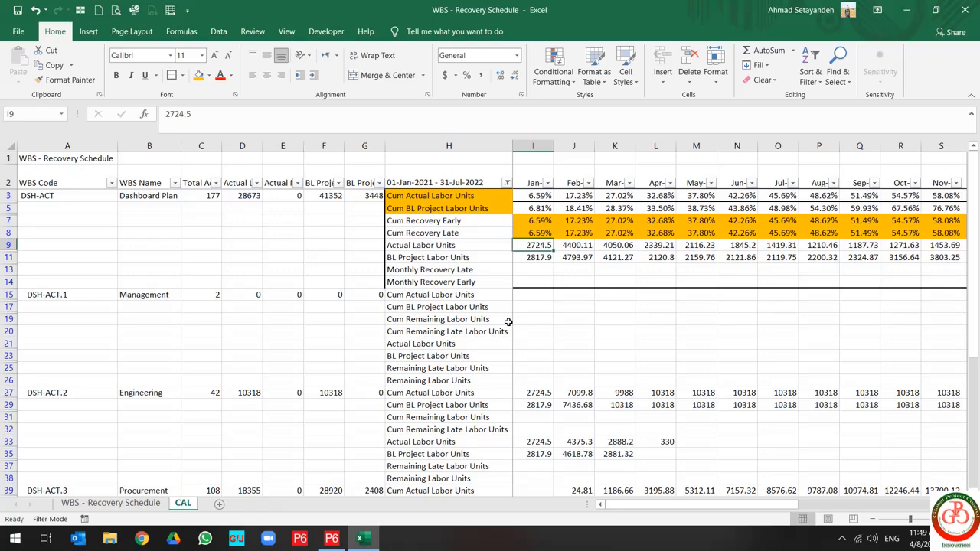
pyautogui.write('=')
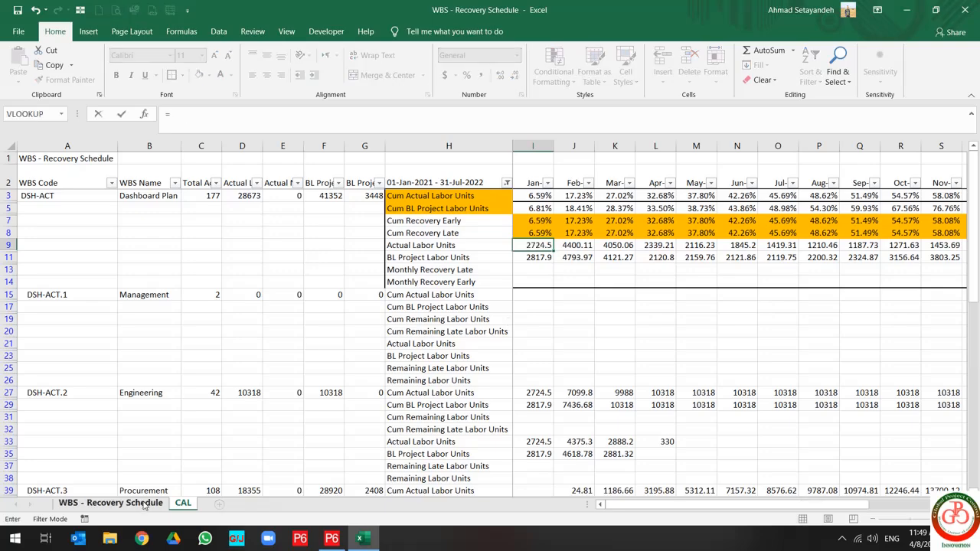
pyautogui.hotkey('ctrl', 'pageup')
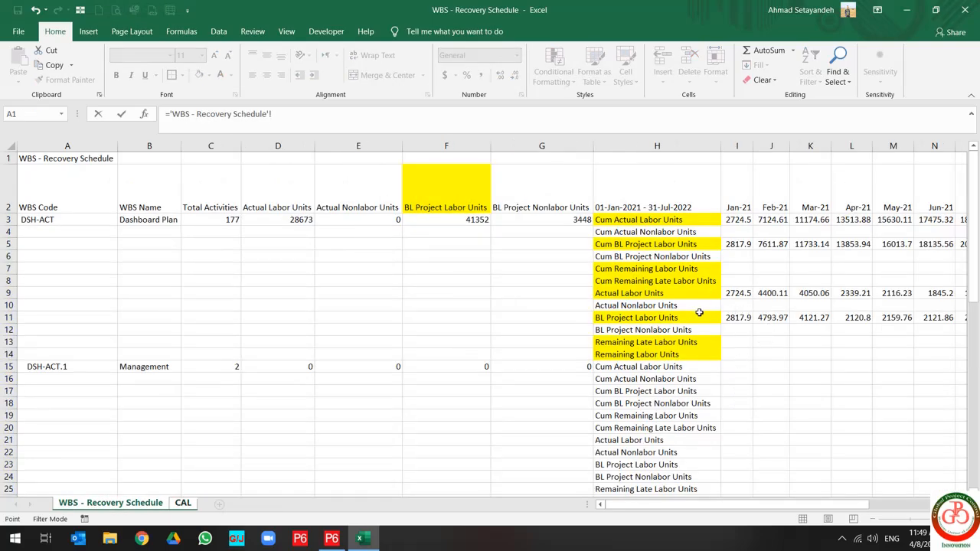
pyautogui.click(731, 294)
pyautogui.write('/')
pyautogui.click(451, 219)
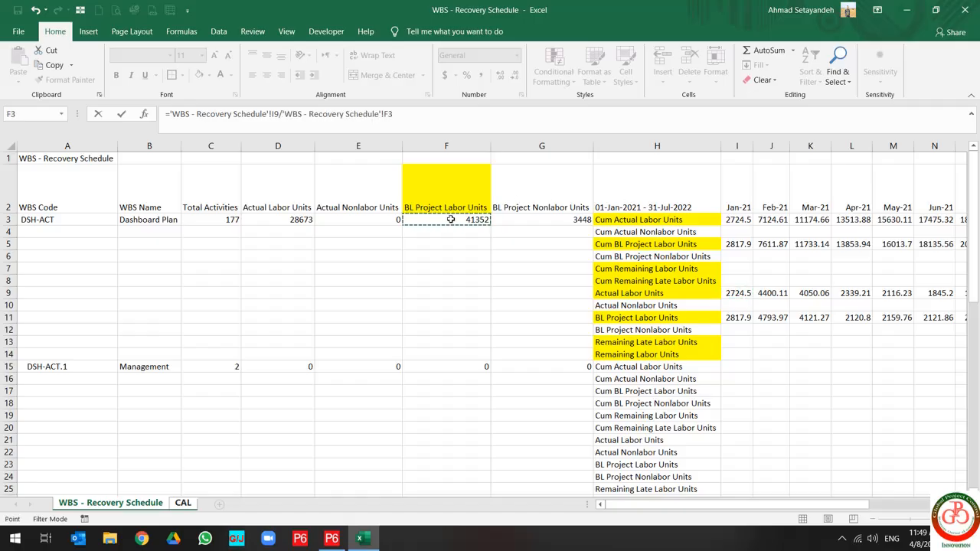
pyautogui.press('F4')
pyautogui.hotkey('ctrl', 'Return')
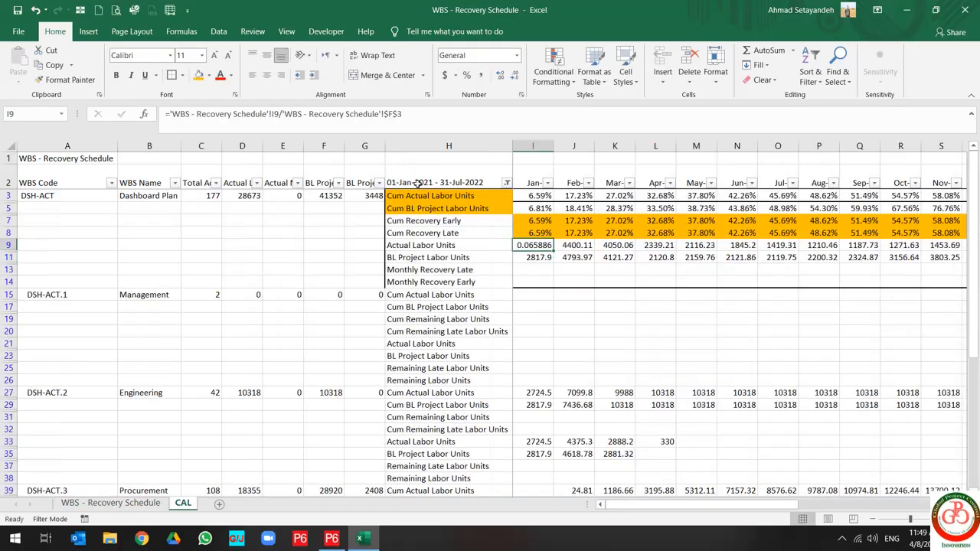
# - Format I9 as a percentage with two decimals and copy it to I11, January of BL Project Labor Units
pyautogui.click(466, 74)
pyautogui.click(499, 74)
pyautogui.click(500, 75)
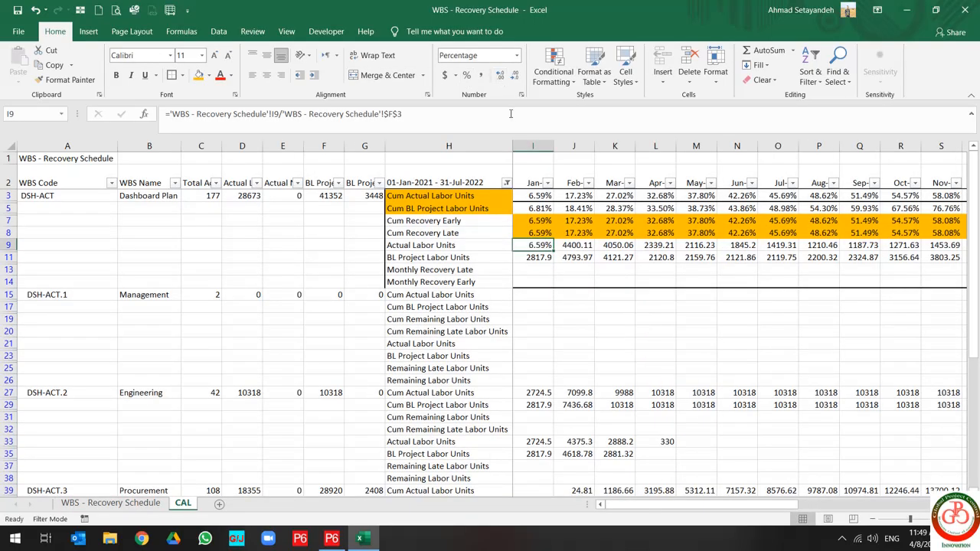
pyautogui.hotkey('ctrl', 'c')
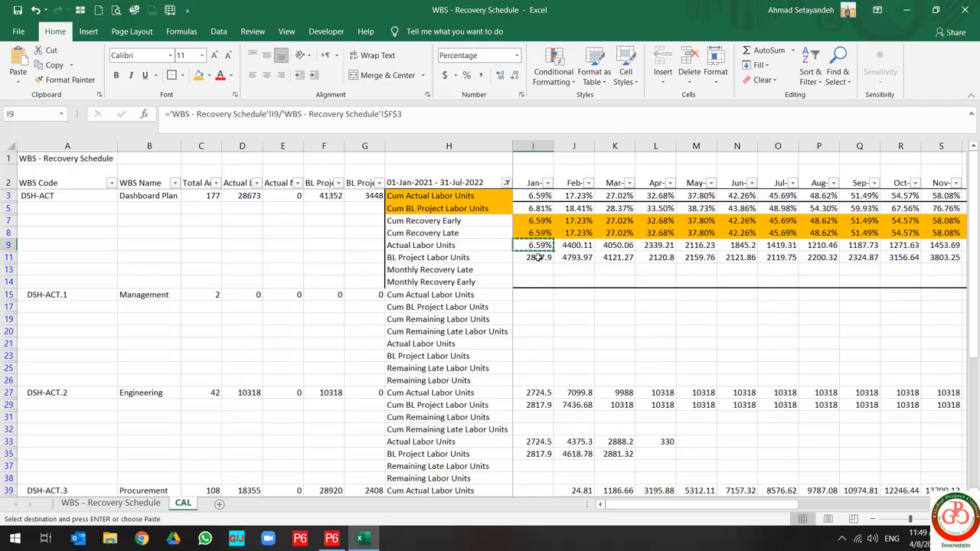
pyautogui.click(539, 258)
pyautogui.hotkey('ctrl', 'v')
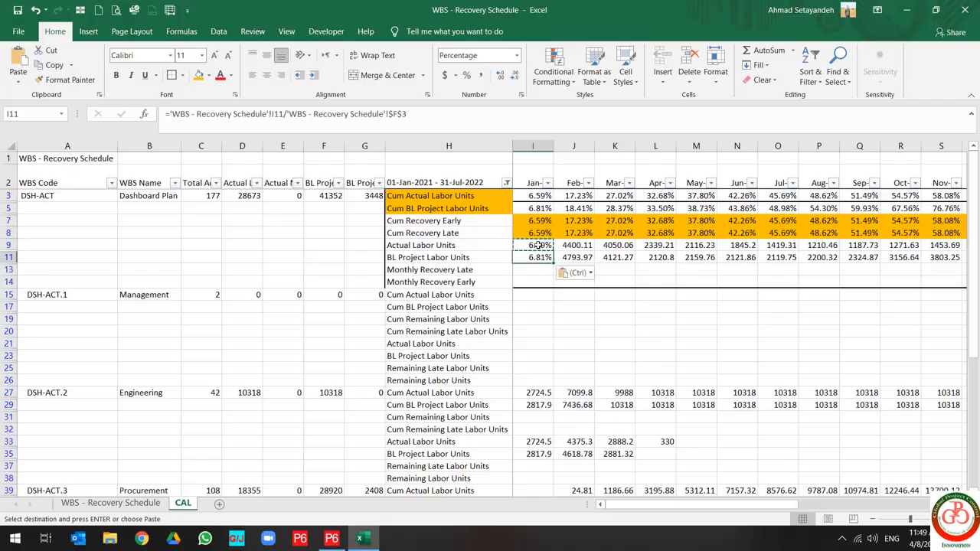
# - Try to copy the January Actual and BL Project formulas across the visible cells of J9:AA11
pyautogui.moveTo(539, 244); pyautogui.dragTo(915, 263)
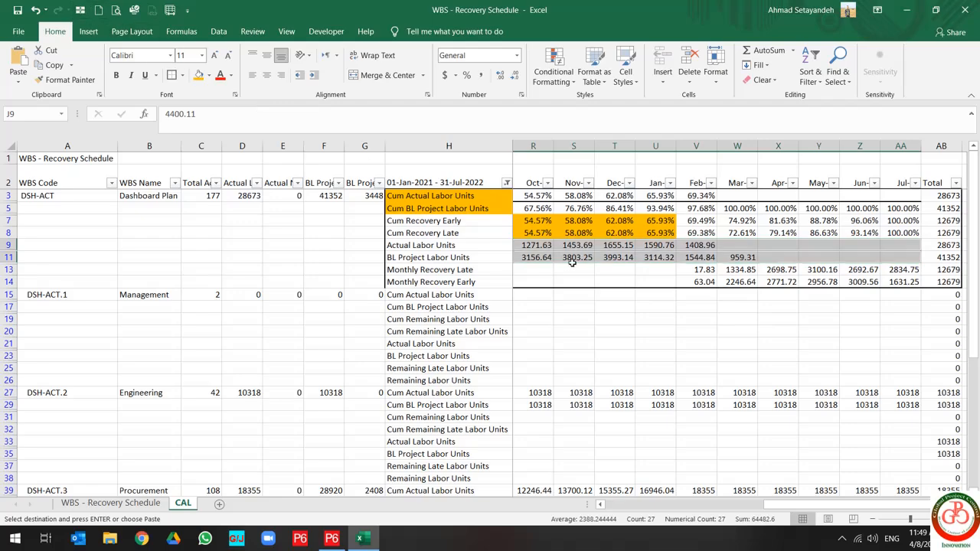
pyautogui.hotkey('ctrl', 'c')
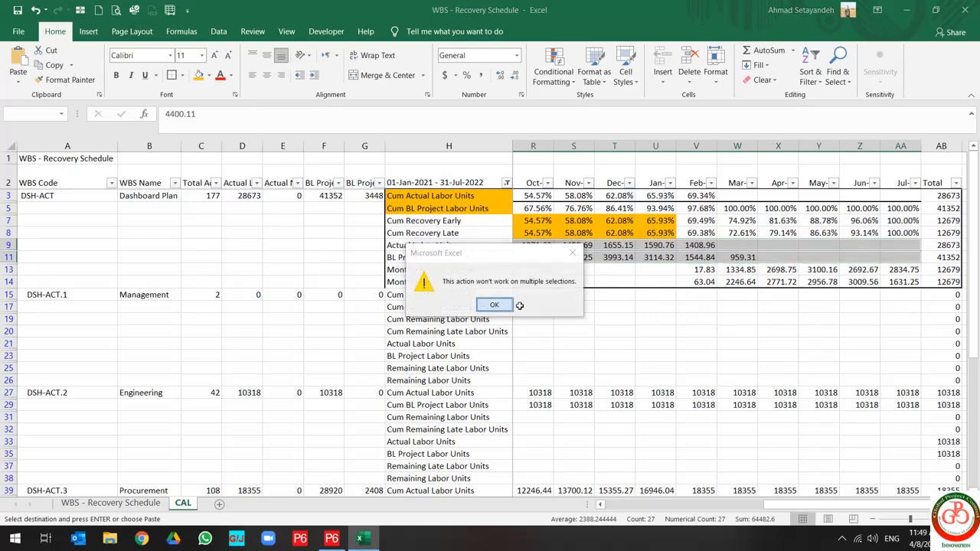
pyautogui.click(494, 304)
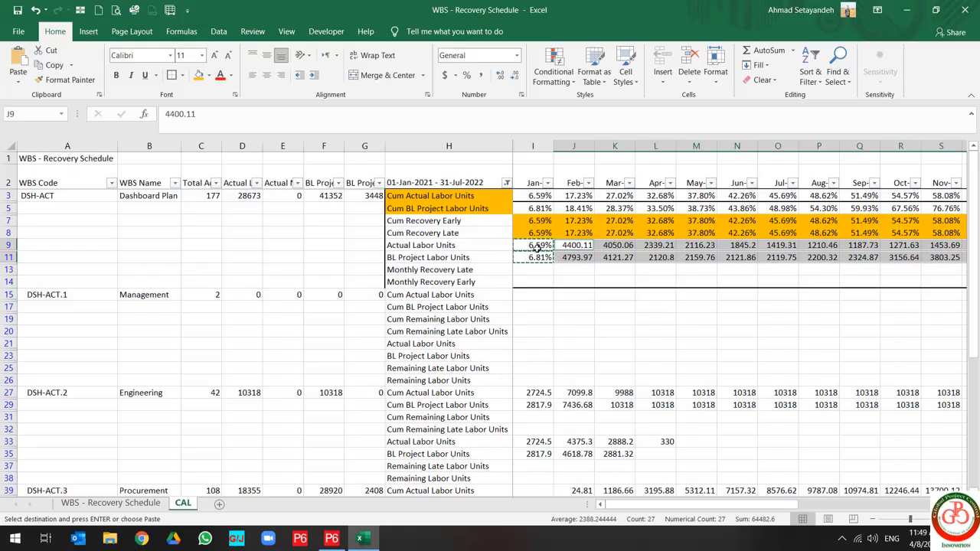
# - Paste the I9 formula into the visible cells of the Actual and BL Project Labor Units rows through column AA
pyautogui.click(538, 246)
pyautogui.moveTo(574, 245); pyautogui.dragTo(861, 253)
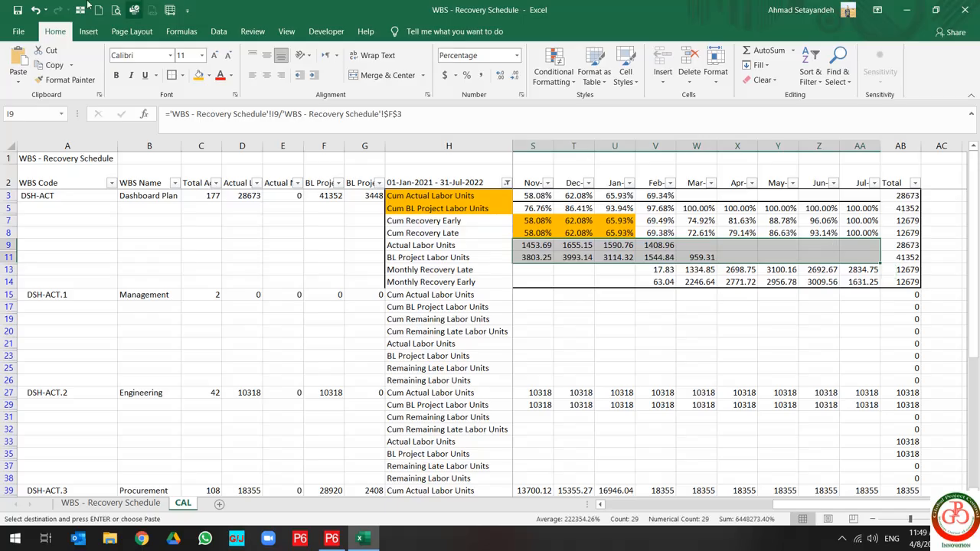
pyautogui.hotkey('ctrl', 'v')
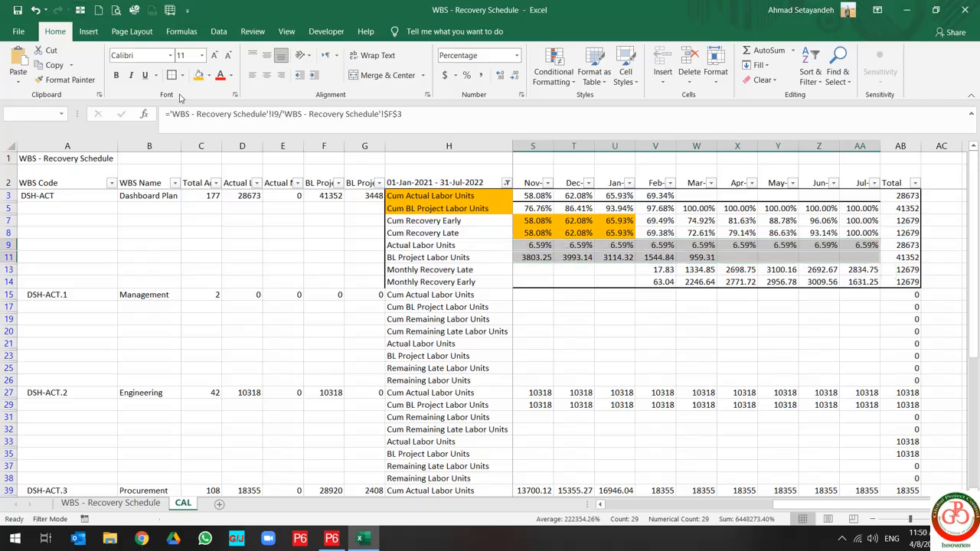
pyautogui.hscroll(-5, 689, 291)
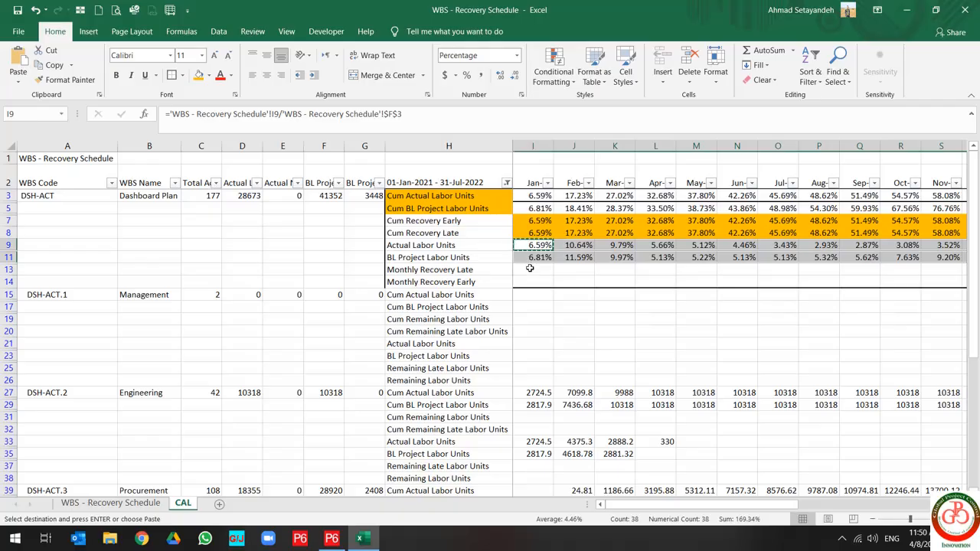
# - Enter =V8-U8 in V13, February 2022 of the Monthly Recovery Late row
pyautogui.click(530, 269)
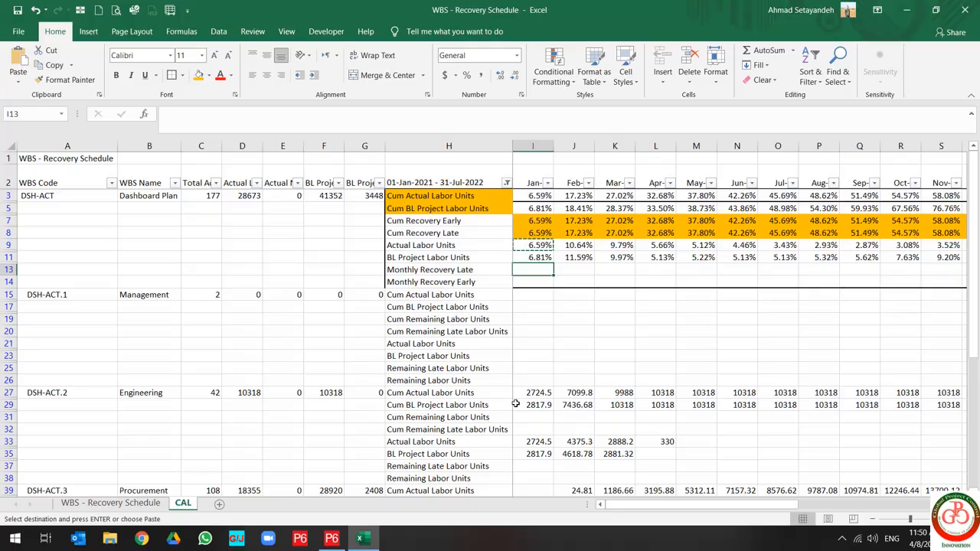
pyautogui.press('Right')
pyautogui.press('Right')
pyautogui.press('Right')
pyautogui.press('Right')
pyautogui.press('Right')
pyautogui.press('Right')
pyautogui.press('Right')
pyautogui.press('Right')
pyautogui.press('Right')
pyautogui.press('Right')
pyautogui.press('Right')
pyautogui.press('Right')
pyautogui.press('Right')
pyautogui.press('Right')
pyautogui.press('Right')
pyautogui.press('Right')
pyautogui.press('Right')
pyautogui.press('Right')
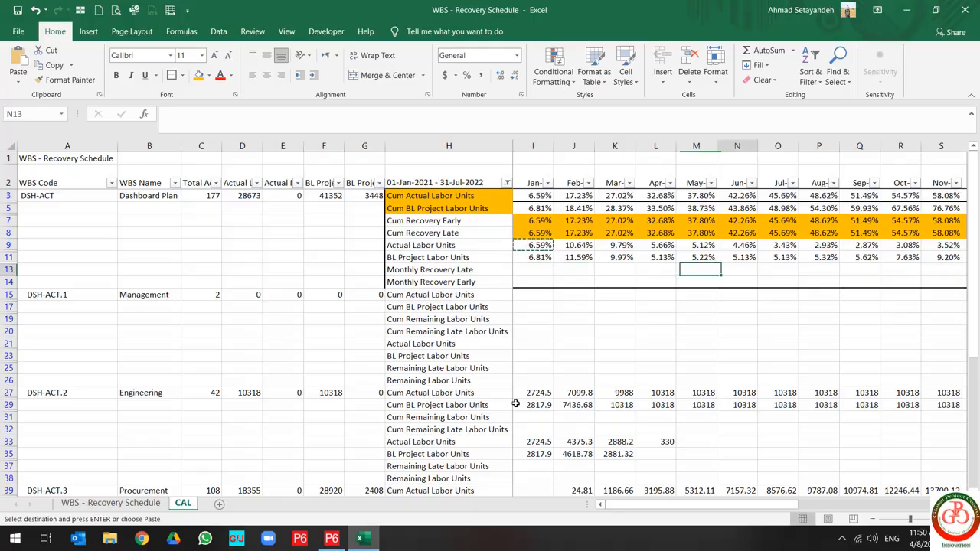
pyautogui.press('Left')
pyautogui.press('Left')
pyautogui.press('Left')
pyautogui.press('Left')
pyautogui.press('Left')
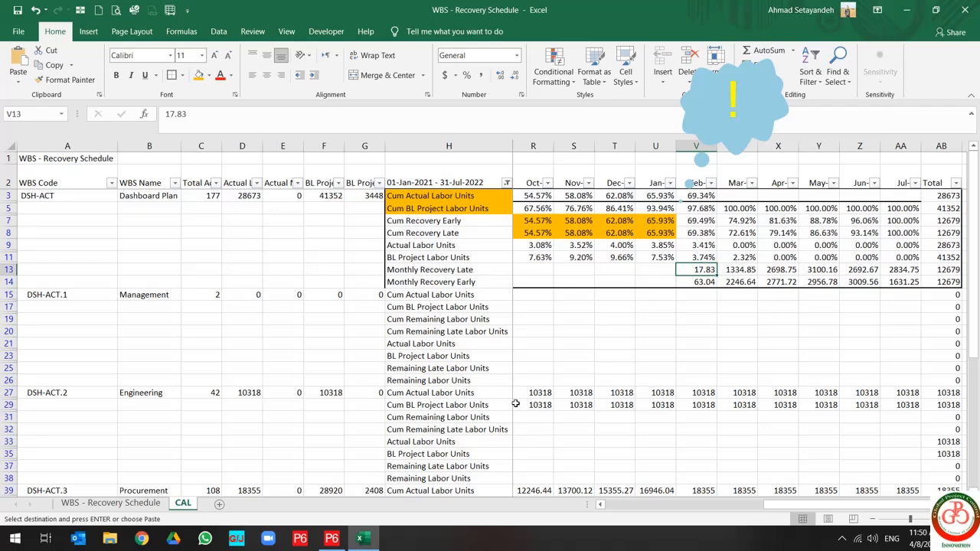
pyautogui.write('=')
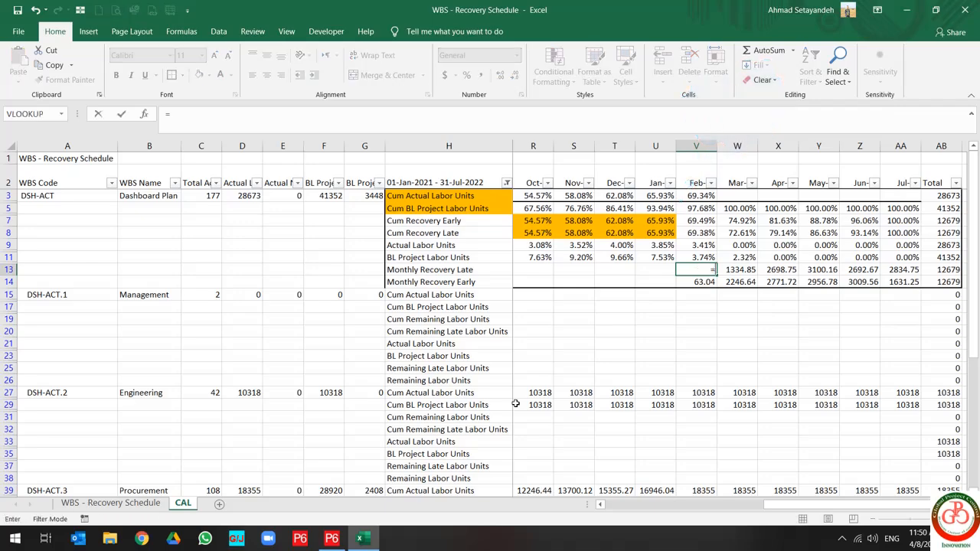
pyautogui.press('Up')
pyautogui.press('Up')
pyautogui.press('Up')
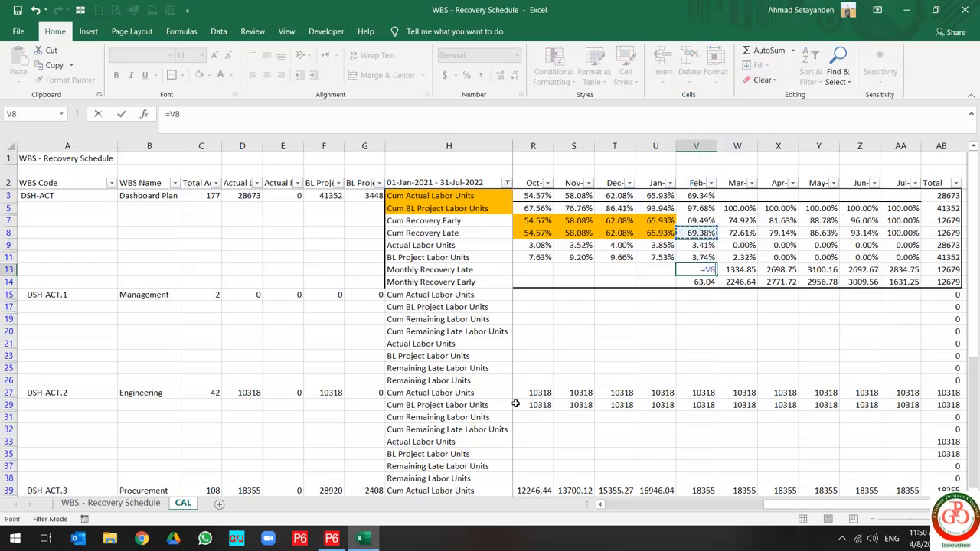
pyautogui.write('-')
pyautogui.press('Up')
pyautogui.press('Up')
pyautogui.press('Up')
pyautogui.press('Left')
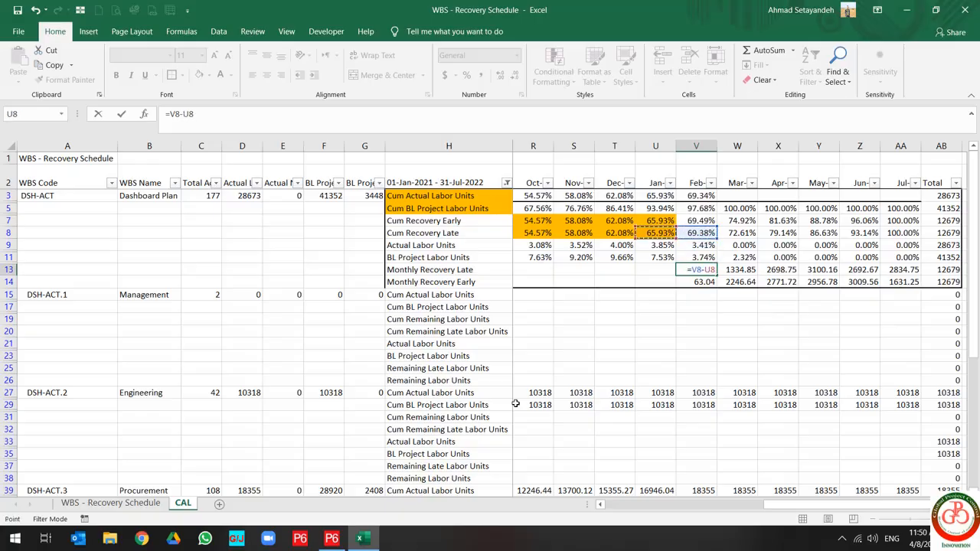
pyautogui.press('Return')
pyautogui.press('Up')
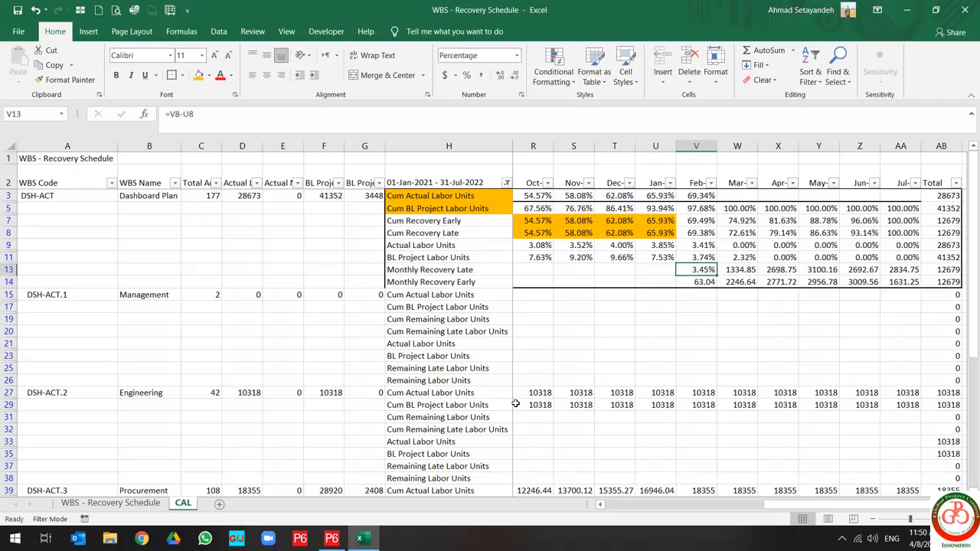
# - Copy the Monthly Recovery Late formula from V13 to W13:AA13
pyautogui.hotkey('ctrl', 'c')
pyautogui.press('Right')
pyautogui.hotkey('shift', 'Right')
pyautogui.hotkey('shift', 'Right')
pyautogui.hotkey('shift', 'Right')
pyautogui.hotkey('shift', 'Right')
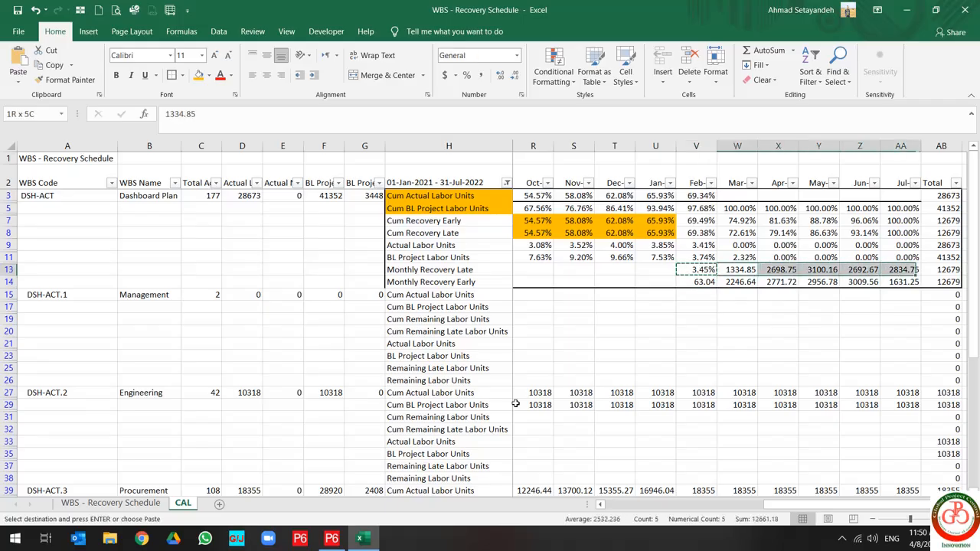
pyautogui.hotkey('ctrl', 'v')
# - Enter =V7-U7 in V14, February 2022 of the Monthly Recovery Early row
pyautogui.press('Down')
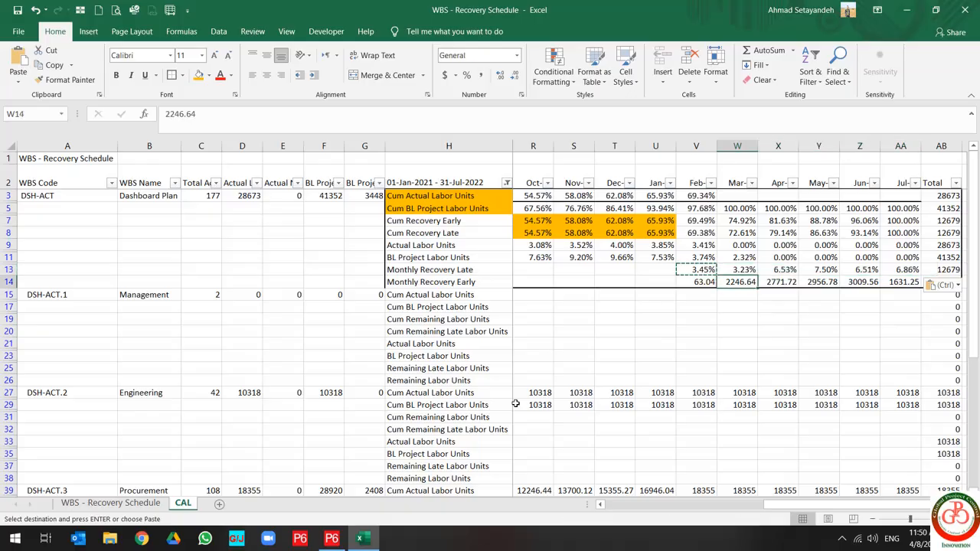
pyautogui.press('Left')
pyautogui.write('=')
pyautogui.press('Up')
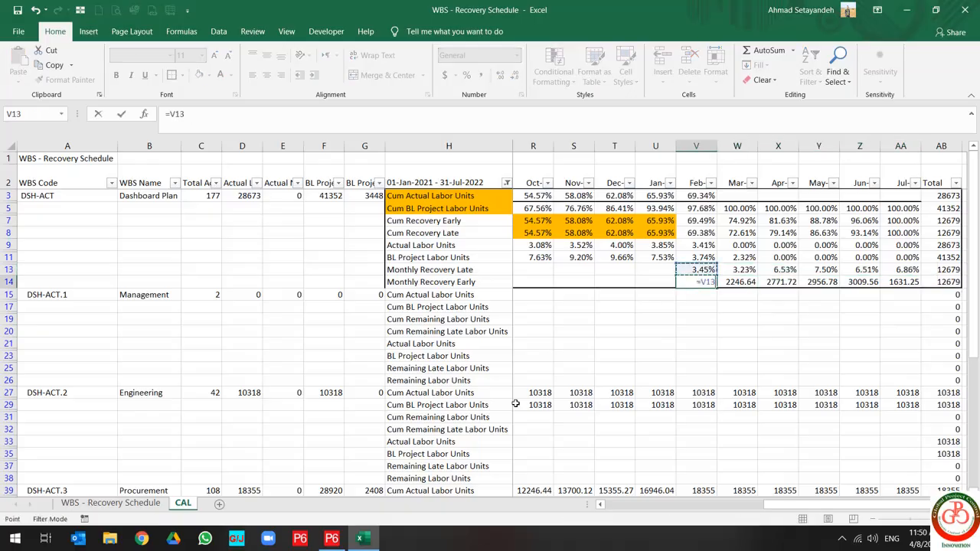
pyautogui.press('Up')
pyautogui.press('Up')
pyautogui.press('Up')
pyautogui.press('Up')
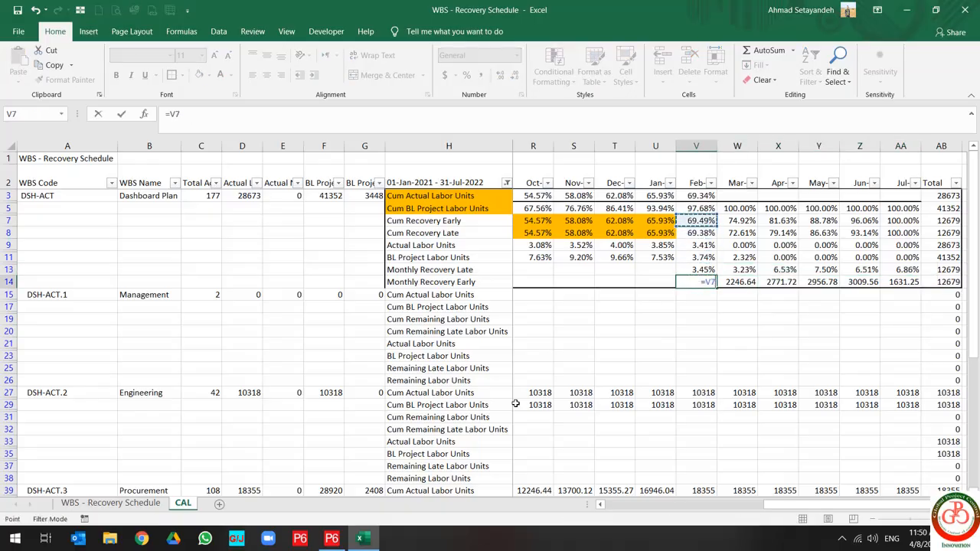
pyautogui.write('-')
pyautogui.press('Down')
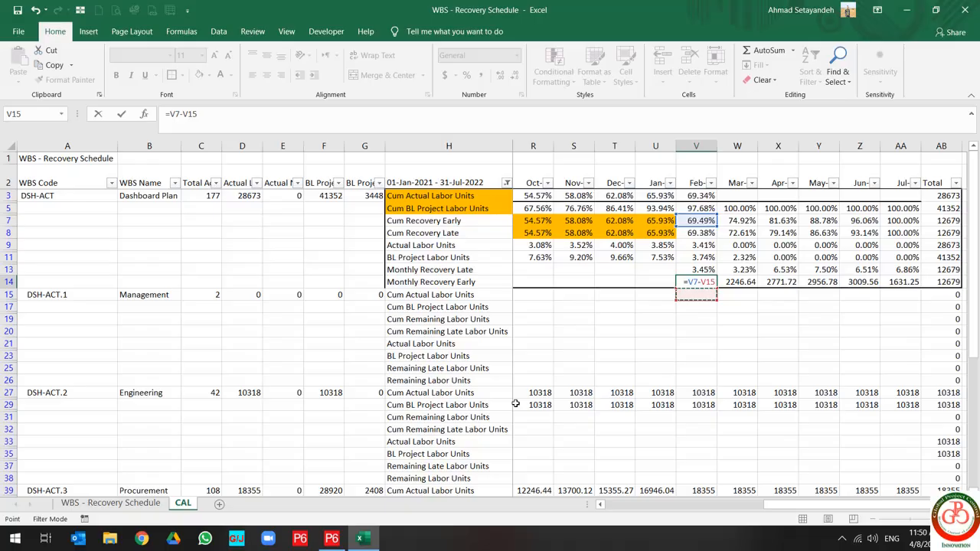
pyautogui.press('Up')
pyautogui.press('Up')
pyautogui.press('Up')
pyautogui.press('Up')
pyautogui.press('Up')
pyautogui.press('Up')
pyautogui.press('Left')
pyautogui.press('Return')
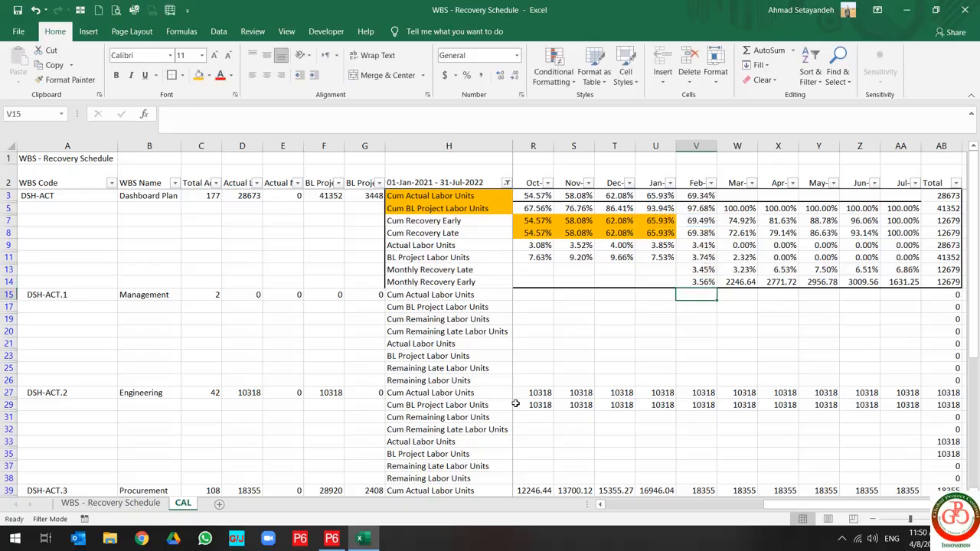
# - Copy the Monthly Recovery Early formula from V14 to W14:AA14
pyautogui.press('Up')
pyautogui.hotkey('ctrl', 'c')
pyautogui.press('Right')
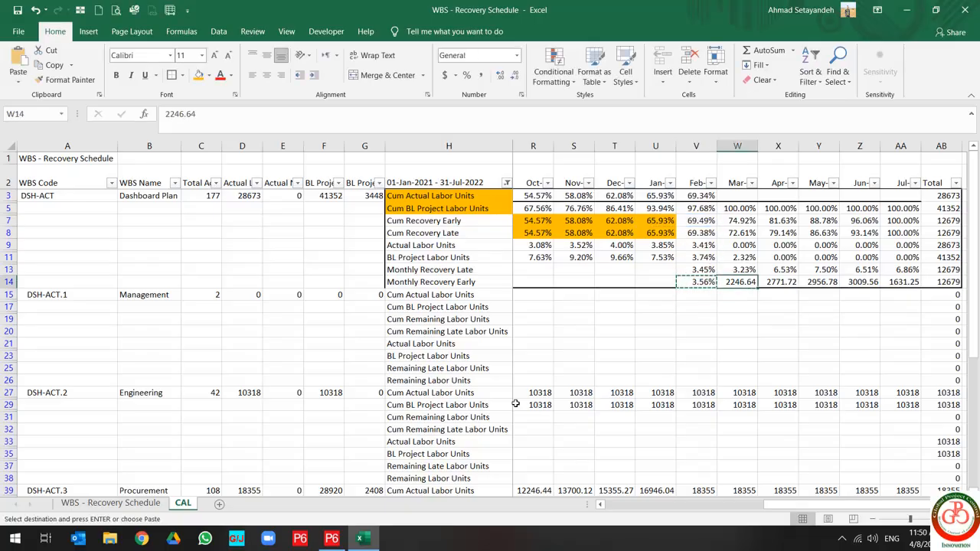
pyautogui.hotkey('shift', 'Right')
pyautogui.hotkey('shift', 'Right')
pyautogui.hotkey('shift', 'Right')
pyautogui.hotkey('shift', 'Right')
pyautogui.hotkey('shift', 'Right')
pyautogui.hotkey('shift', 'Left')
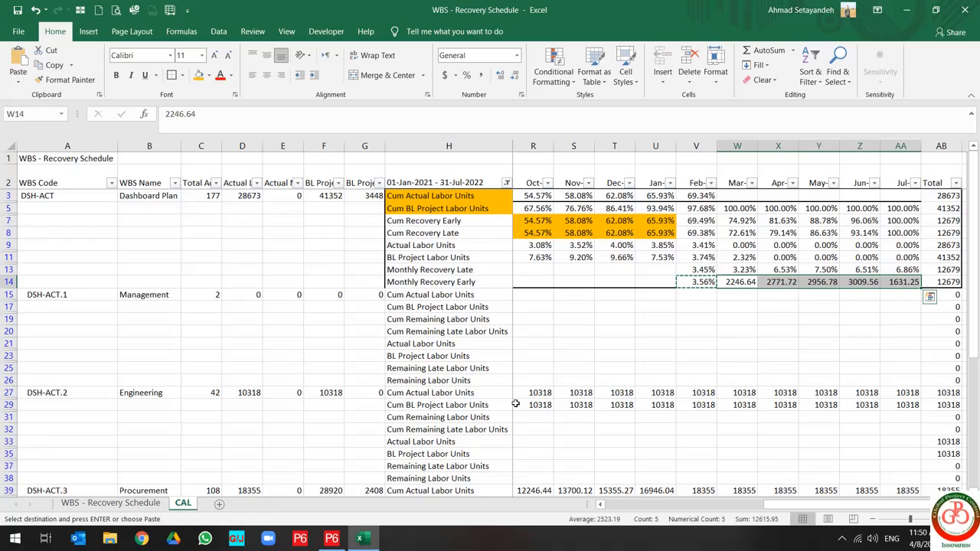
pyautogui.hotkey('ctrl', 'v')
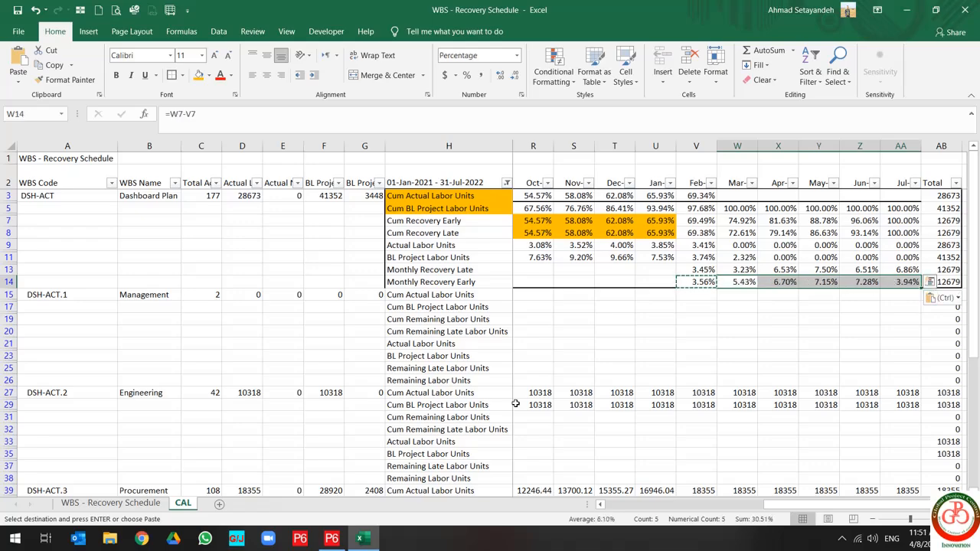
# - Insert a 2-D clustered column chart from the Dashboard Plan labels and monthly data in H2:AA14
pyautogui.press('Up')
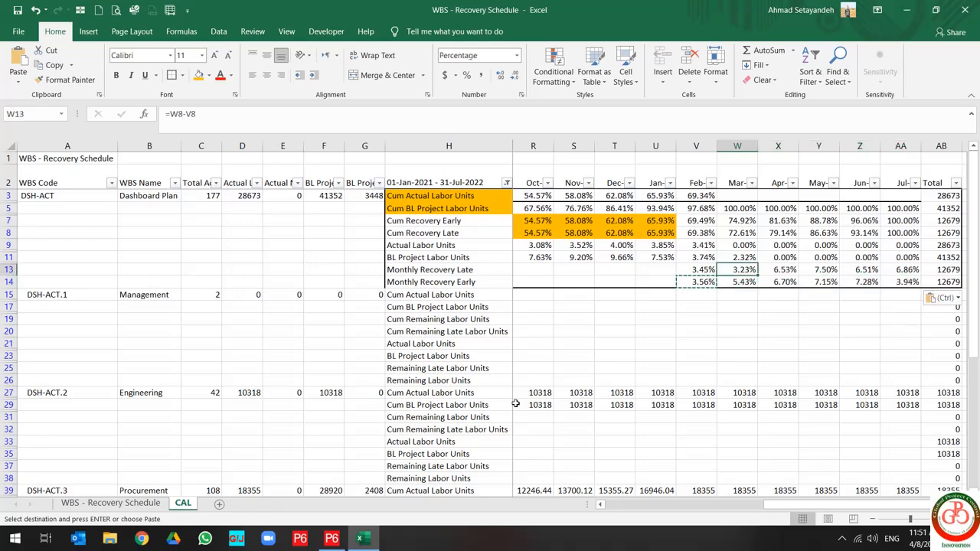
pyautogui.press('Right')
pyautogui.press('Right')
pyautogui.press('Right')
pyautogui.press('Right')
pyautogui.press('Up')
pyautogui.press('Up')
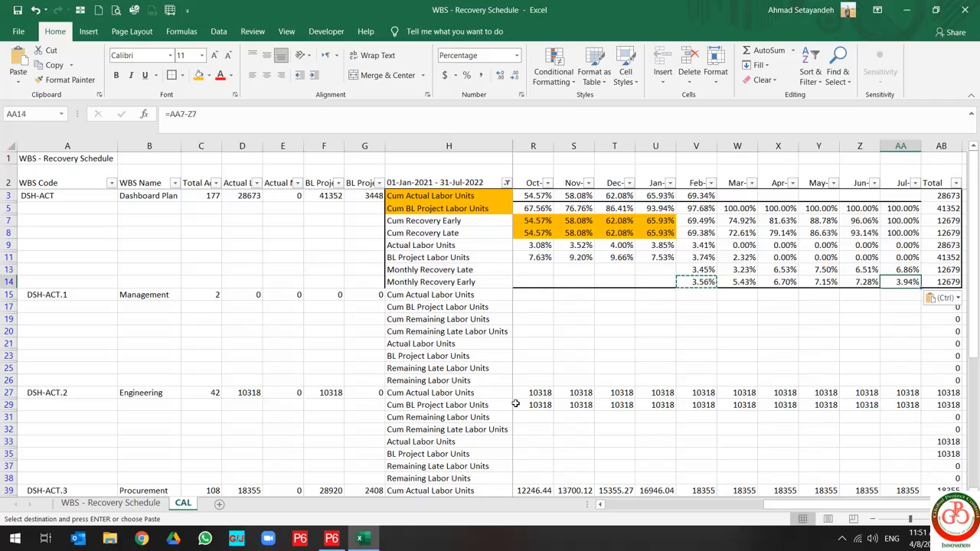
pyautogui.press('Down')
pyautogui.press('Down')
pyautogui.press('Down')
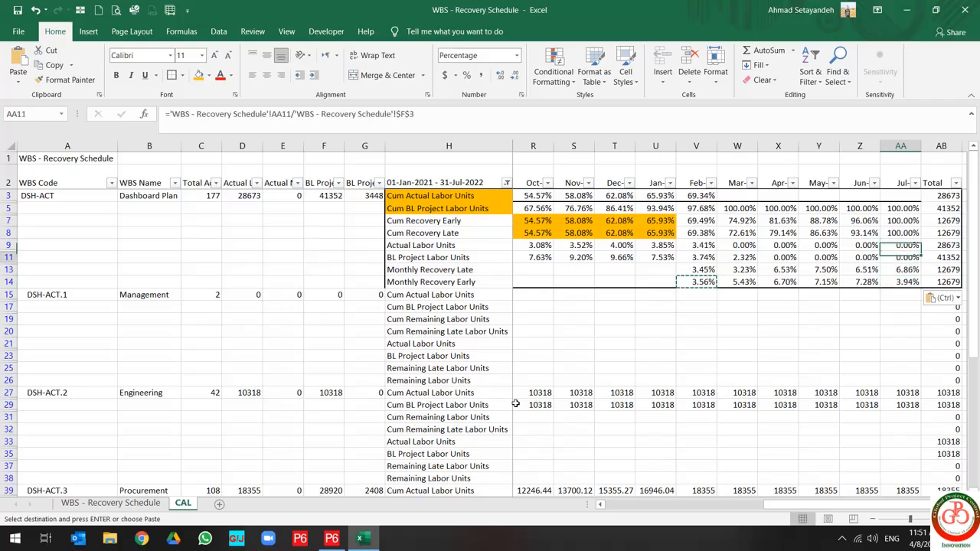
pyautogui.hotkey('shift', 'Up')
pyautogui.hotkey('shift', 'Up')
pyautogui.hotkey('shift', 'Up')
pyautogui.hotkey('shift', 'Up')
pyautogui.hotkey('shift', 'Up')
pyautogui.hotkey('shift', 'Up')
pyautogui.hotkey('shift', 'Up')
pyautogui.hotkey('shift', 'Up')
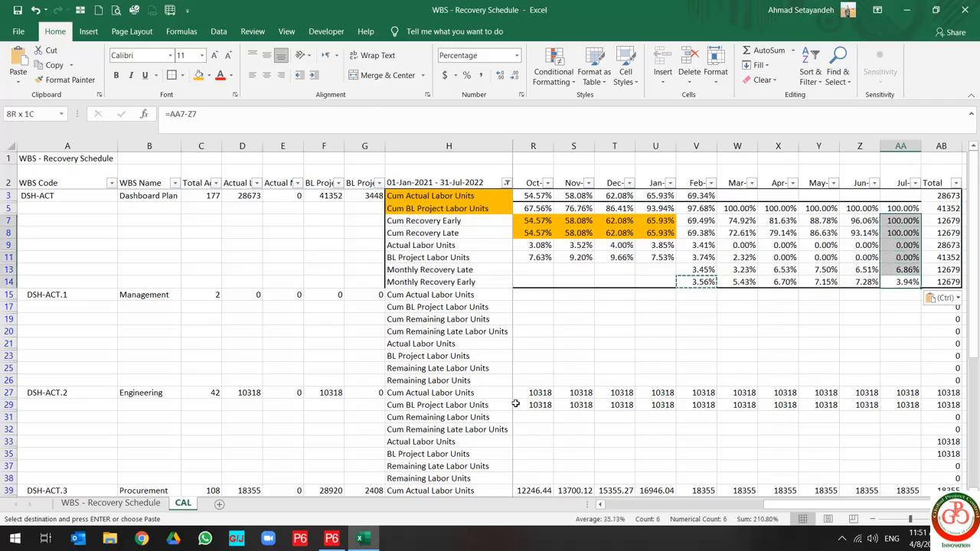
pyautogui.hotkey('shift', 'Left')
pyautogui.hotkey('shift', 'Left')
pyautogui.hotkey('shift', 'Left')
pyautogui.hotkey('shift', 'Left')
pyautogui.hotkey('shift', 'Left')
pyautogui.hotkey('shift', 'Left')
pyautogui.hotkey('shift', 'Left')
pyautogui.hotkey('shift', 'Left')
pyautogui.hotkey('shift', 'Left')
pyautogui.hotkey('shift', 'Left')
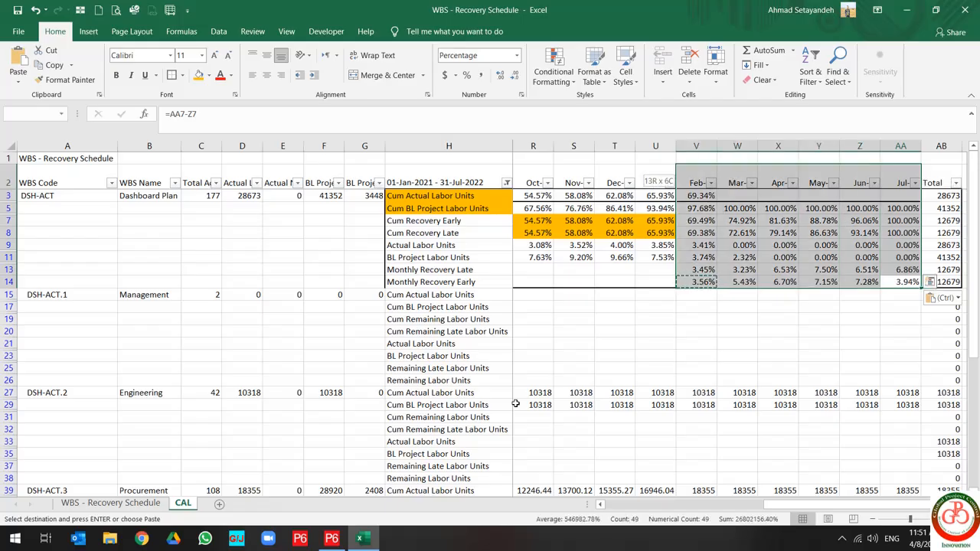
pyautogui.hotkey('shift', 'Left')
pyautogui.hotkey('shift', 'Left')
pyautogui.hotkey('shift', 'Left')
pyautogui.hotkey('shift', 'Left')
pyautogui.hotkey('shift', 'Left')
pyautogui.hotkey('shift', 'Left')
pyautogui.hotkey('shift', 'Left')
pyautogui.hotkey('shift', 'Left')
pyautogui.hotkey('shift', 'Left')
pyautogui.hotkey('shift', 'Left')
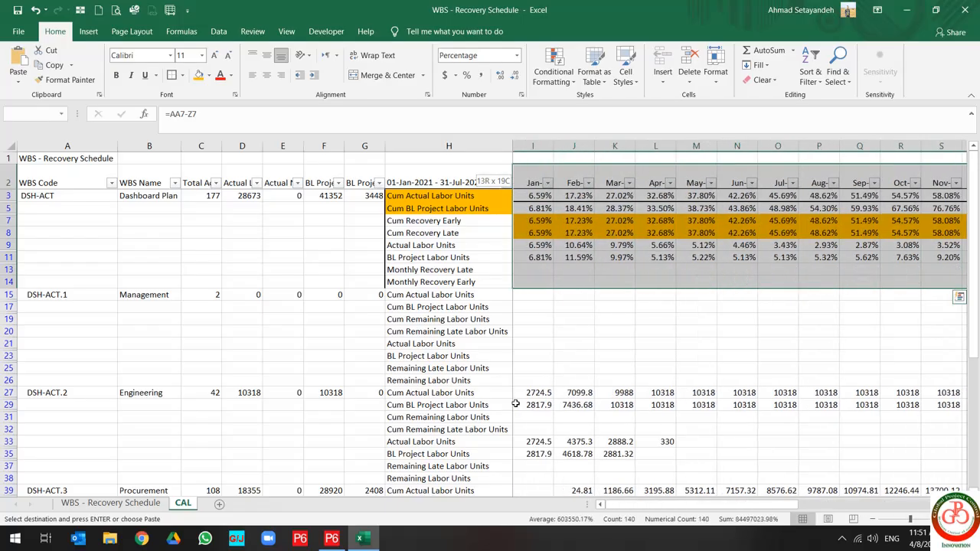
pyautogui.hotkey('shift', 'Right')
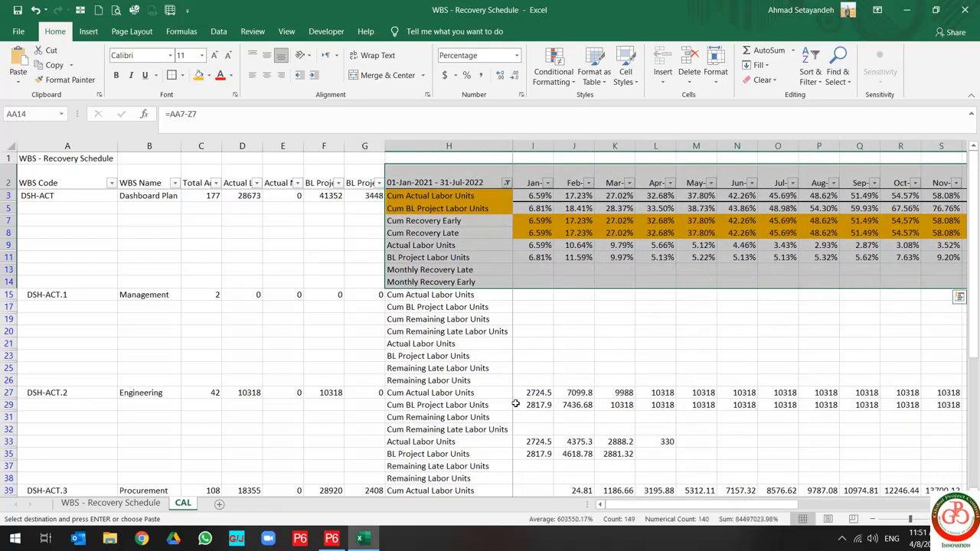
pyautogui.click(89, 32)
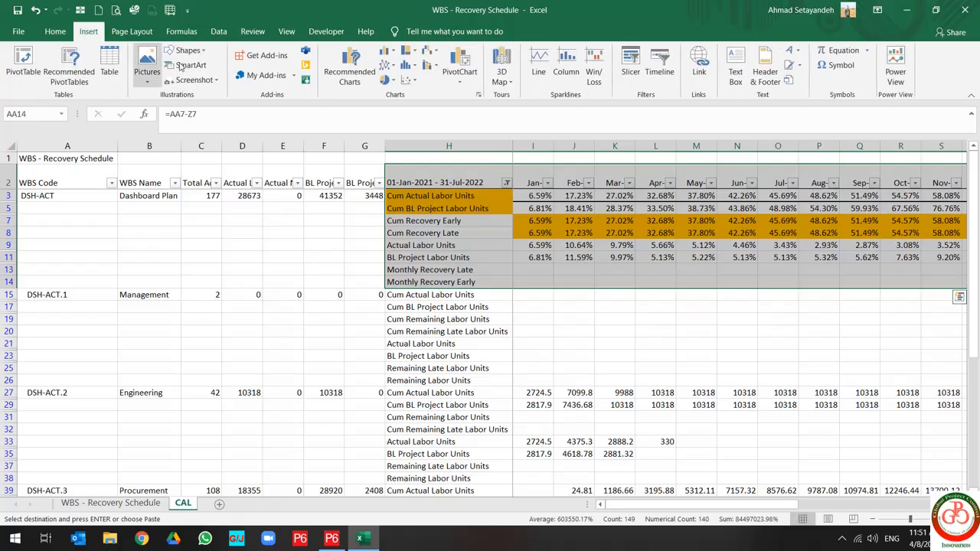
pyautogui.click(386, 51)
pyautogui.click(395, 91)
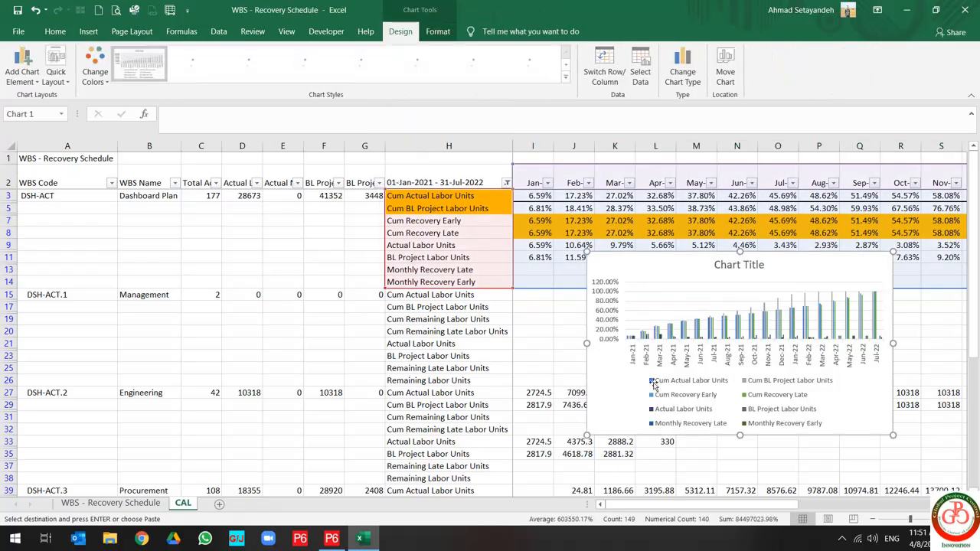
# - Move the chart to a new sheet named Recovry Curve
pyautogui.moveTo(687, 270); pyautogui.dragTo(267, 220)
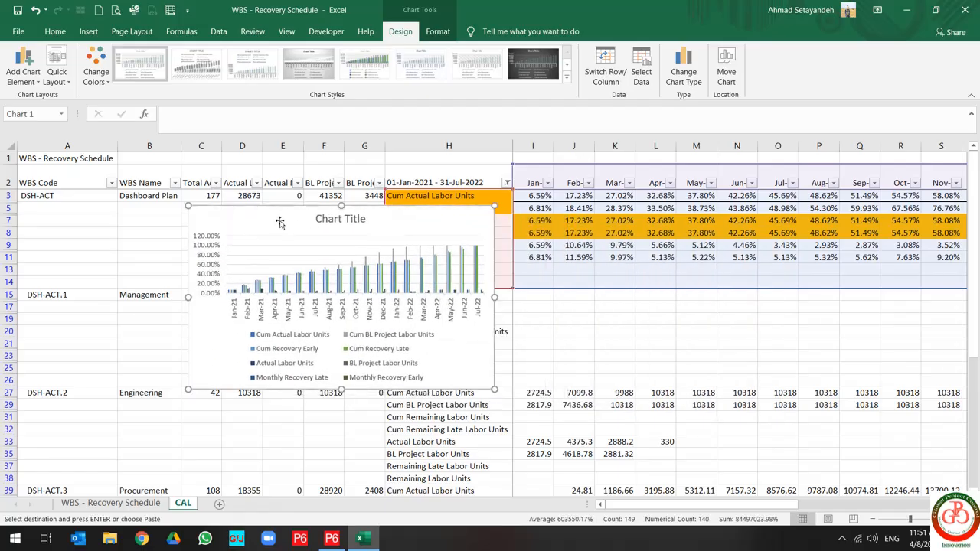
pyautogui.rightClick(281, 224)
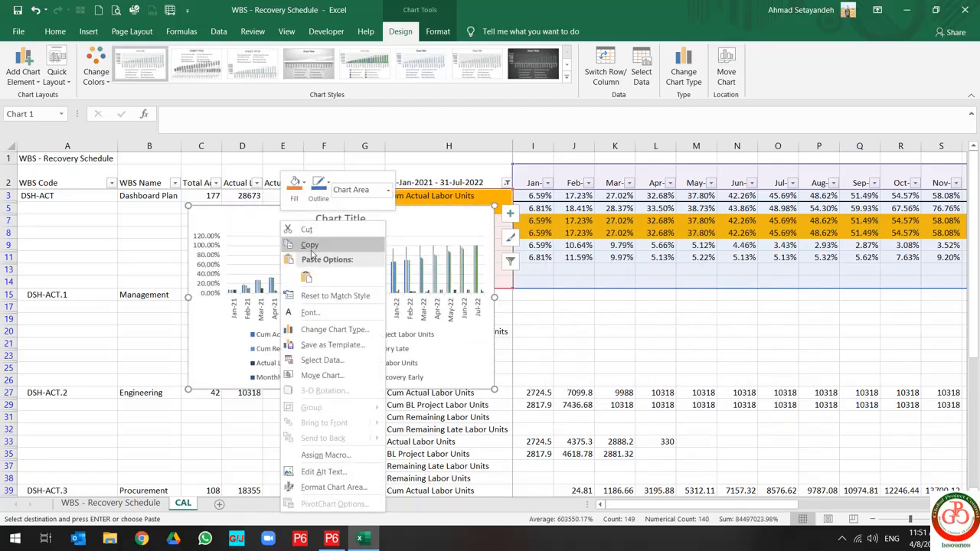
pyautogui.click(337, 376)
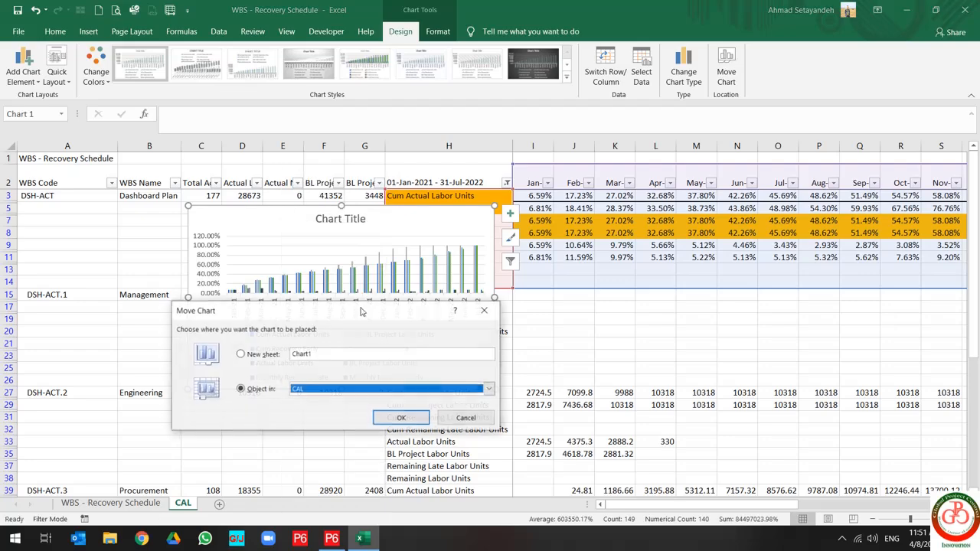
pyautogui.click(260, 354)
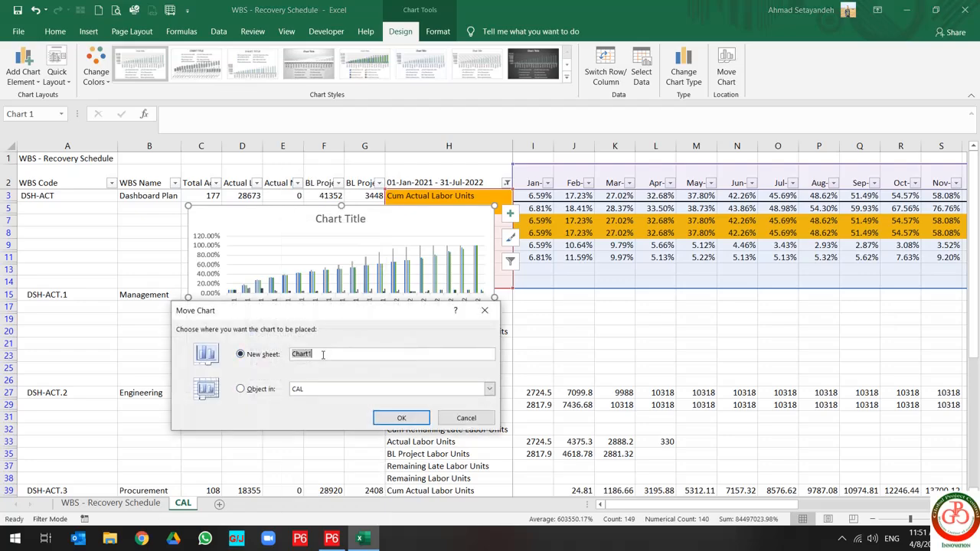
pyautogui.write('Recovry Curve')
pyautogui.press('Return')
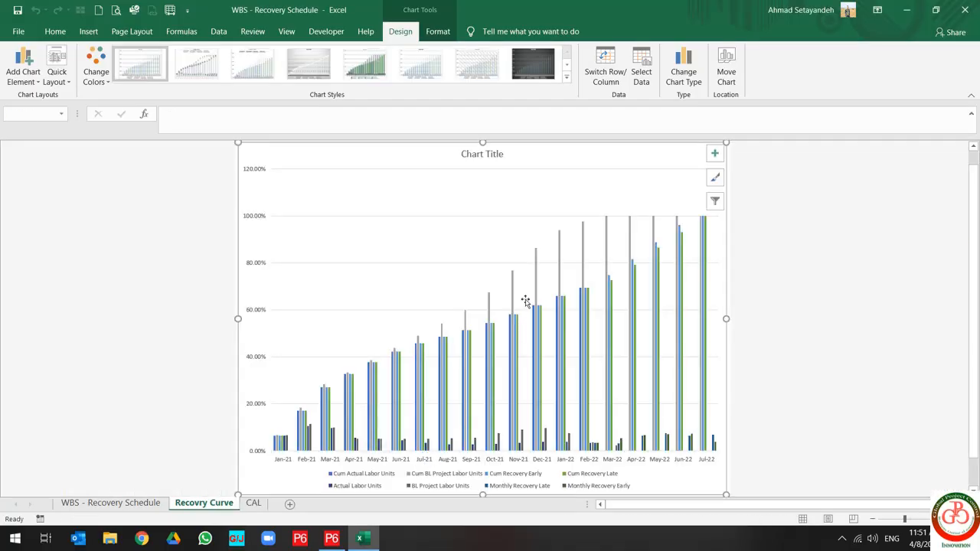
# - Change the Cum Actual Labor Units and Cum BL Project Labor Units series to lines on the secondary axis
pyautogui.click(536, 283)
pyautogui.click(683, 71)
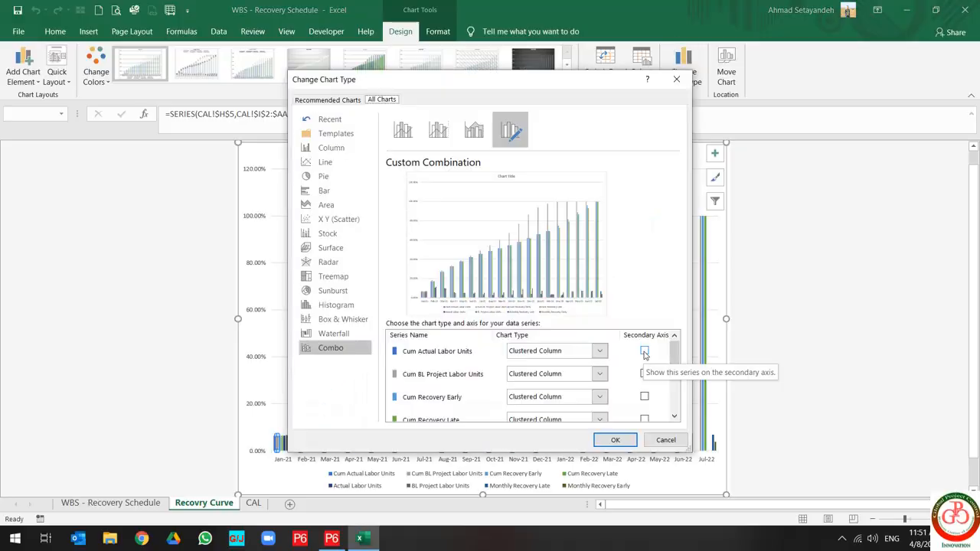
pyautogui.click(644, 351)
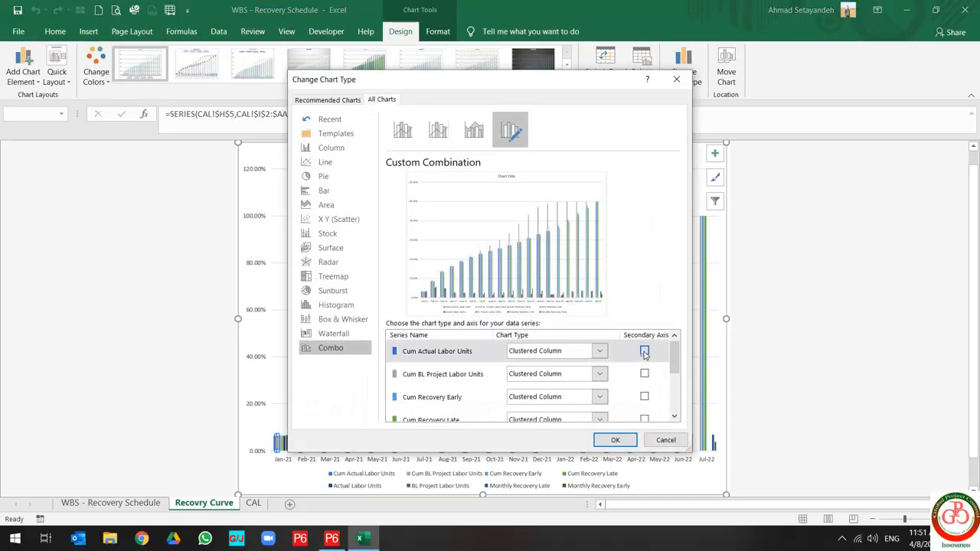
pyautogui.click(569, 354)
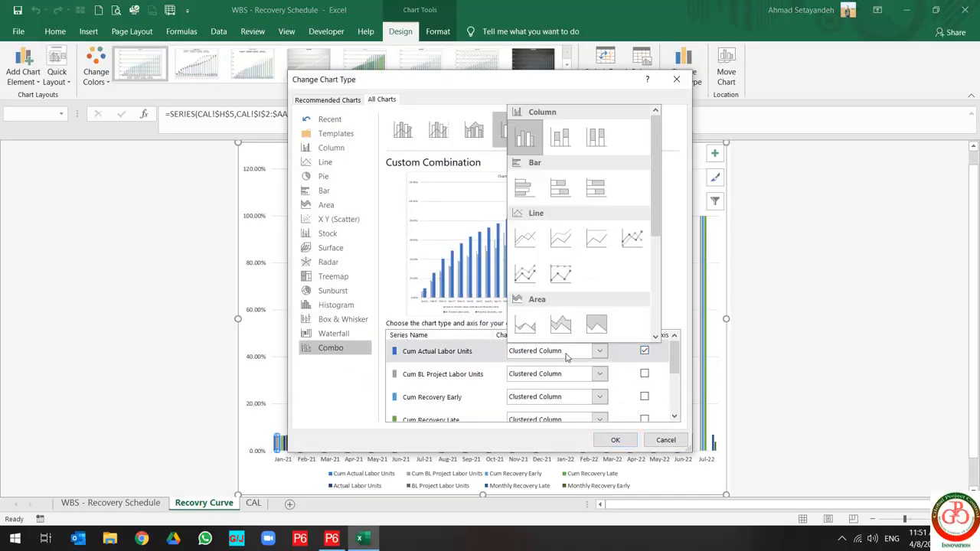
pyautogui.click(524, 240)
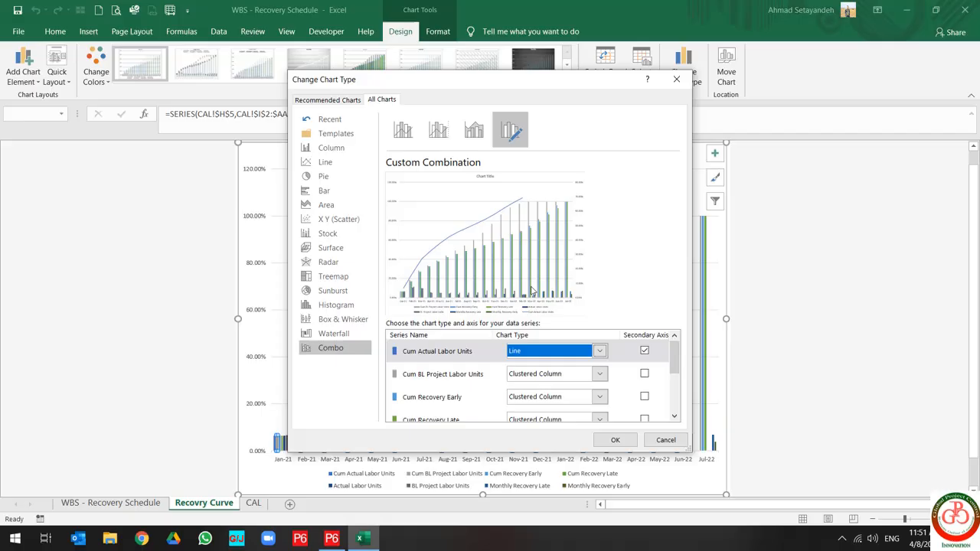
pyautogui.click(540, 376)
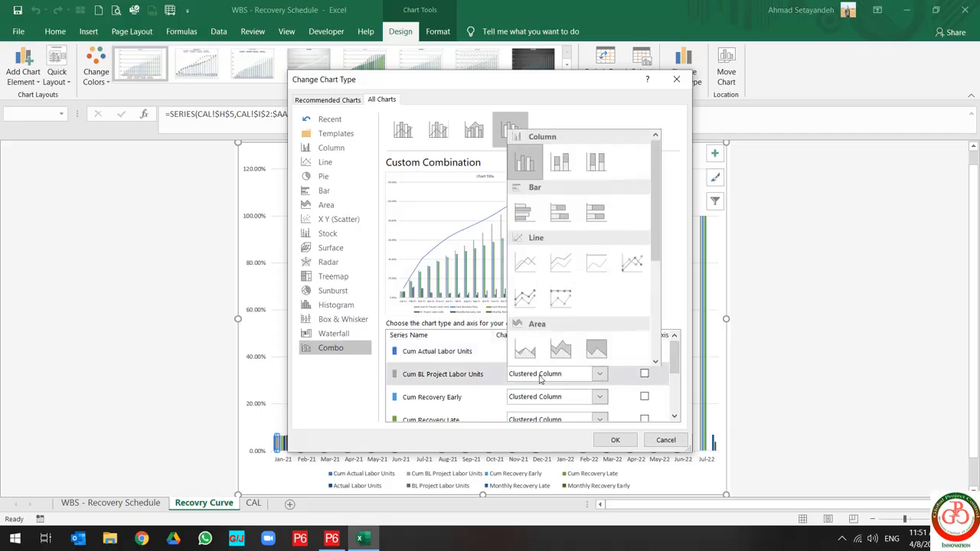
pyautogui.click(524, 263)
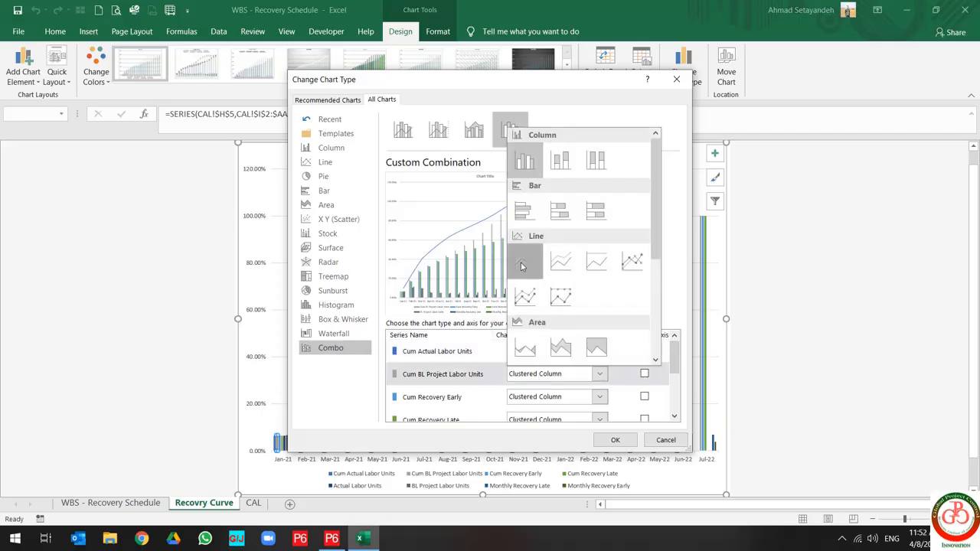
pyautogui.click(643, 373)
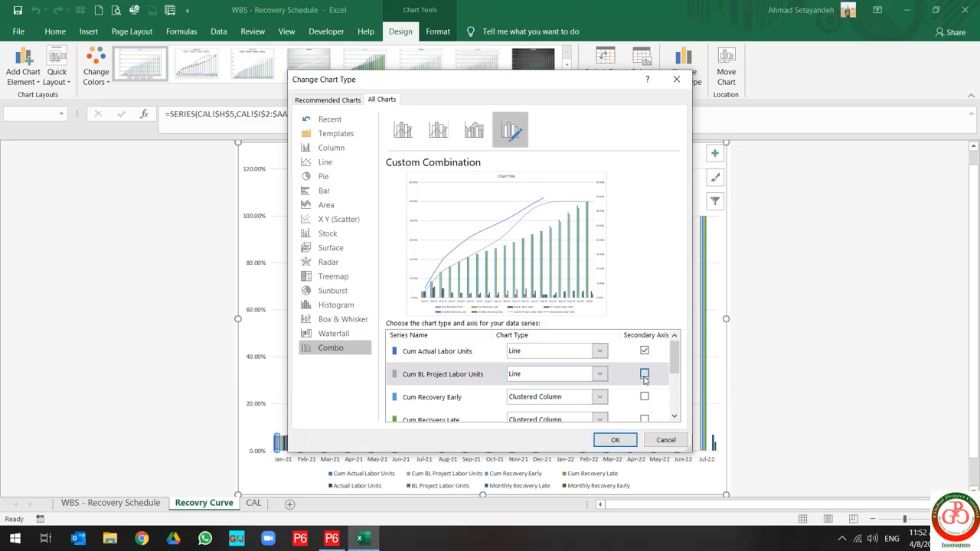
# - Change the Cum Recovery Early and Cum Recovery Late series to lines on the secondary axis and apply the combo chart
pyautogui.moveTo(677, 364); pyautogui.dragTo(675, 372)
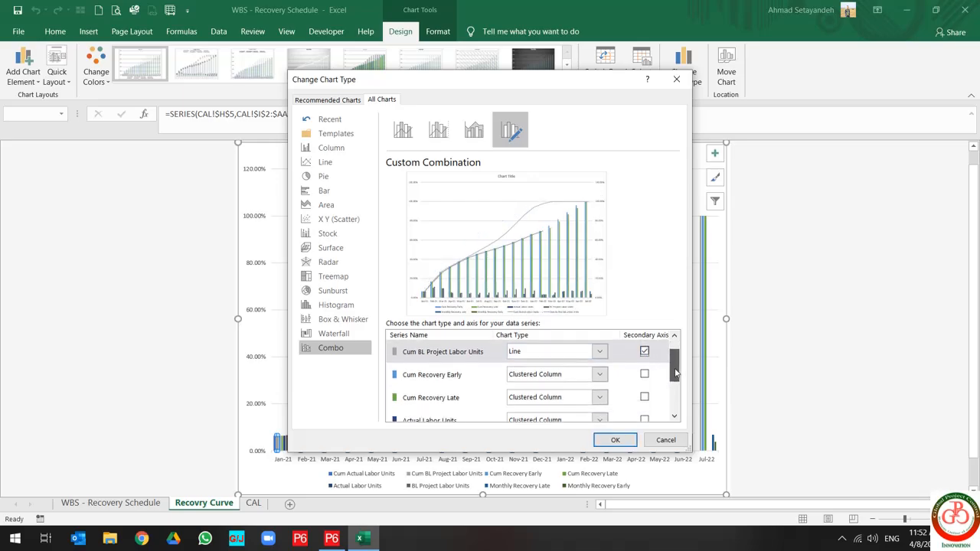
pyautogui.click(554, 368)
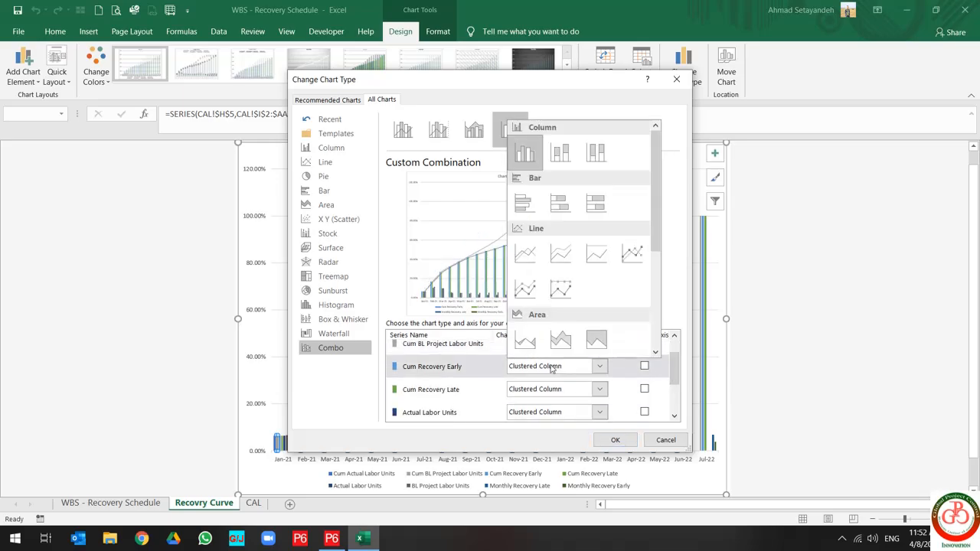
pyautogui.click(525, 252)
pyautogui.click(644, 367)
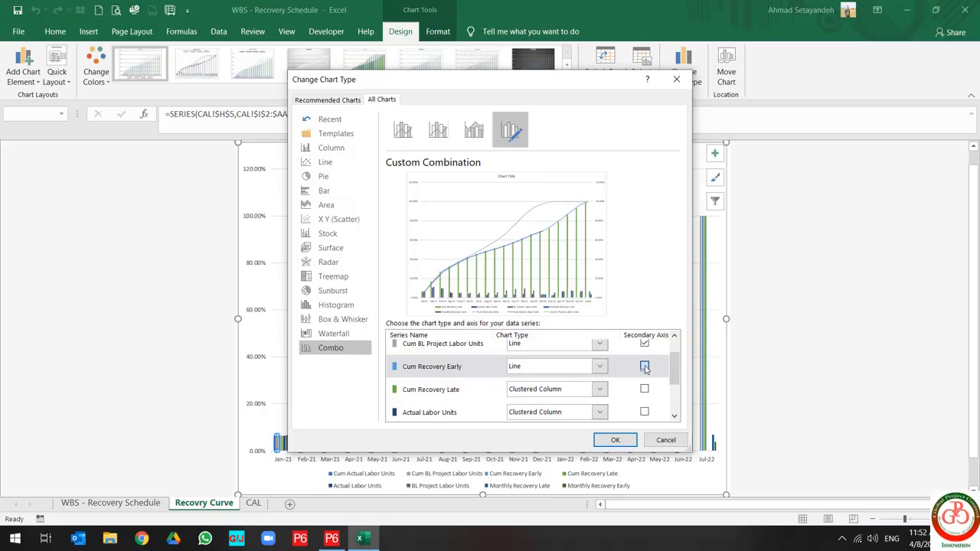
pyautogui.click(561, 390)
pyautogui.click(535, 277)
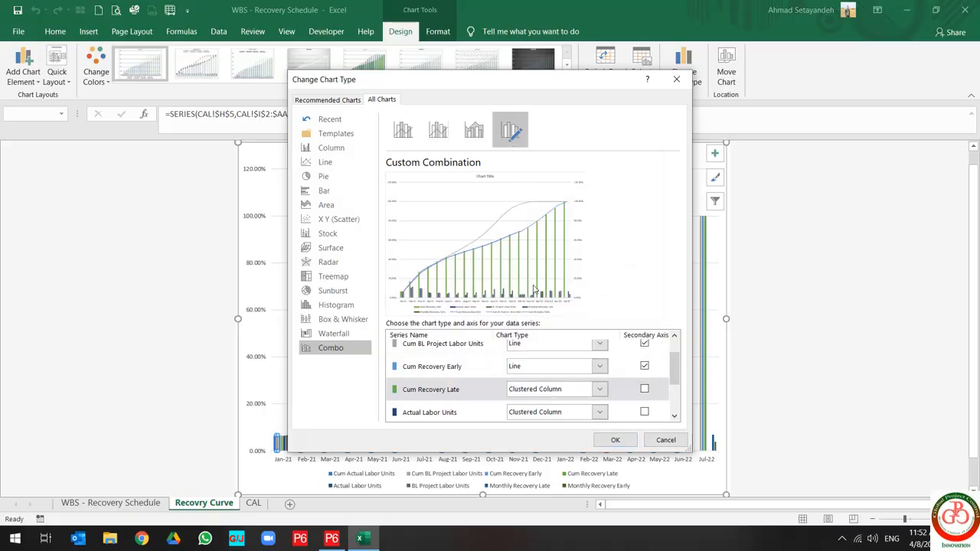
pyautogui.click(644, 389)
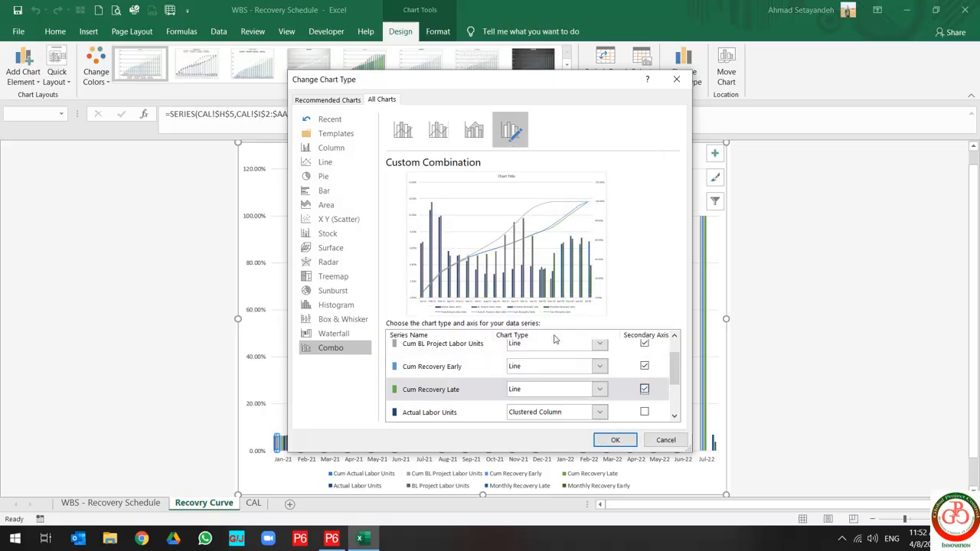
pyautogui.scroll(-2, 557, 388)
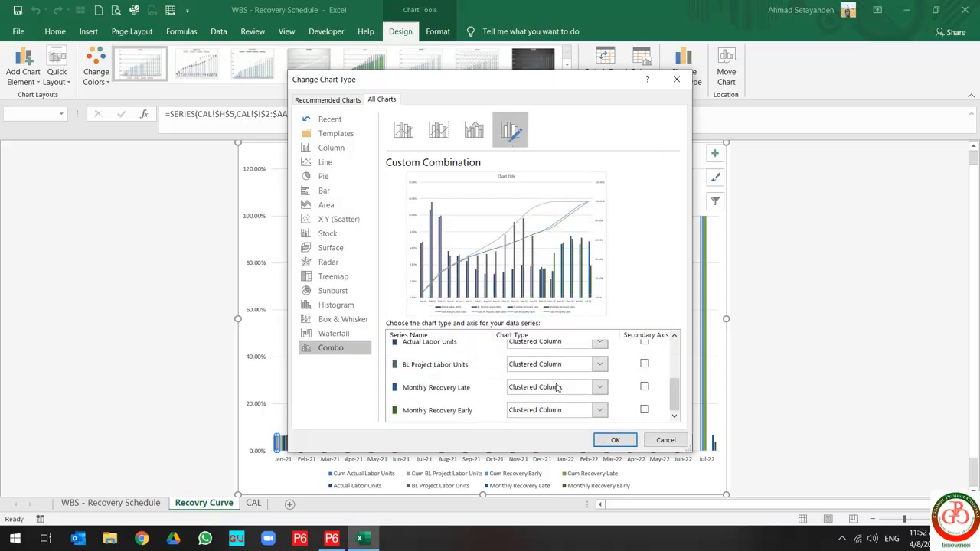
pyautogui.click(614, 440)
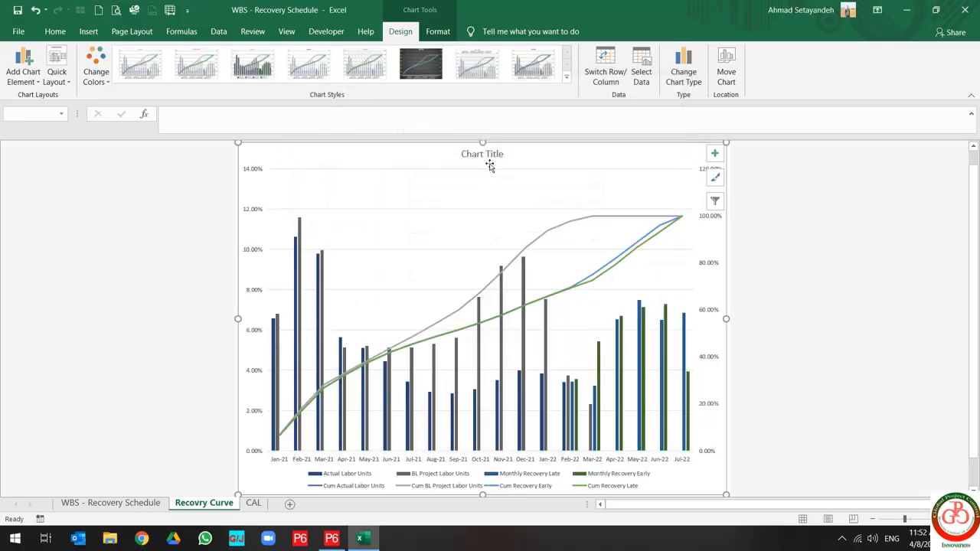
# - Set the chart title to Recovery S-Curve
pyautogui.click(490, 155)
pyautogui.tripleClick(491, 155)
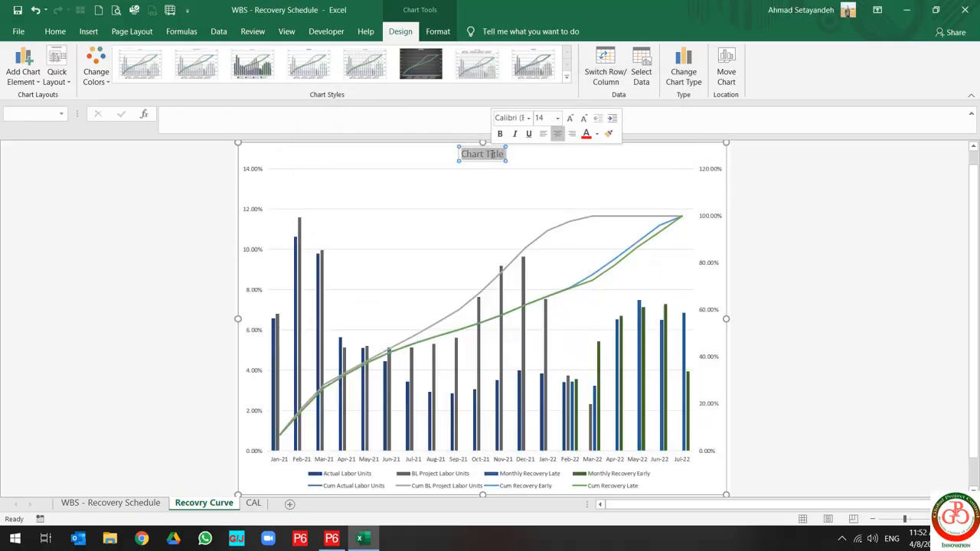
pyautogui.write('Recov')
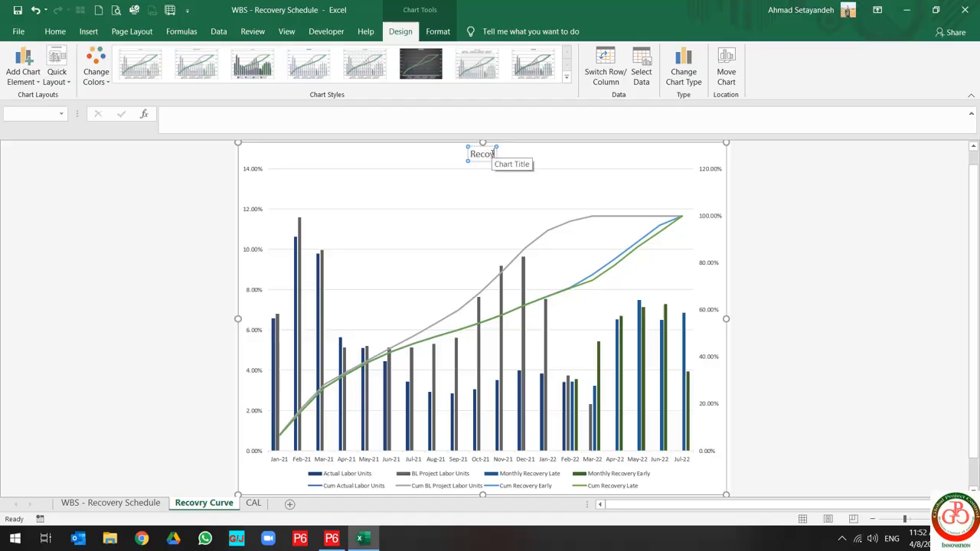
pyautogui.write('ery S-Curve')
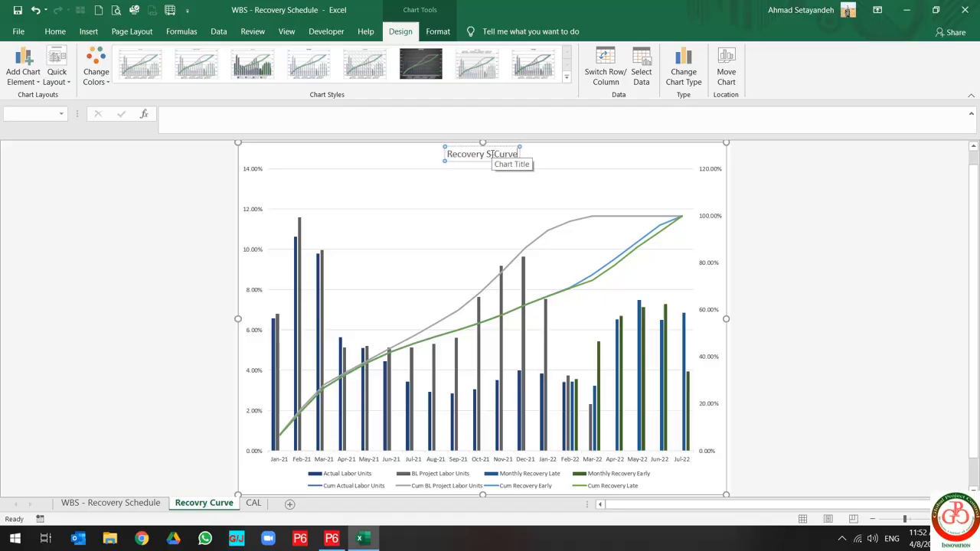
pyautogui.click(842, 222)
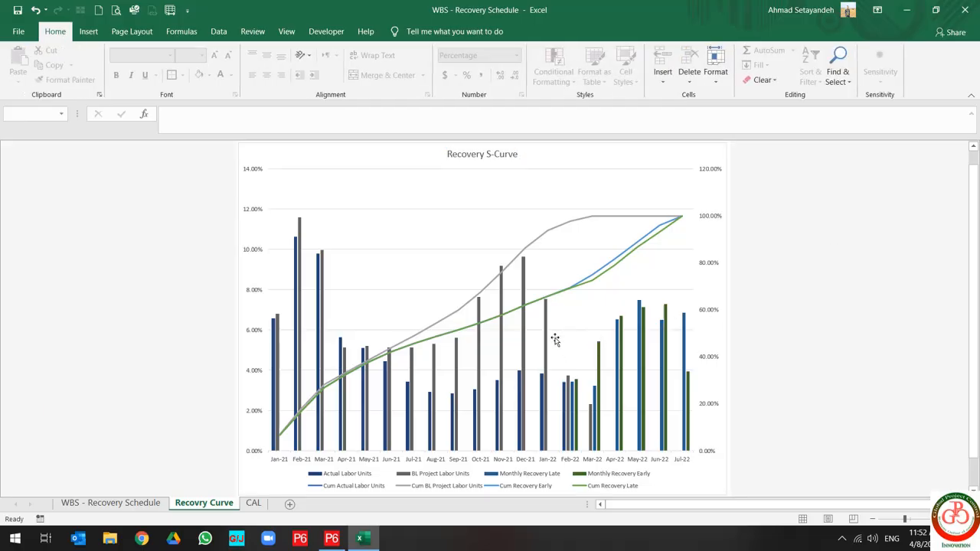
# - Save the workbook with the Recovery S-Curve chart
pyautogui.scroll(1, 556, 341)
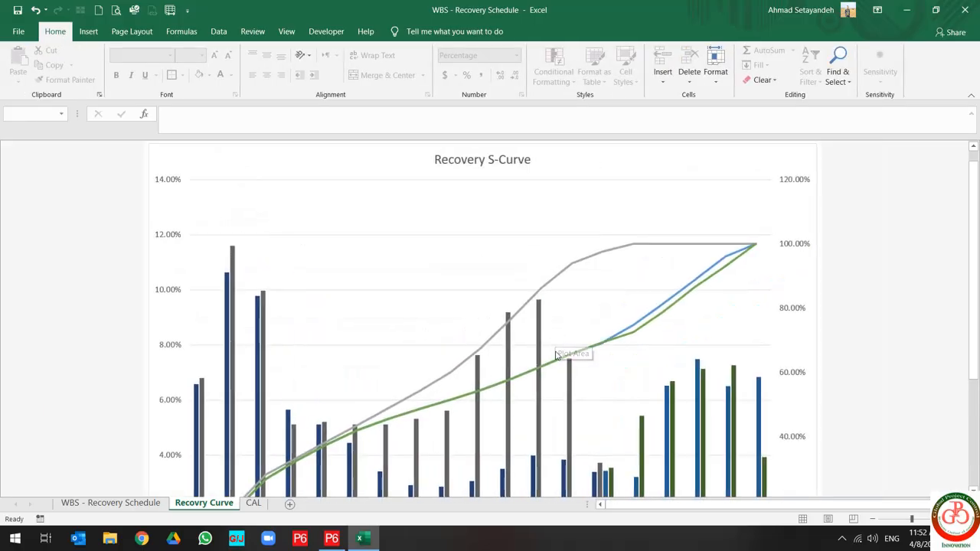
pyautogui.keyDown('ctrl'); pyautogui.scroll(2, 555, 348); pyautogui.keyUp('ctrl')
pyautogui.scroll(-1, 502, 357)
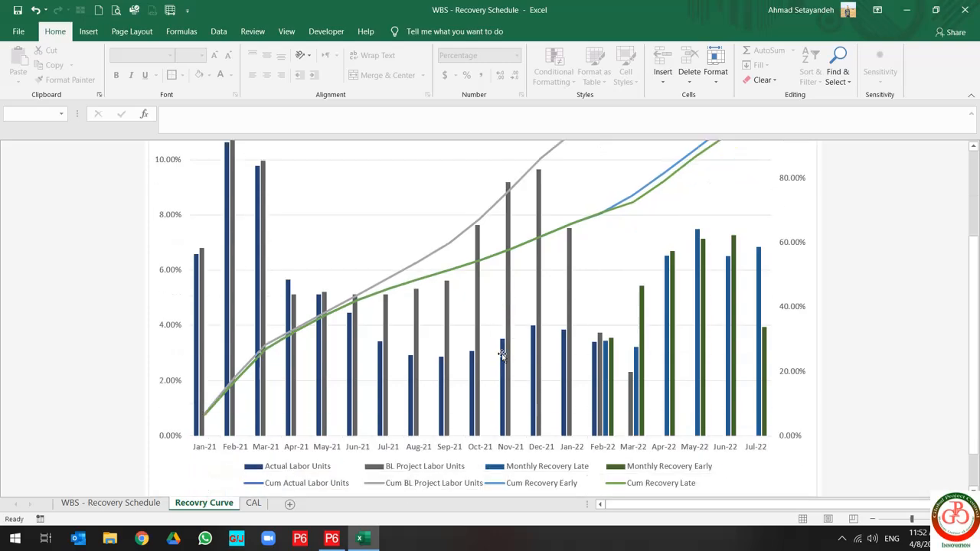
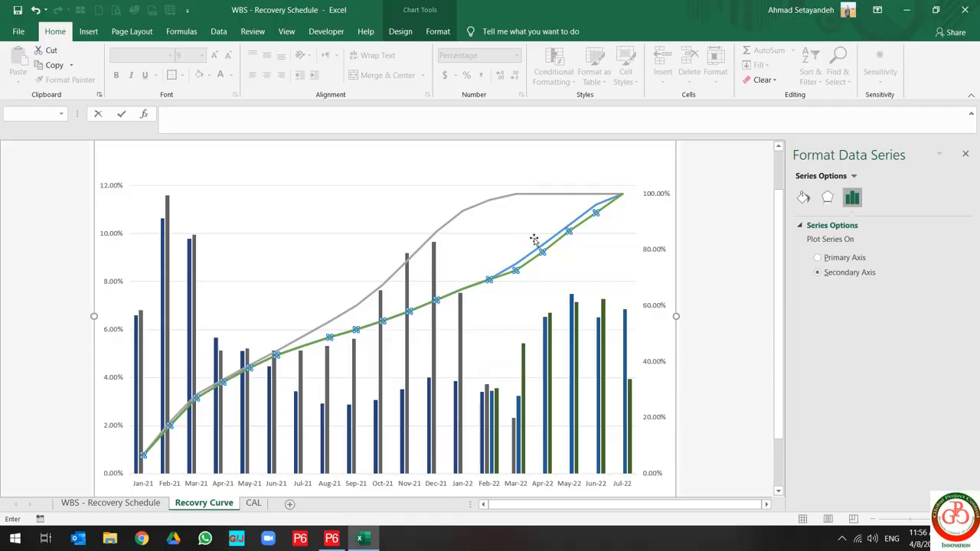
pyautogui.click(18, 10)
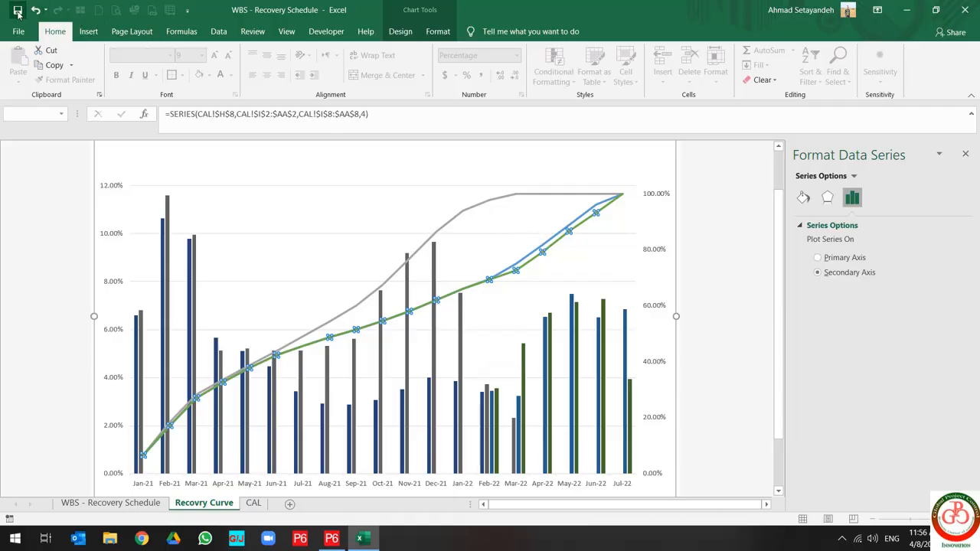
# - Change the dash type of the Cum Recovery Early line to Dash
pyautogui.click(471, 212)
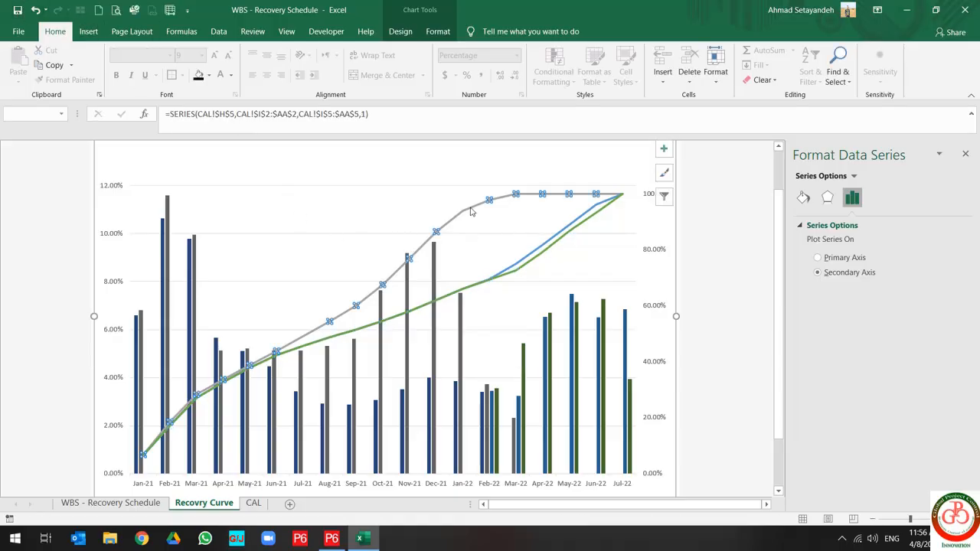
pyautogui.click(519, 265)
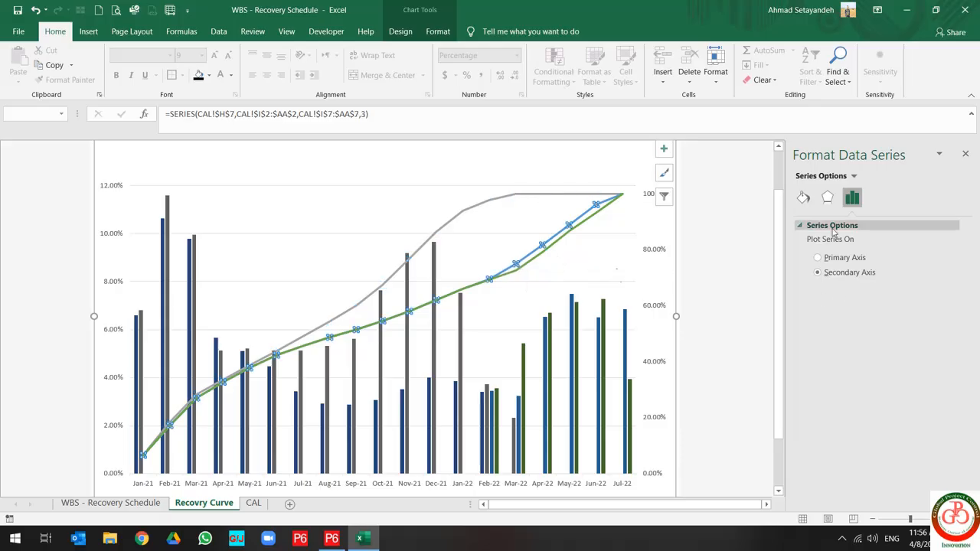
pyautogui.click(803, 197)
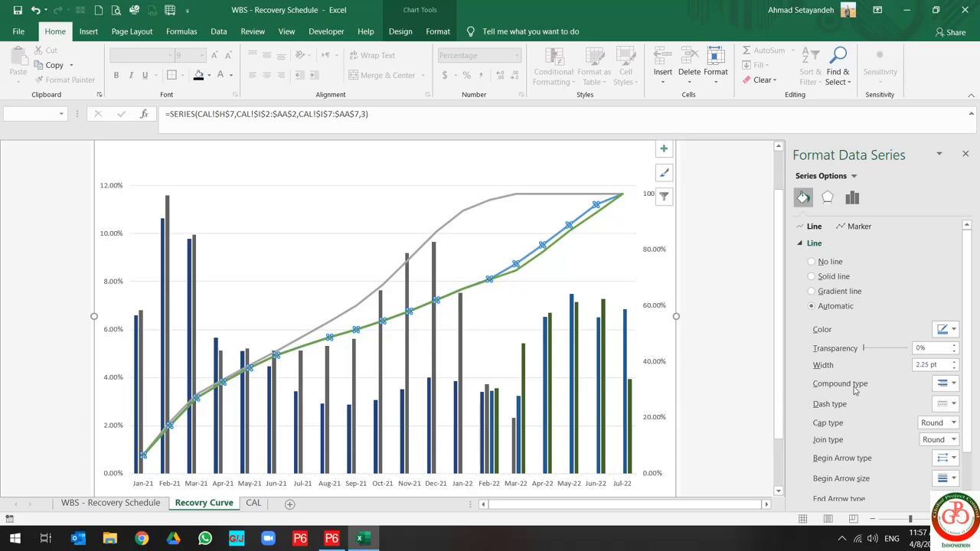
pyautogui.click(946, 382)
pyautogui.click(951, 400)
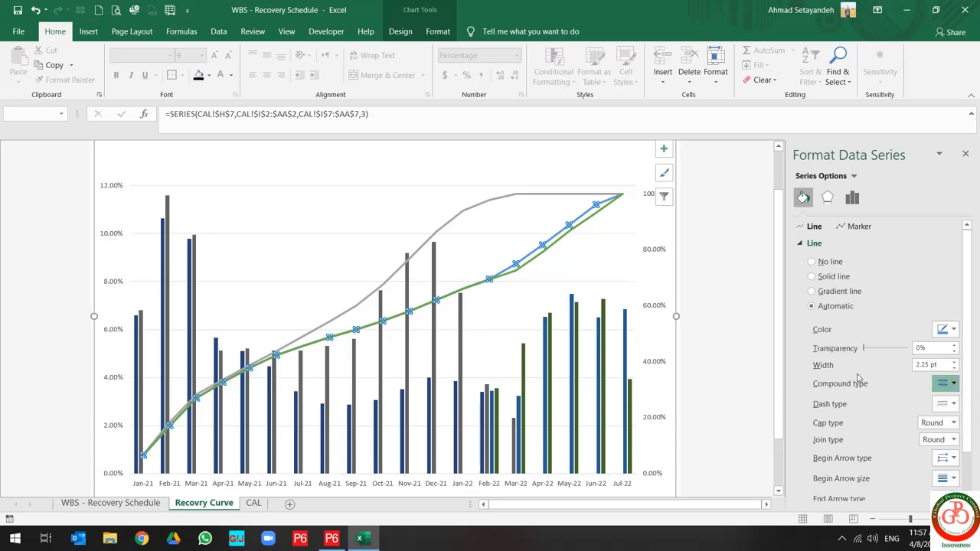
pyautogui.click(946, 404)
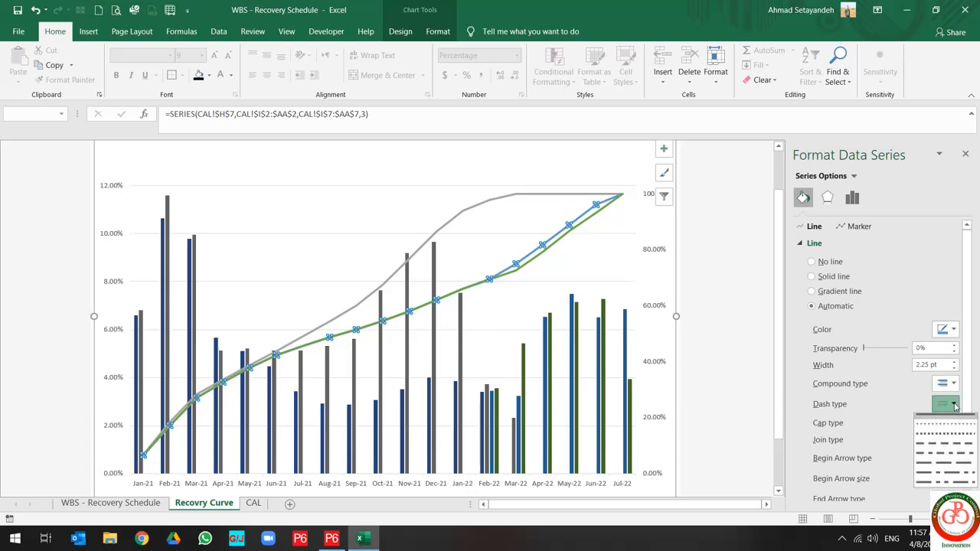
pyautogui.click(945, 447)
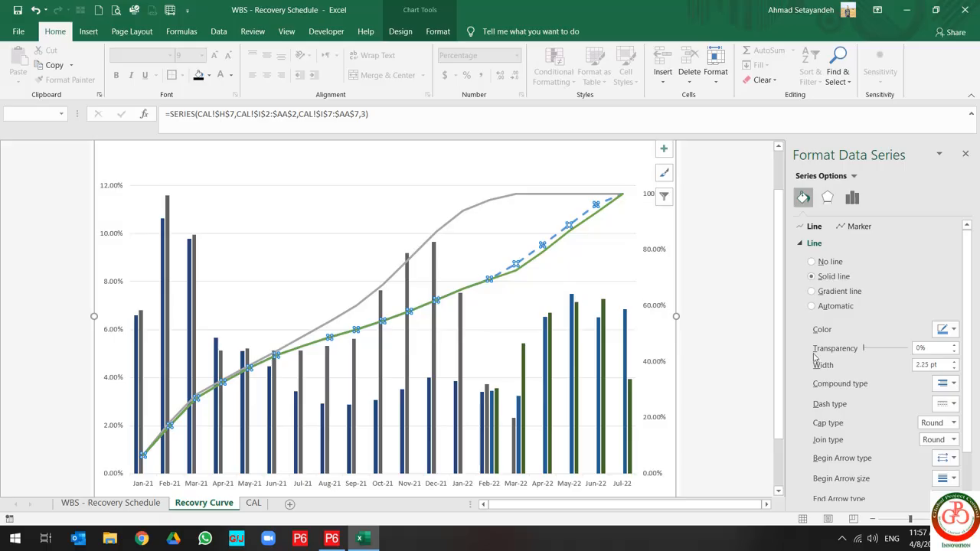
# - Change the dash type of the Cum Recovery Late line to Dash and deselect the series
pyautogui.click(563, 240)
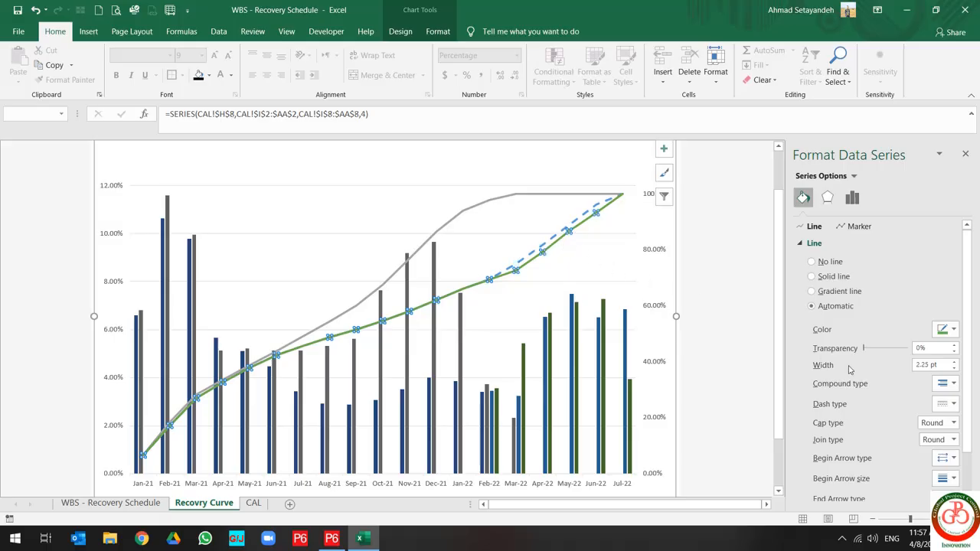
pyautogui.click(946, 403)
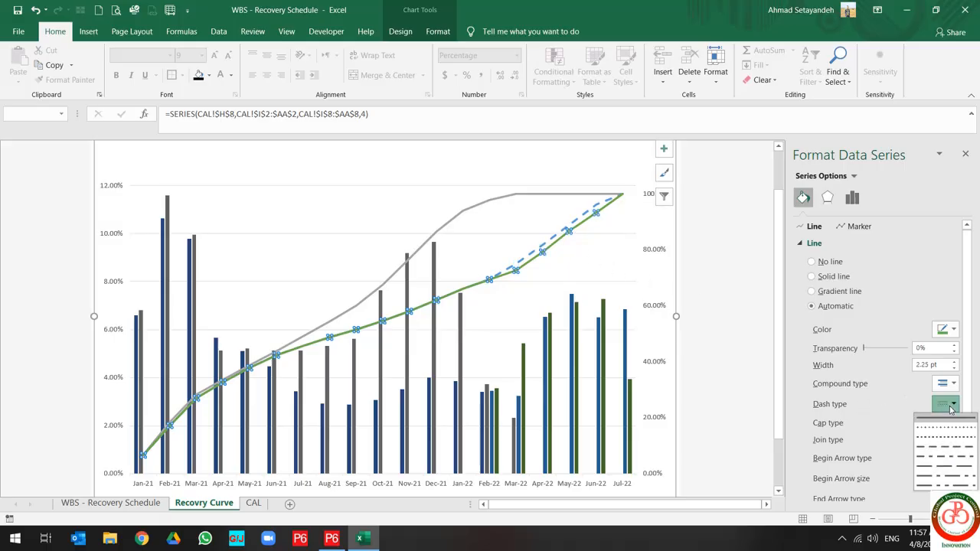
pyautogui.click(953, 451)
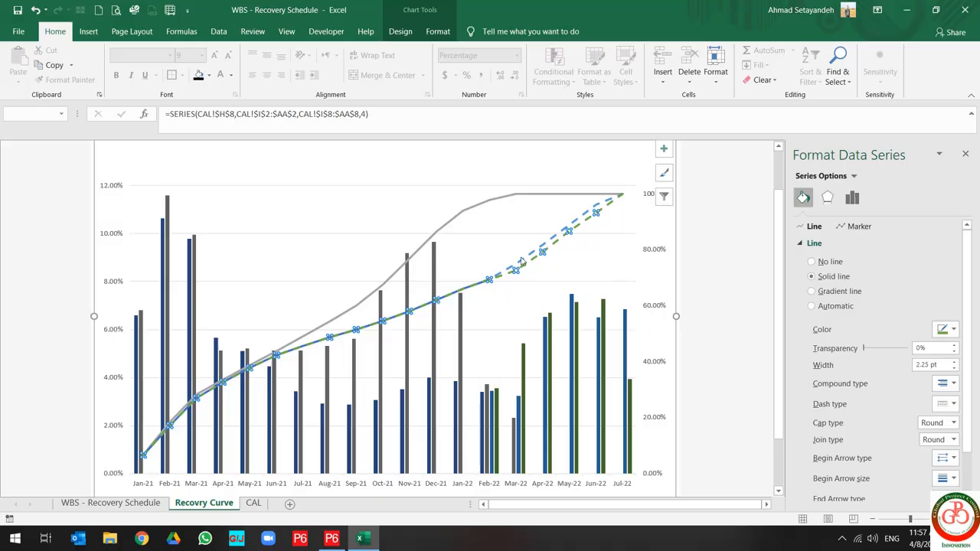
pyautogui.click(497, 253)
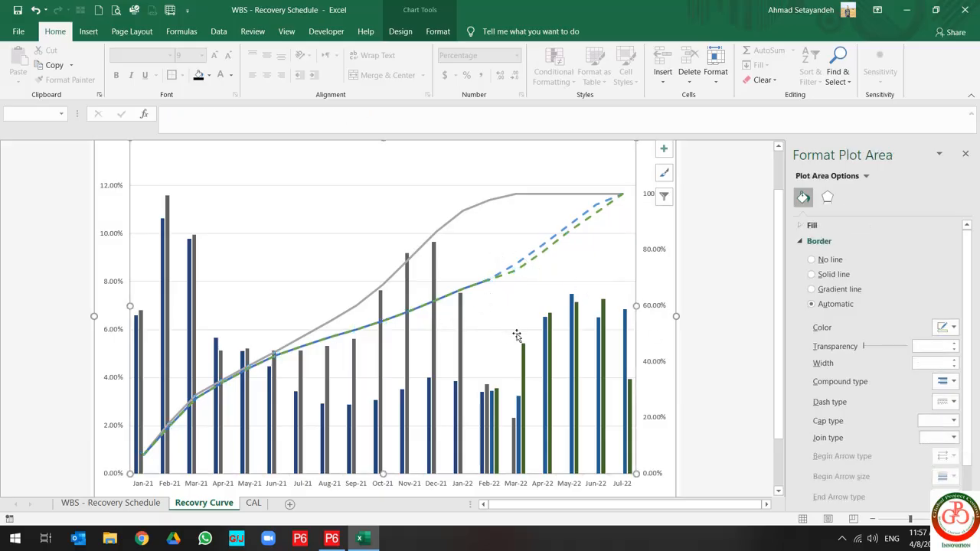
# - Open the data source settings of the Recovery S-Curve chart
pyautogui.scroll(-2, 517, 335)
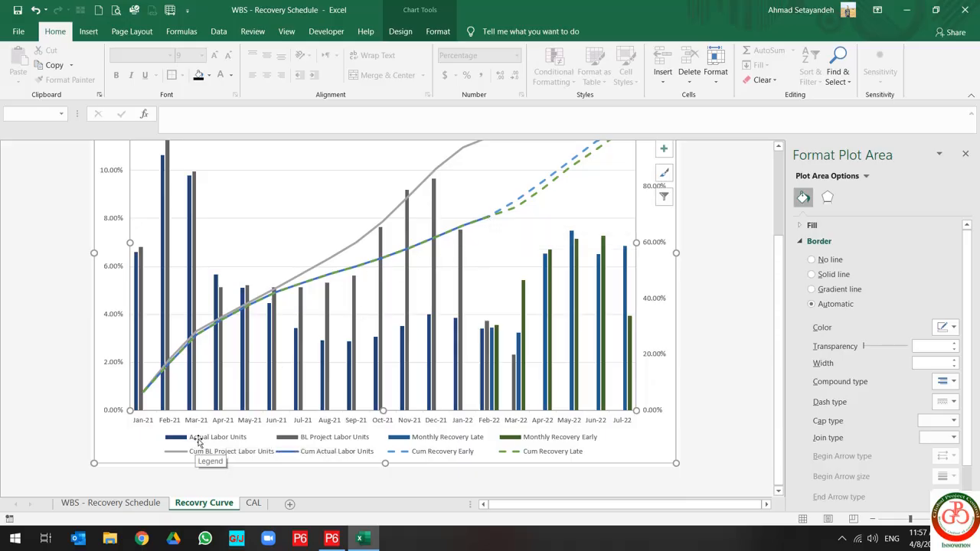
pyautogui.rightClick(322, 195)
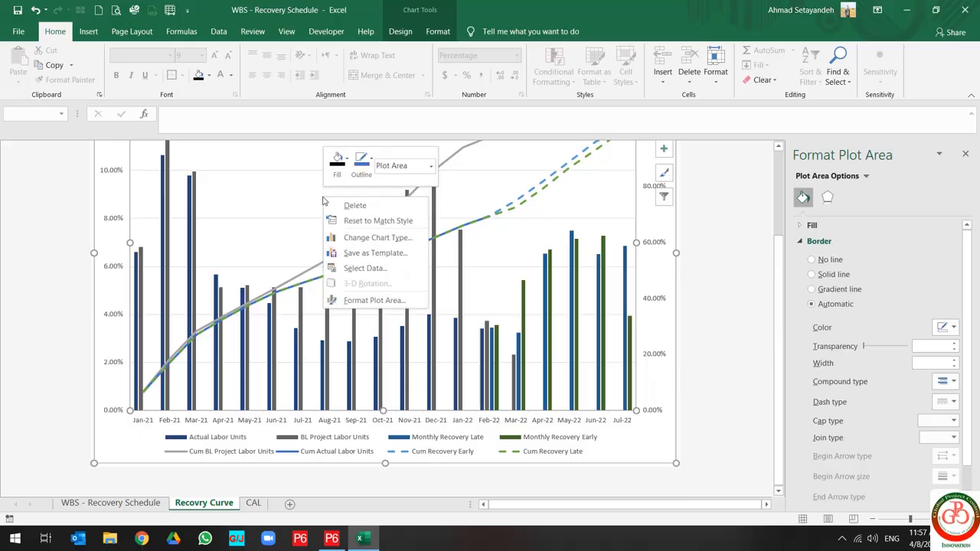
pyautogui.click(364, 267)
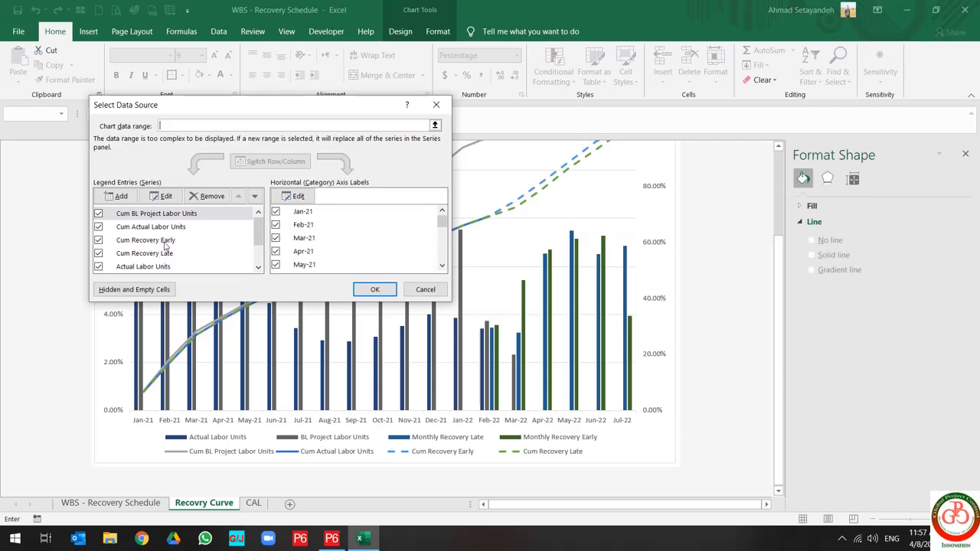
# - Try to move the Cum Actual Labor Units series below the cumulative recovery series in the series order
pyautogui.click(161, 215)
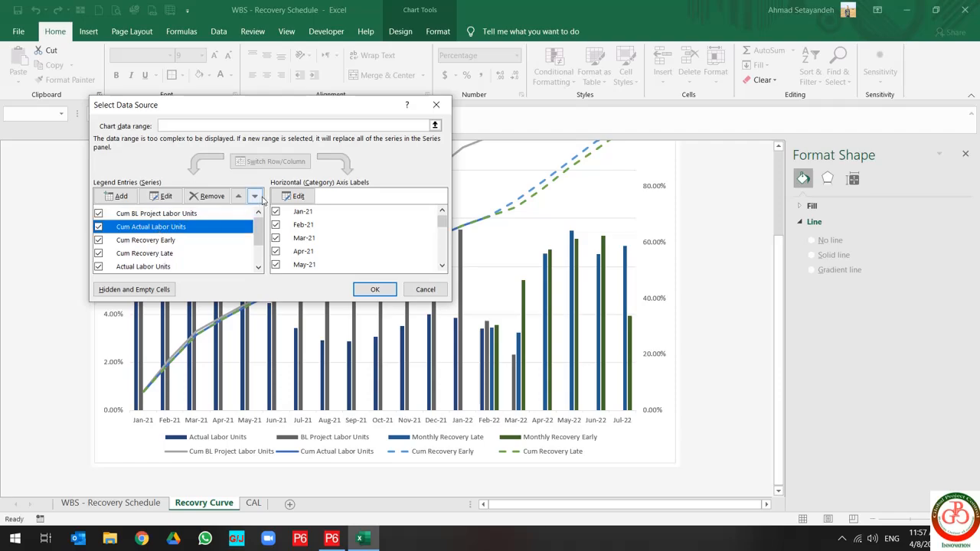
pyautogui.click(255, 196)
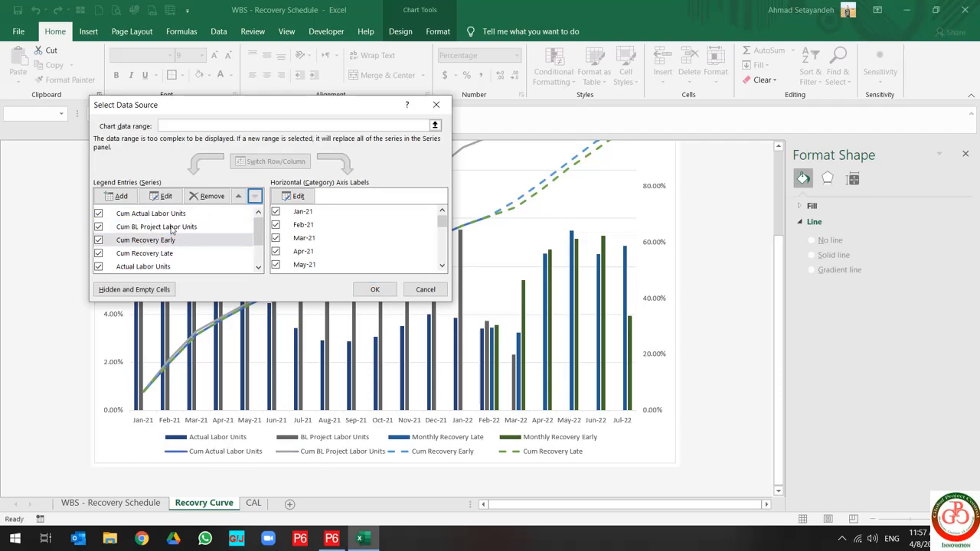
pyautogui.click(173, 227)
pyautogui.click(176, 214)
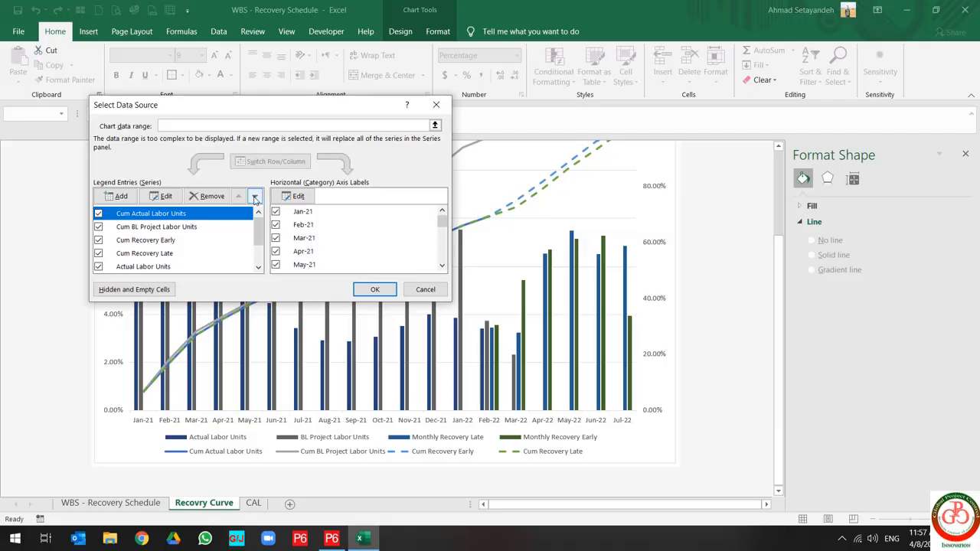
pyautogui.click(254, 198)
pyautogui.click(181, 227)
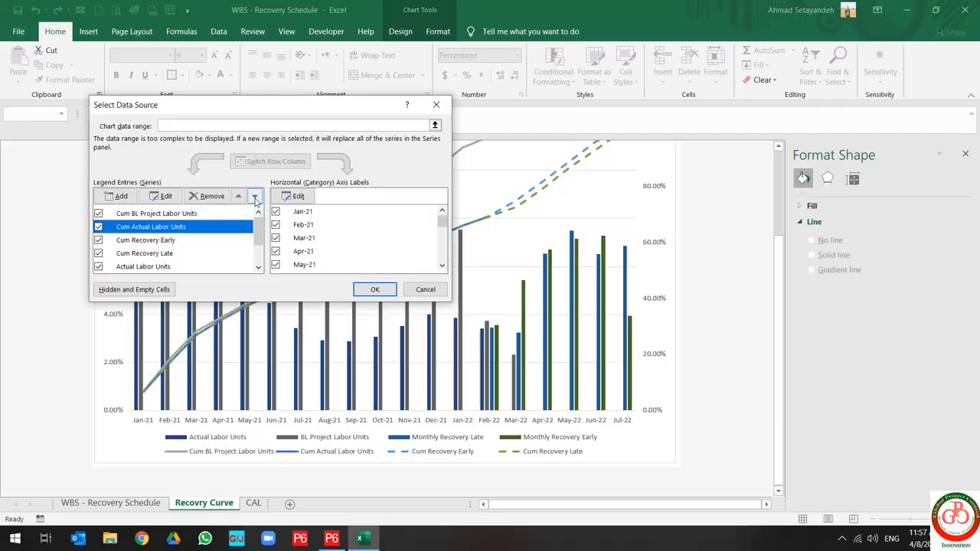
pyautogui.click(162, 242)
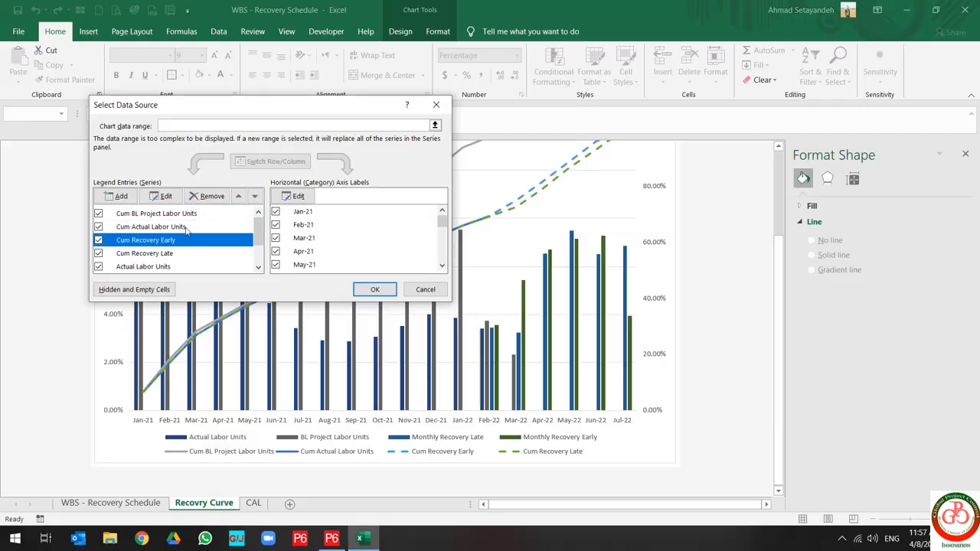
pyautogui.click(180, 227)
pyautogui.click(255, 196)
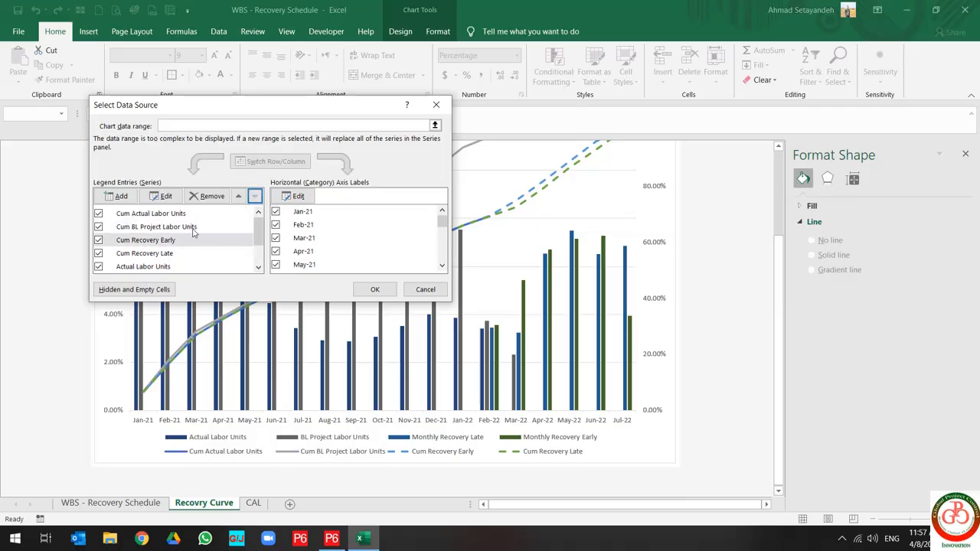
pyautogui.click(170, 227)
pyautogui.click(167, 215)
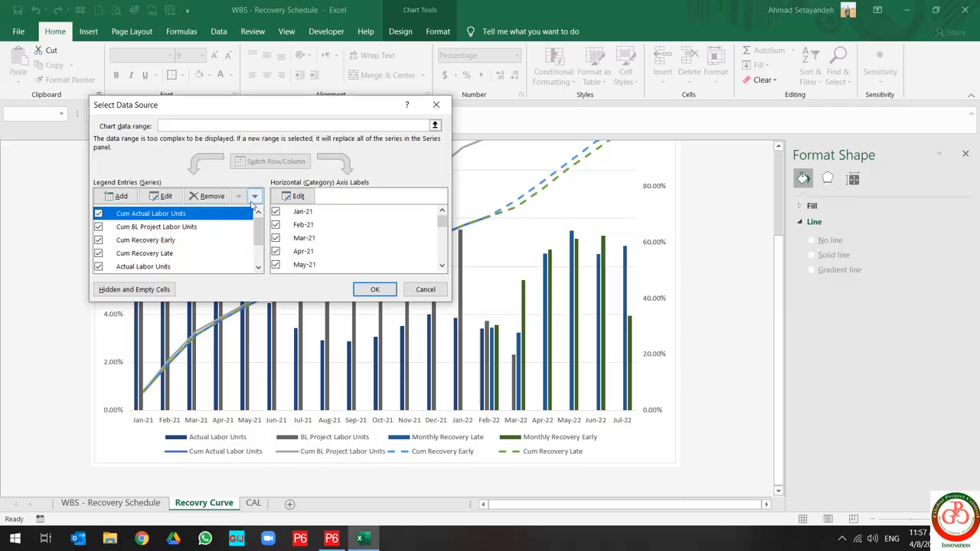
pyautogui.click(256, 197)
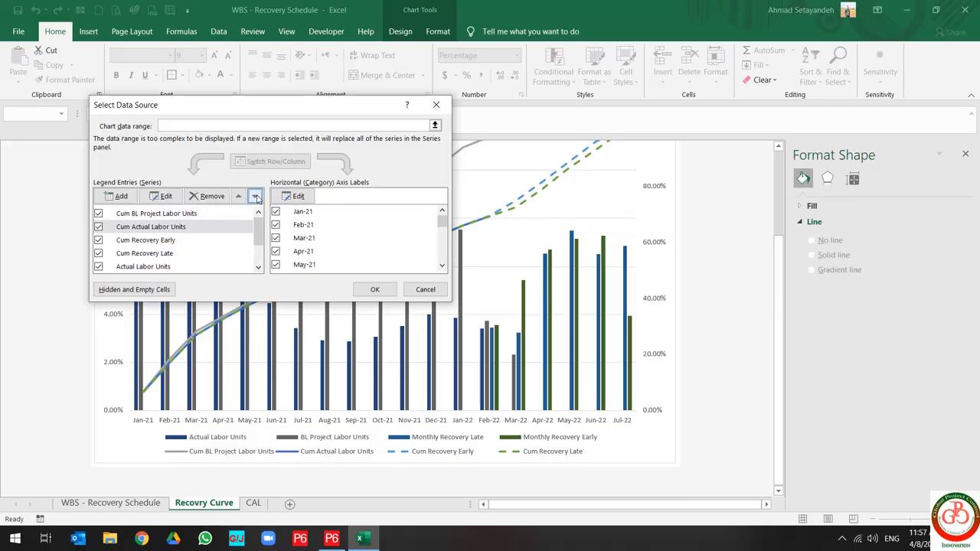
pyautogui.click(192, 227)
pyautogui.click(253, 197)
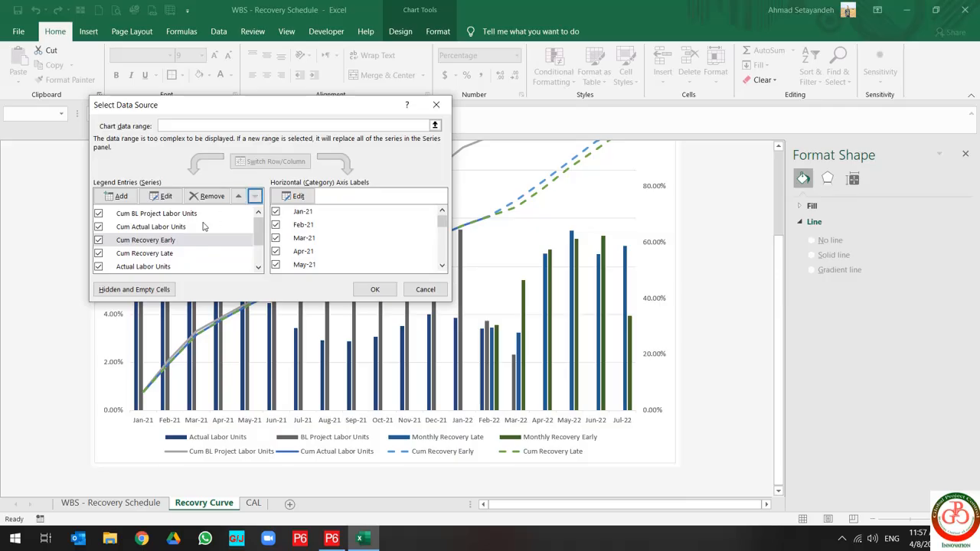
# - Move the Cum Recovery Early and Cum Recovery Late series above Cum Actual Labor Units and apply the new series order
pyautogui.click(169, 241)
pyautogui.click(239, 196)
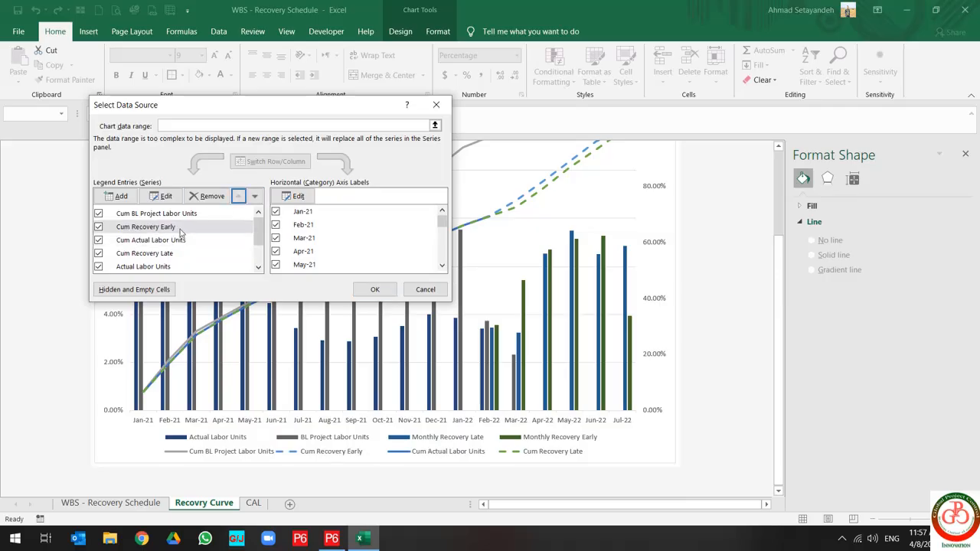
pyautogui.click(155, 253)
pyautogui.click(239, 196)
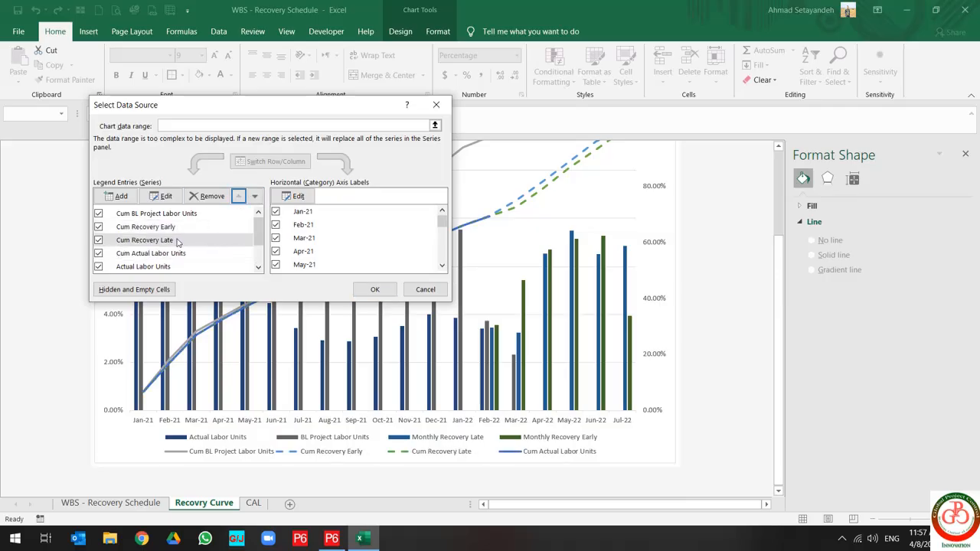
pyautogui.click(374, 289)
pyautogui.click(376, 290)
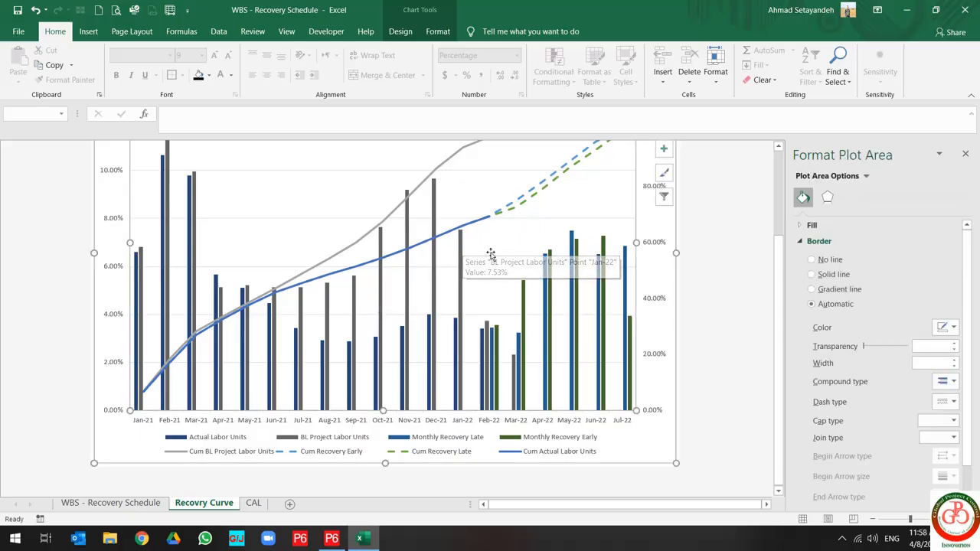
# - Draw a straight vertical line about 3.32" tall on the chart at Feb-22, passing where the actual and recovery curves meet
pyautogui.click(88, 31)
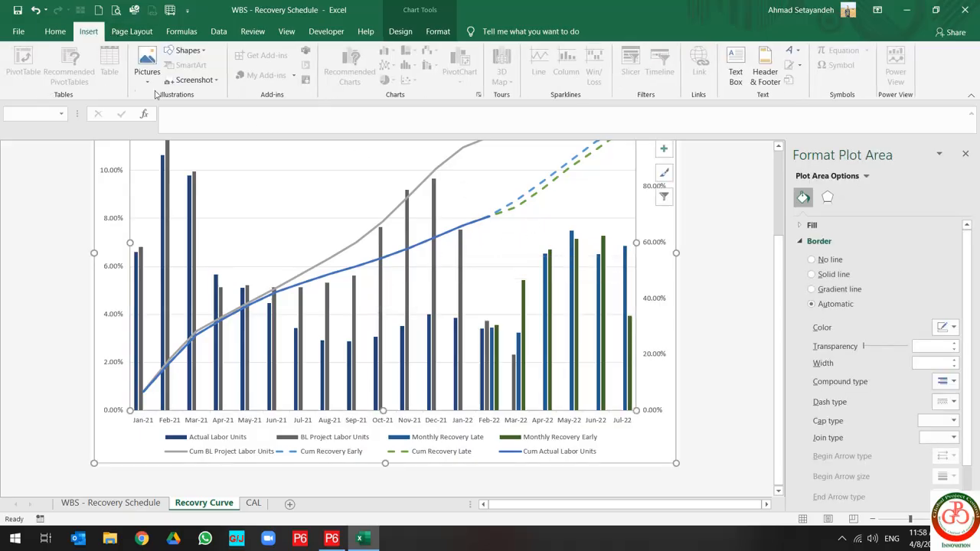
pyautogui.click(187, 51)
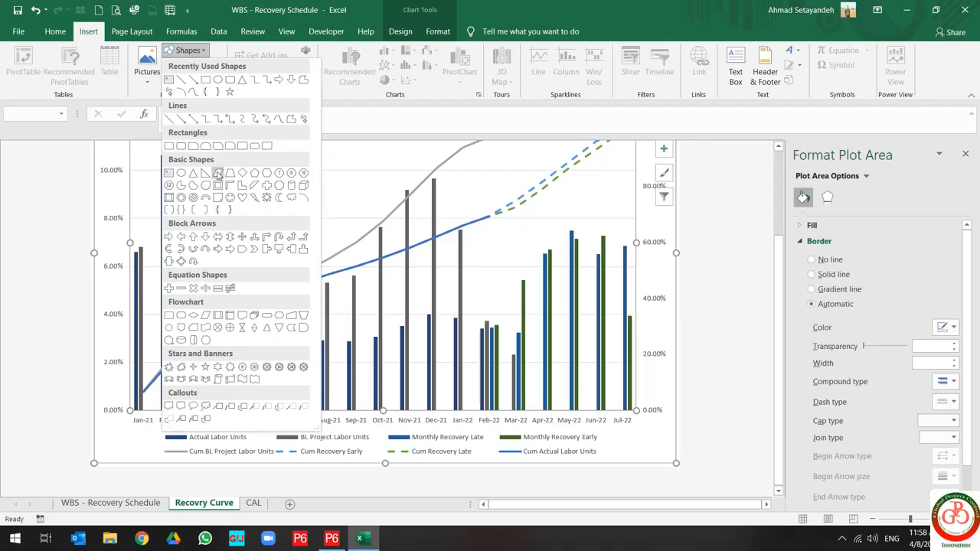
pyautogui.click(181, 80)
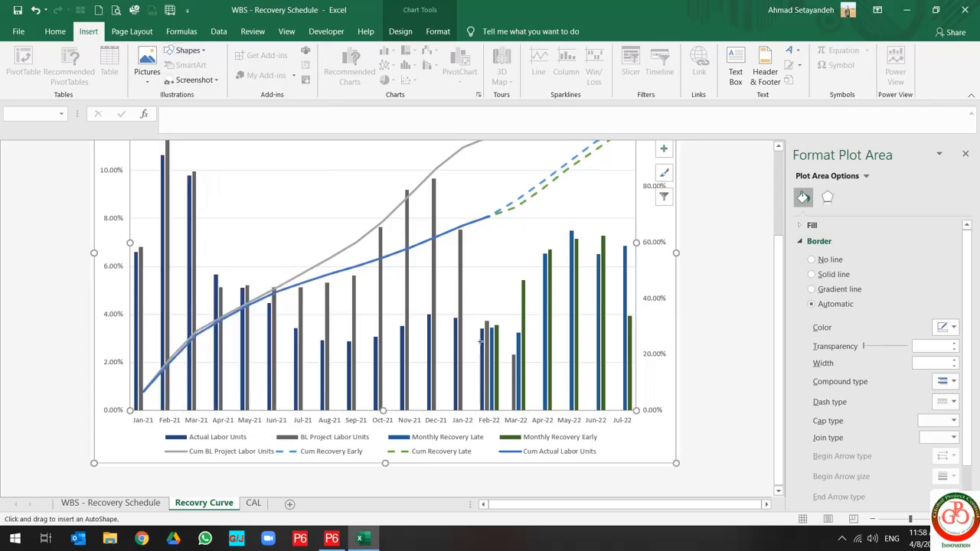
pyautogui.moveTo(487, 317); pyautogui.dragTo(489, 184)
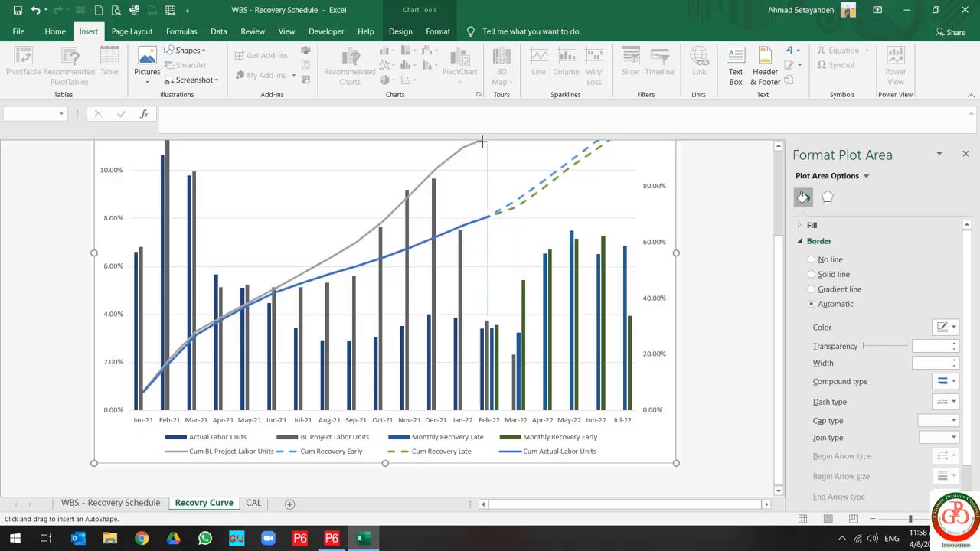
pyautogui.moveTo(481, 154); pyautogui.dragTo(482, 154)
pyautogui.scroll(1, 485, 157)
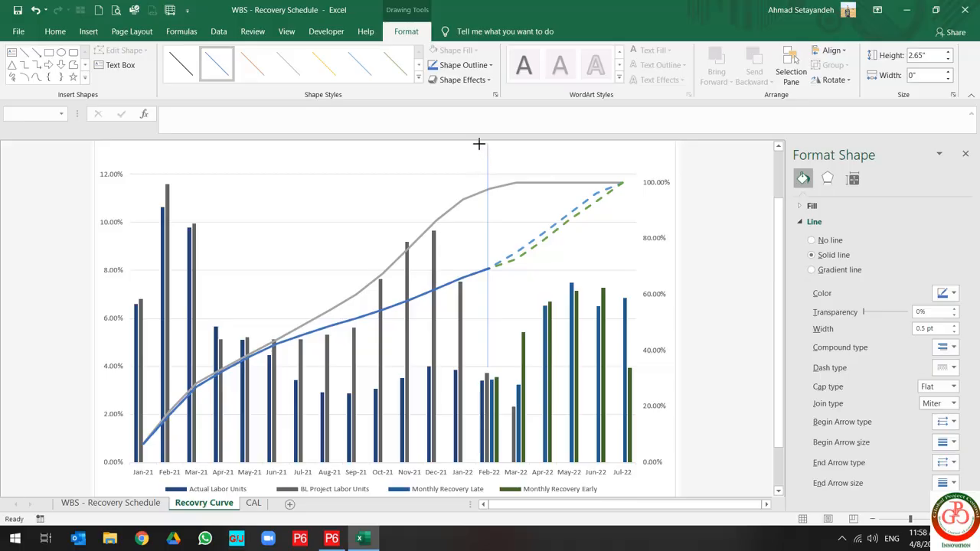
pyautogui.click(486, 265)
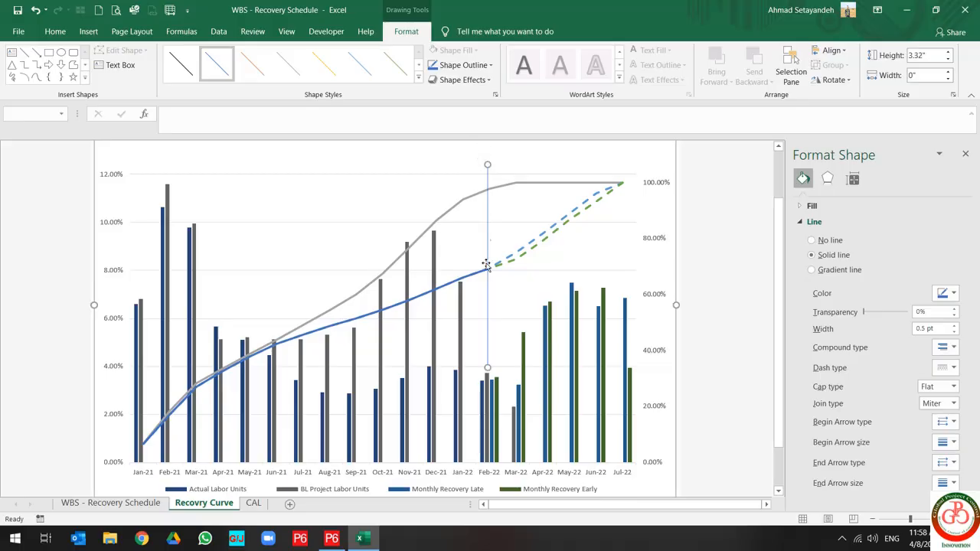
# - Apply the thin orange dashed preset line style to the vertical line at Feb-22 on the chart and deselect it
pyautogui.click(418, 77)
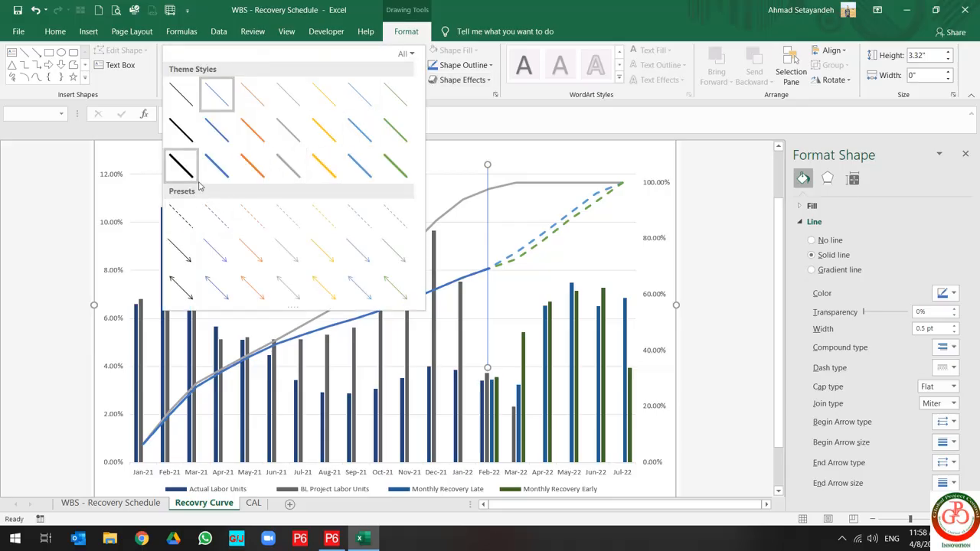
pyautogui.click(246, 174)
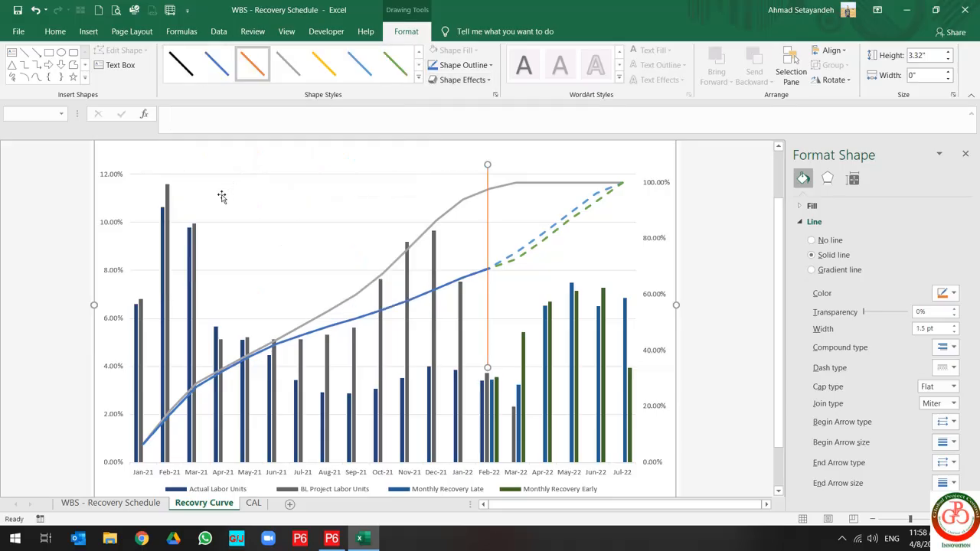
pyautogui.click(421, 77)
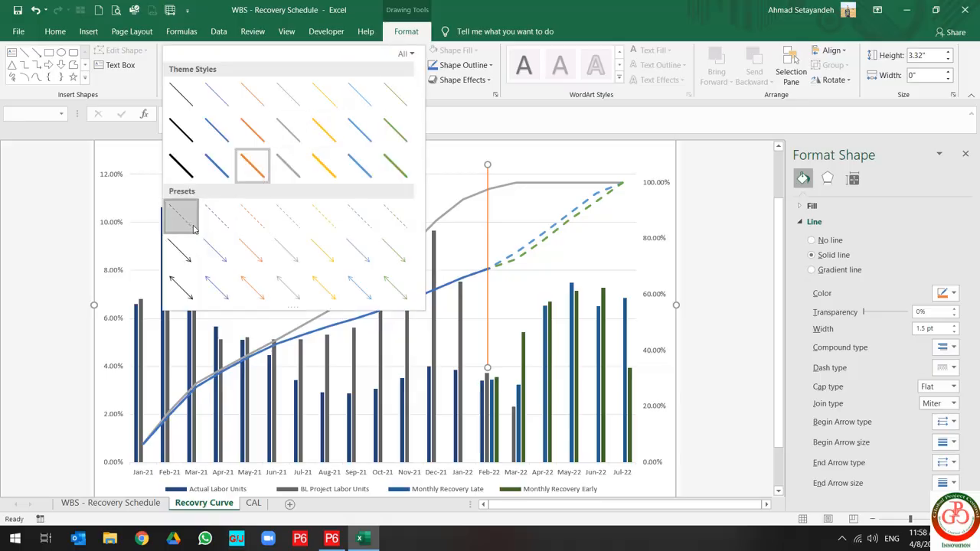
pyautogui.click(241, 224)
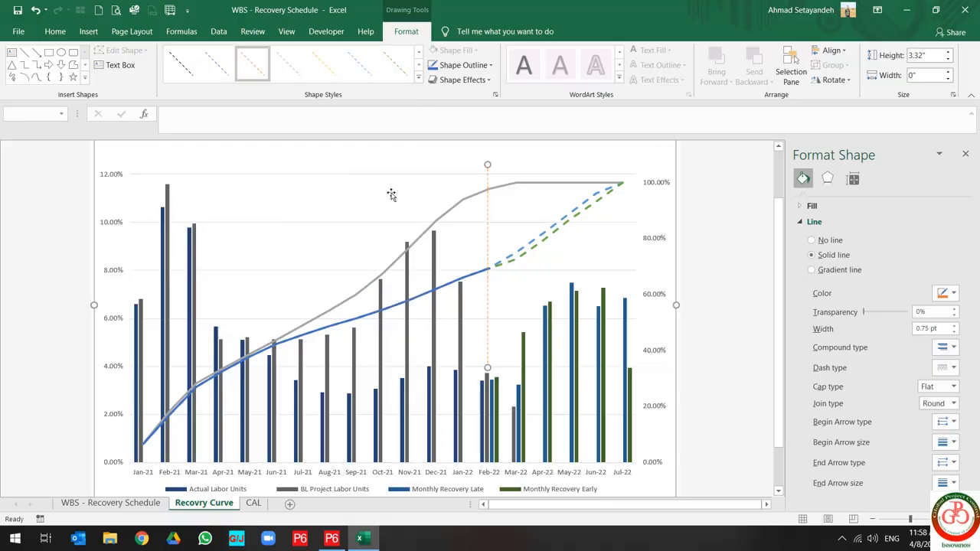
pyautogui.click(457, 223)
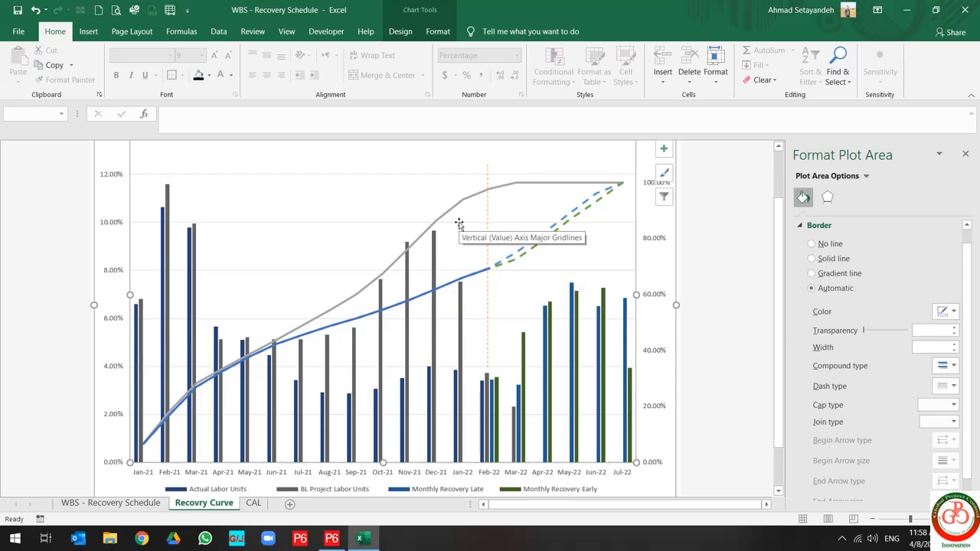
pyautogui.keyDown('ctrl'); pyautogui.scroll(-3, 512, 285); pyautogui.keyUp('ctrl')
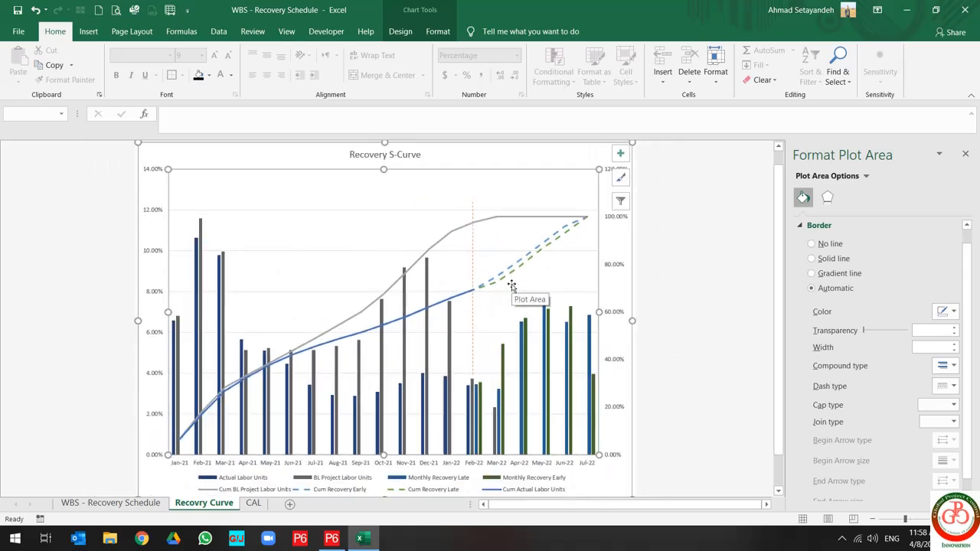